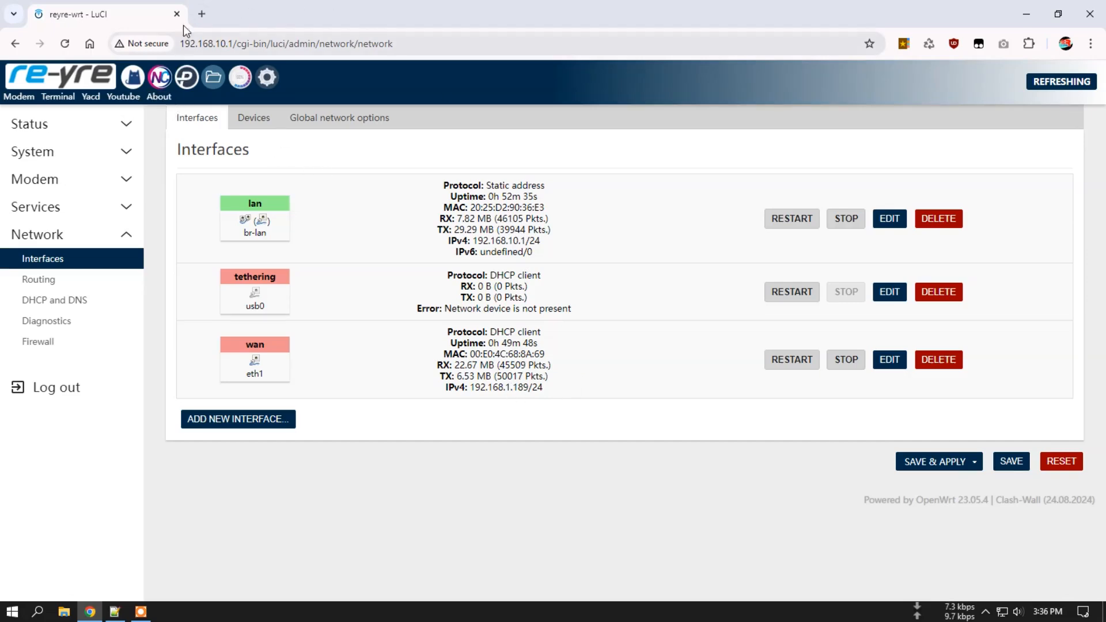
click(202, 14)
click(904, 43)
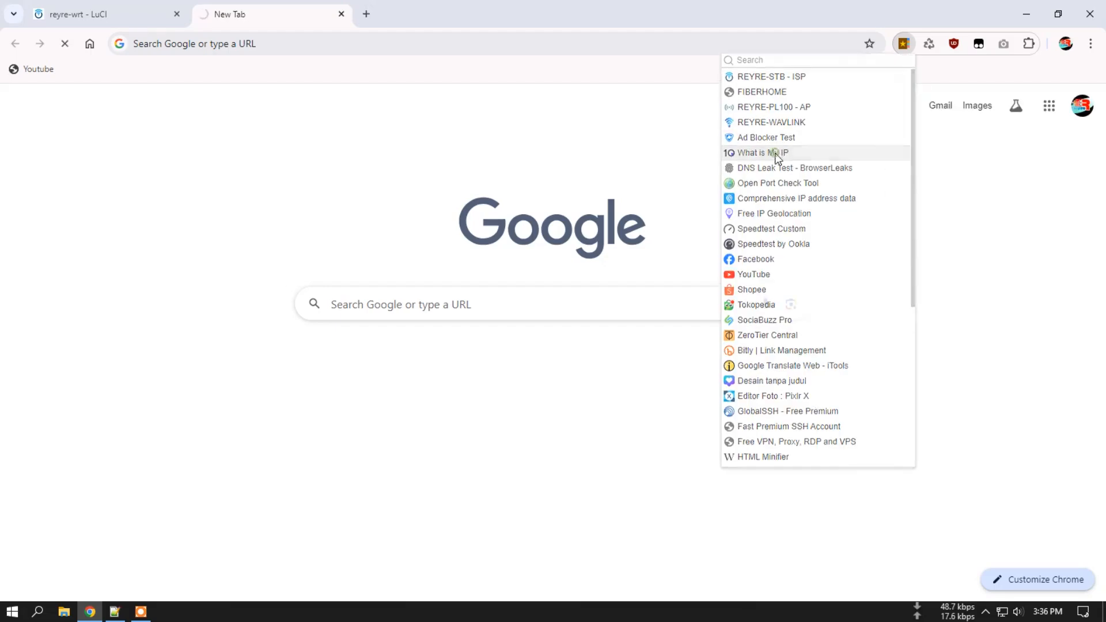
click(773, 153)
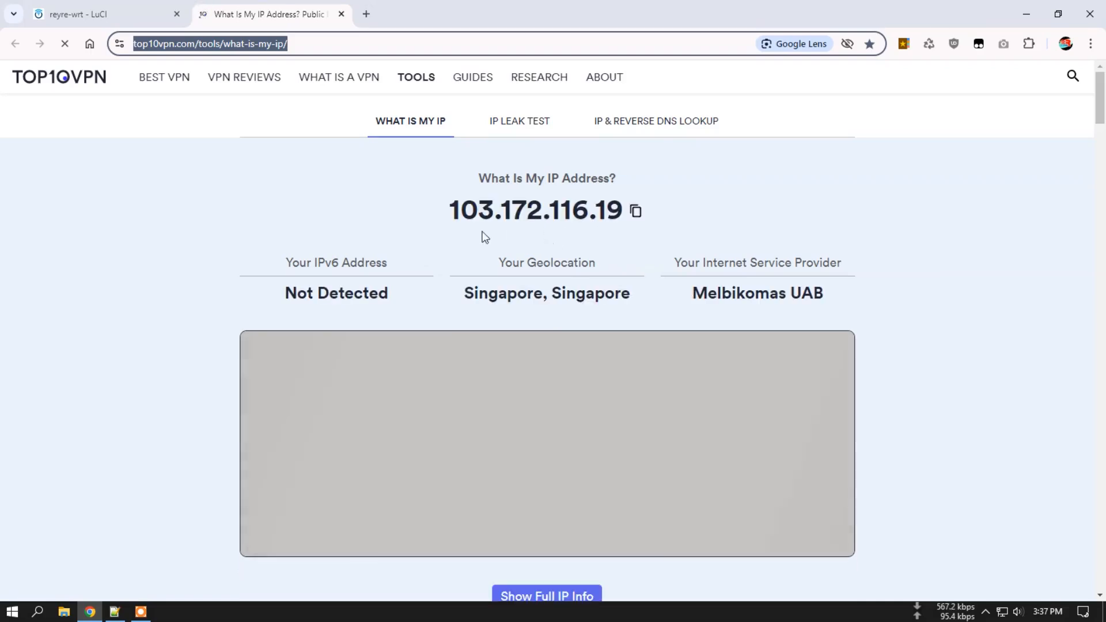
drag(452, 213, 622, 212)
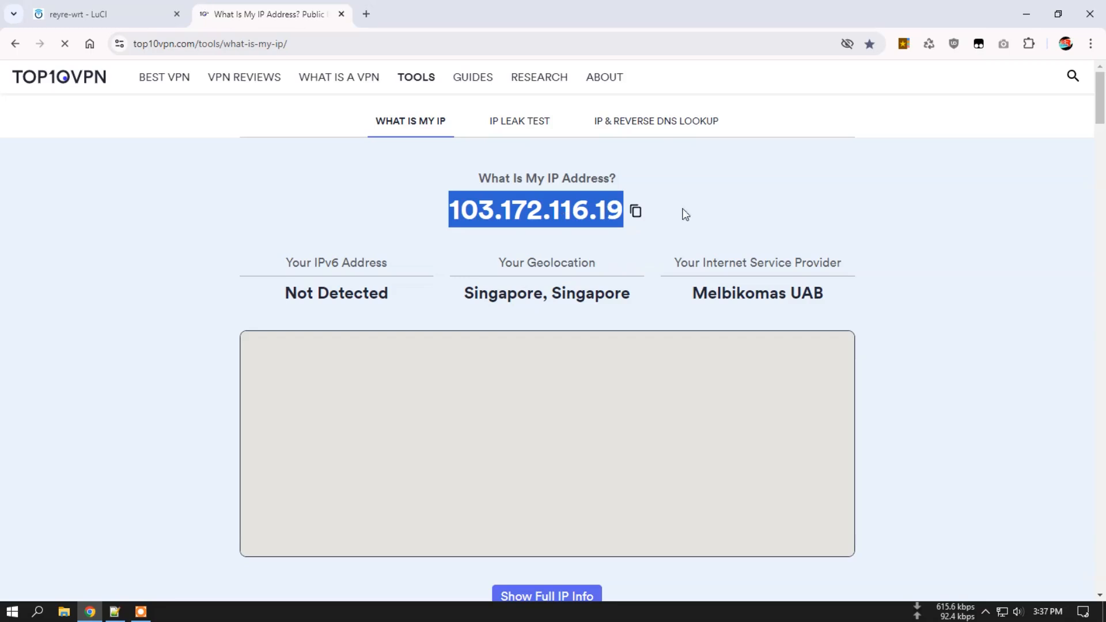
Return to the router's LuCI network interfaces page.
click(106, 14)
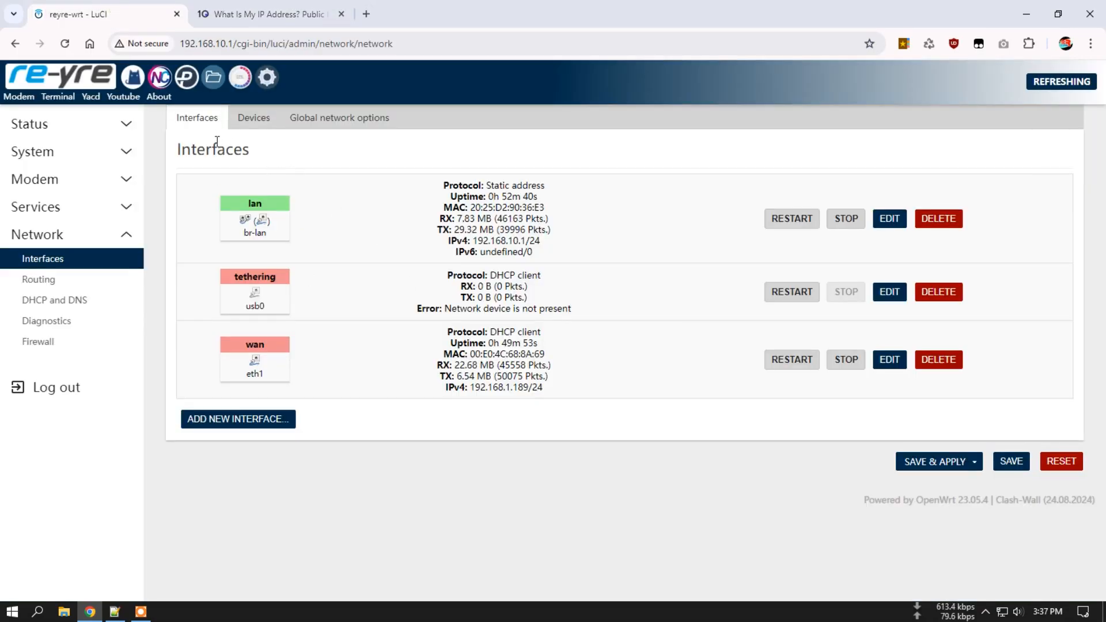
click(288, 15)
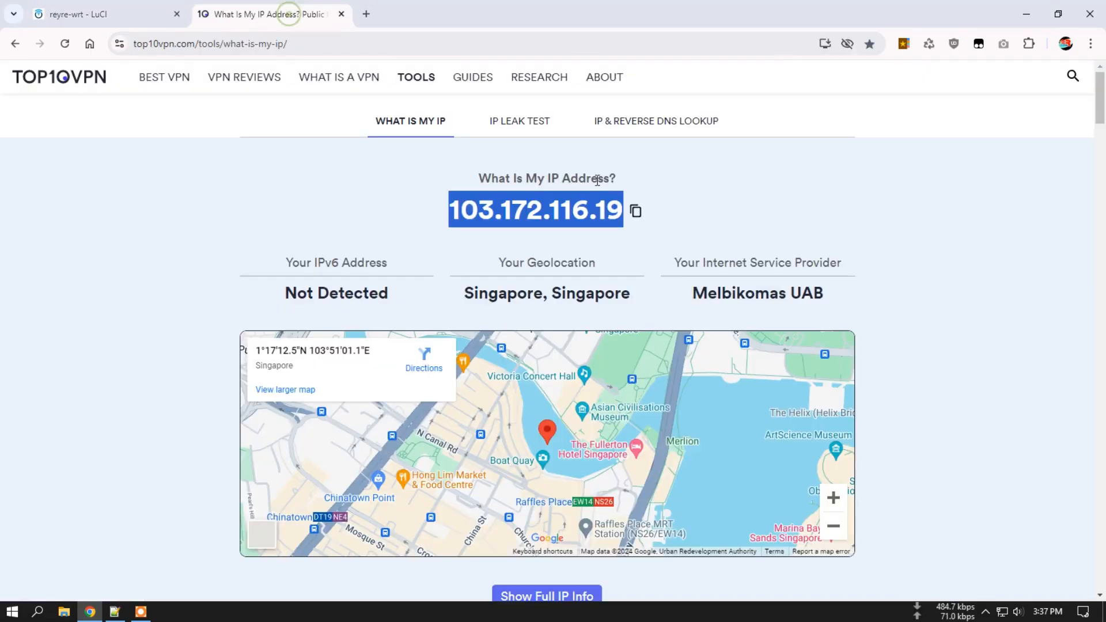
click(115, 13)
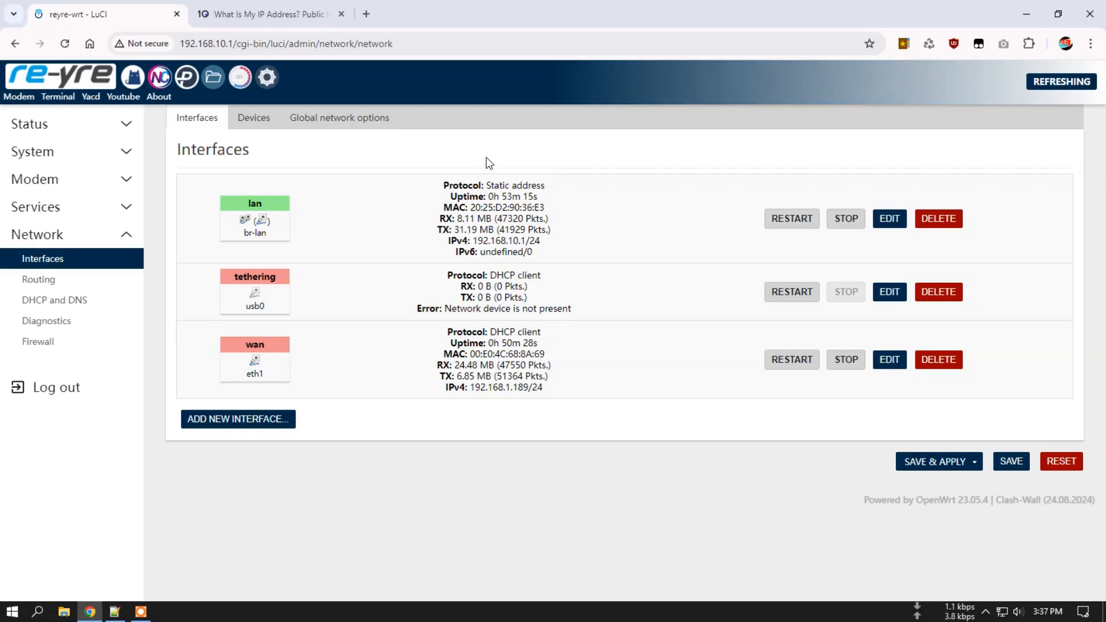
Close the IP-check tab, open NekoClash and review the reported IP 103.172.116.19 and its location.
click(341, 14)
click(166, 80)
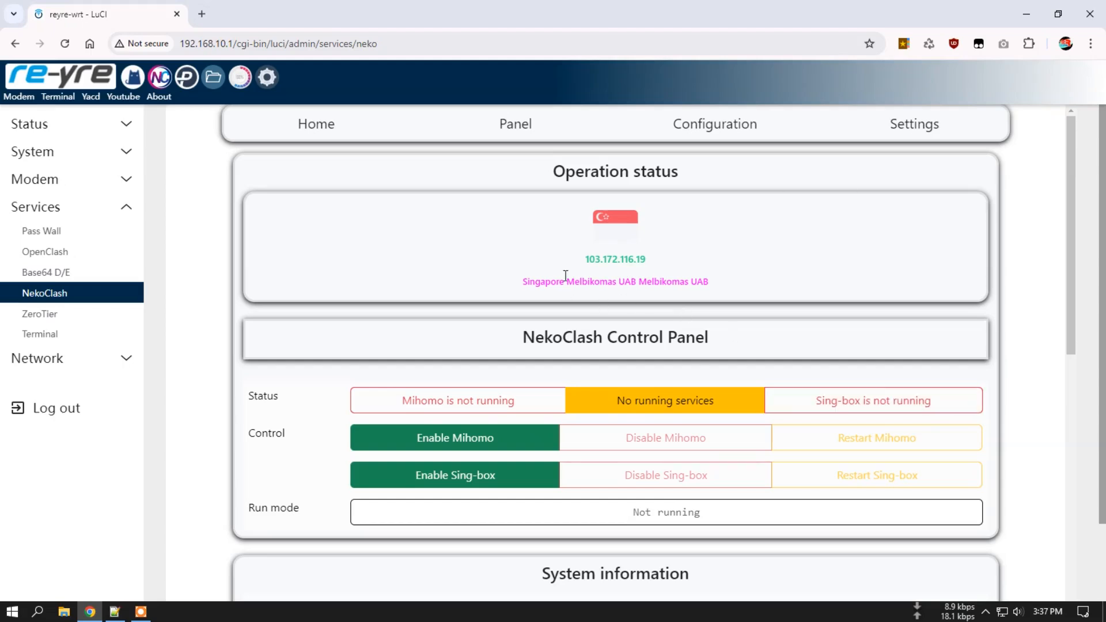
drag(587, 260, 664, 265)
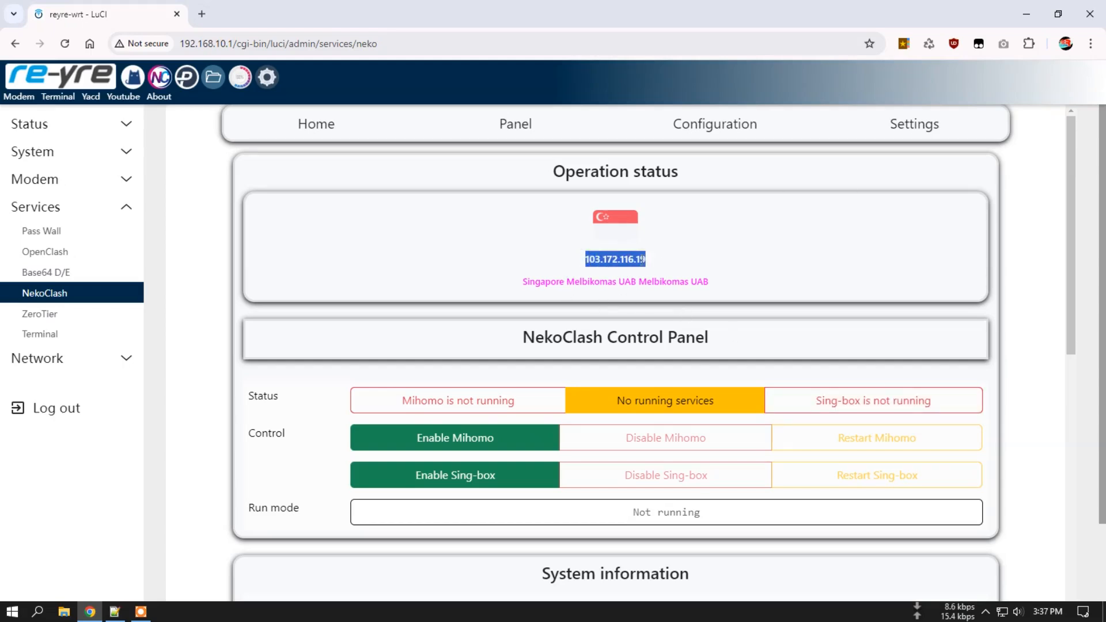
click(589, 275)
drag(582, 282, 719, 284)
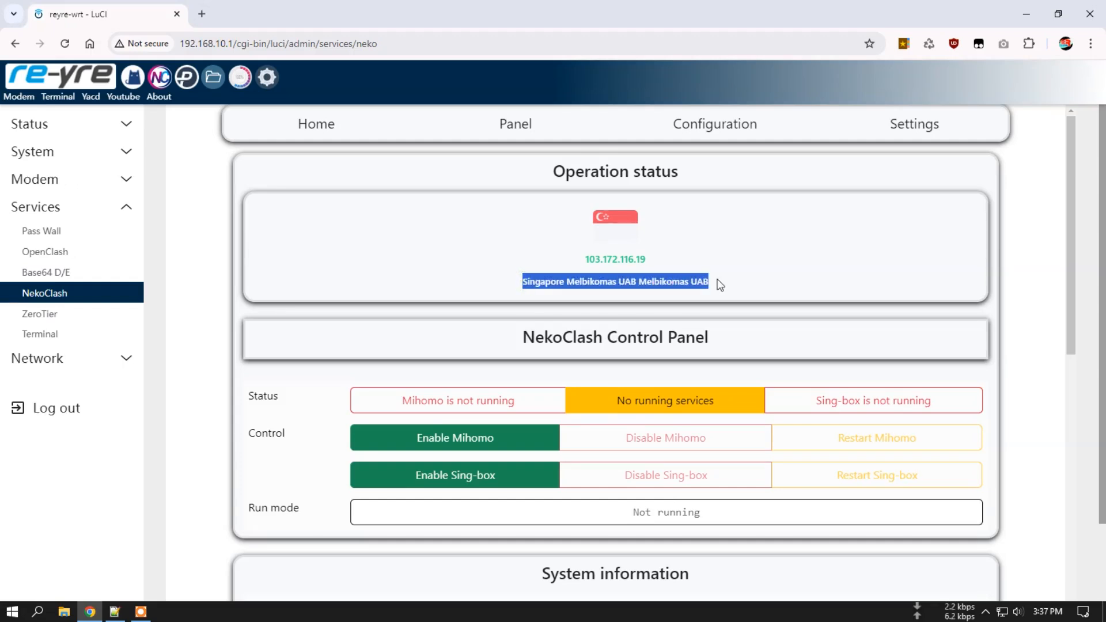
click(625, 155)
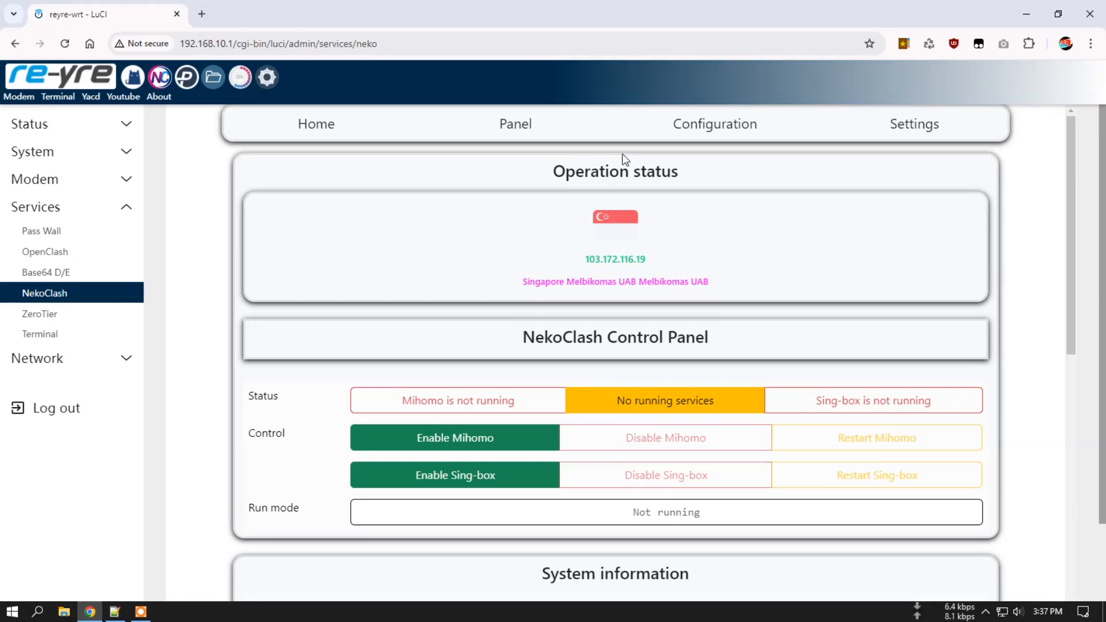
Enable Mihomo so it runs in FAKE-IP | RULE mode.
scroll(602, 288, down, 6)
scroll(601, 288, up, 5)
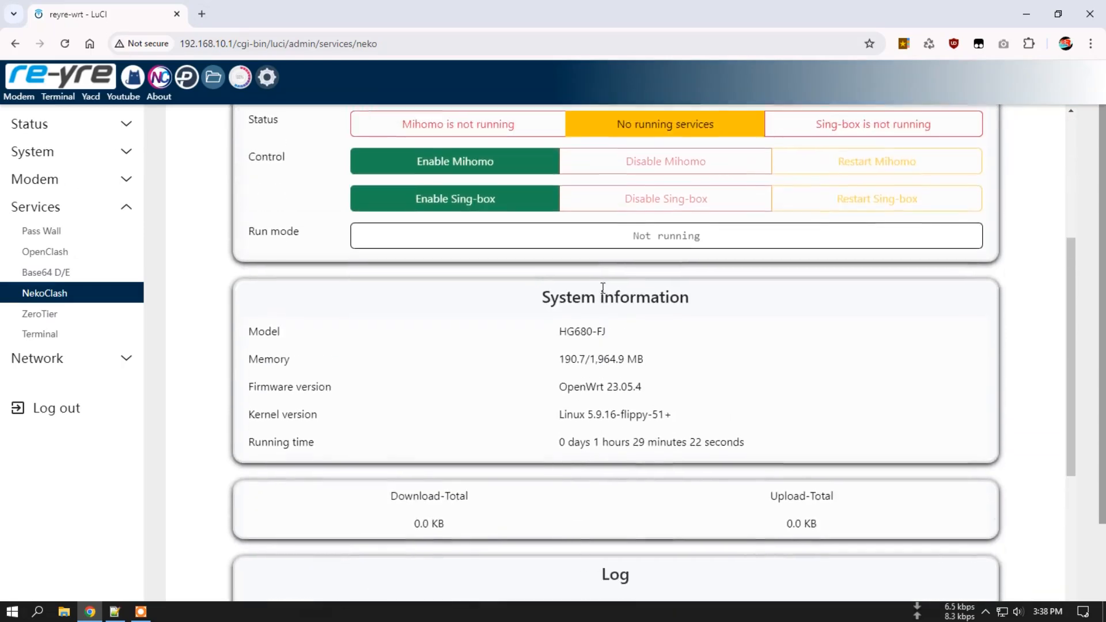
scroll(600, 286, up, 1)
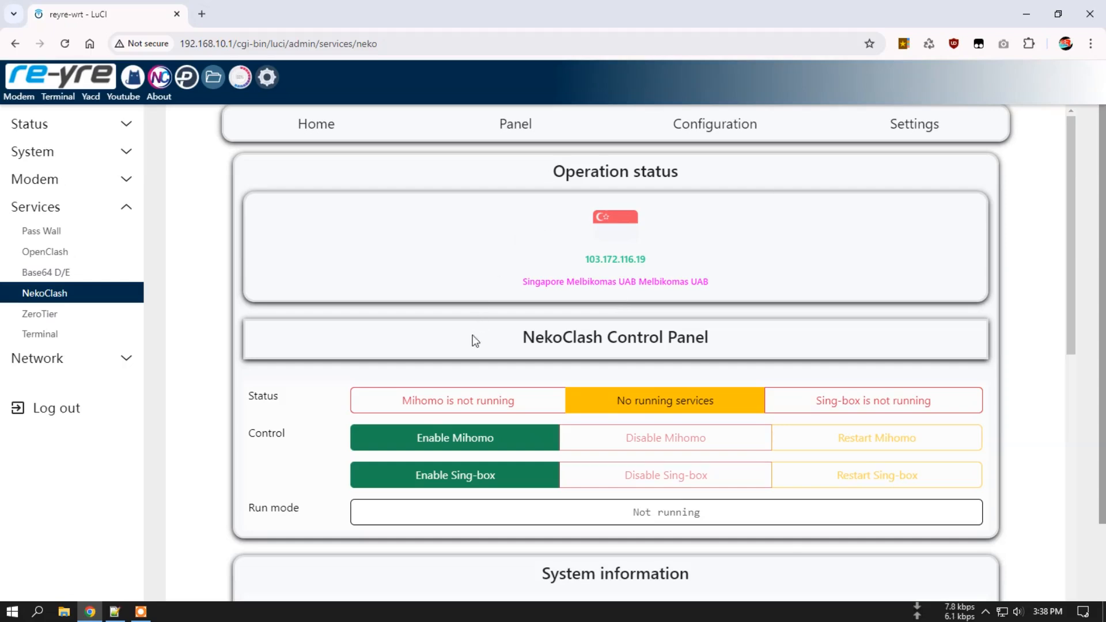
click(471, 439)
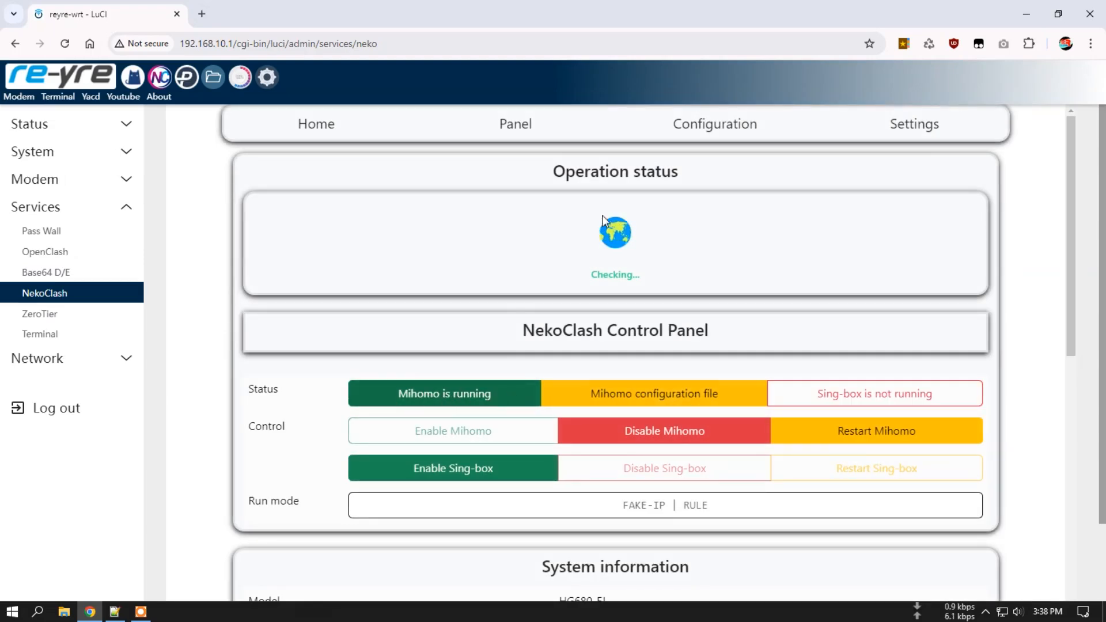
click(515, 123)
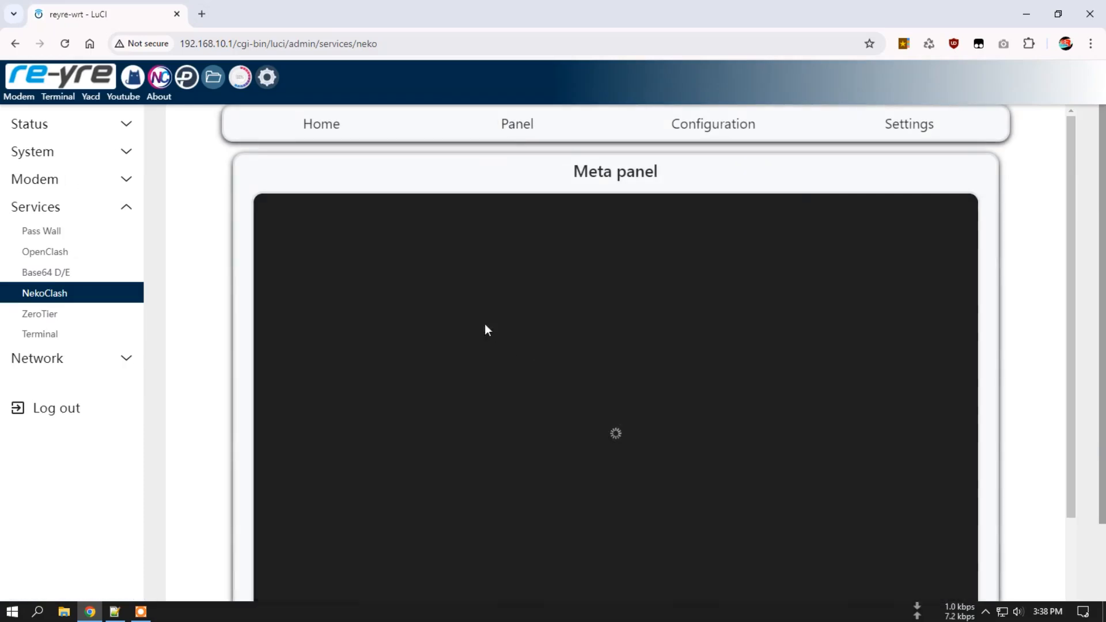
click(310, 328)
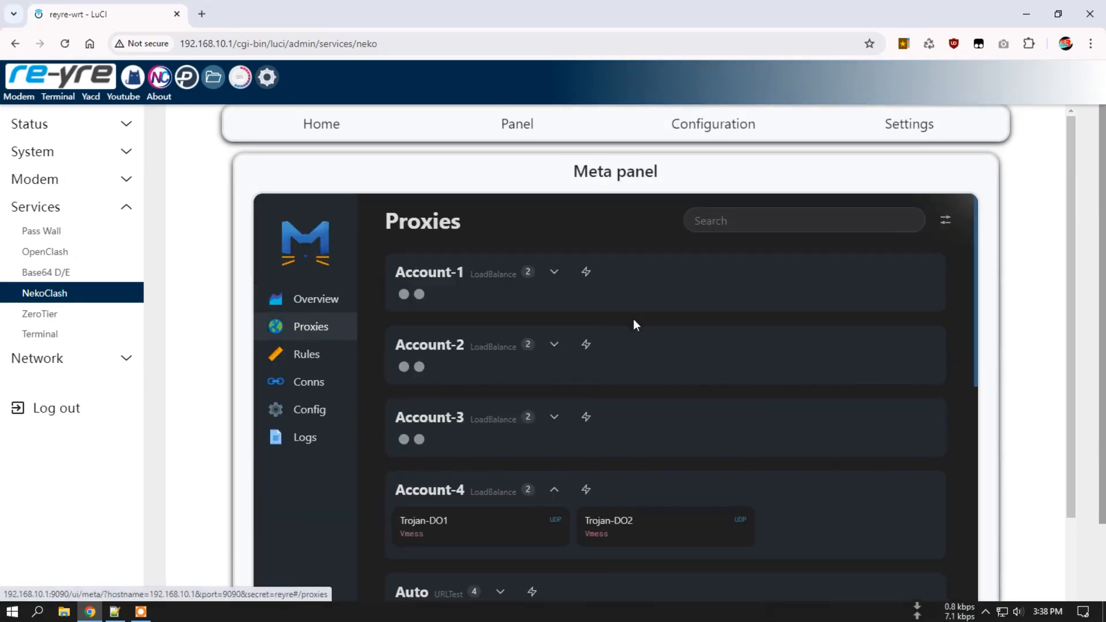
click(554, 489)
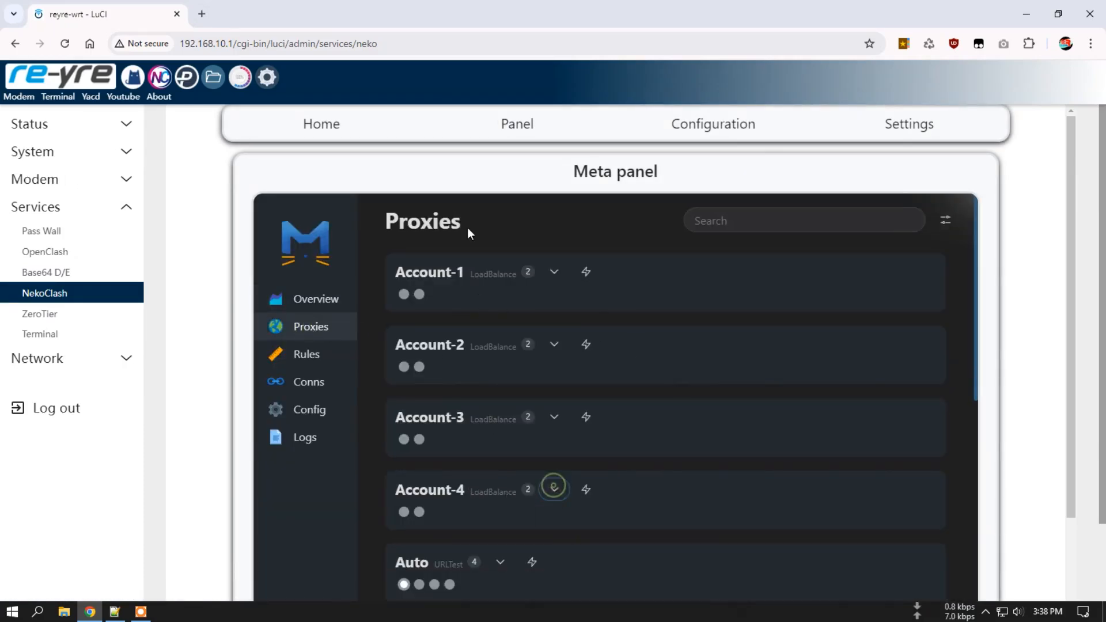
scroll(528, 511, down, 3)
scroll(527, 510, up, 3)
click(334, 132)
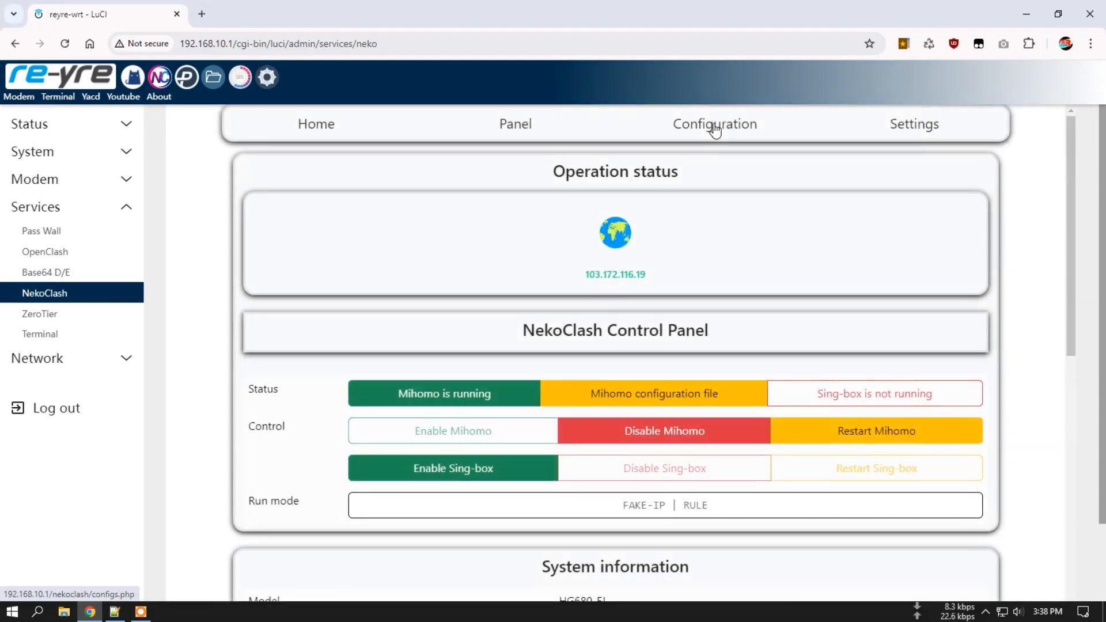
Open the NekoClash configuration and locate the Sosmed, Ewallet and Streaming RULE-SET lines.
click(715, 130)
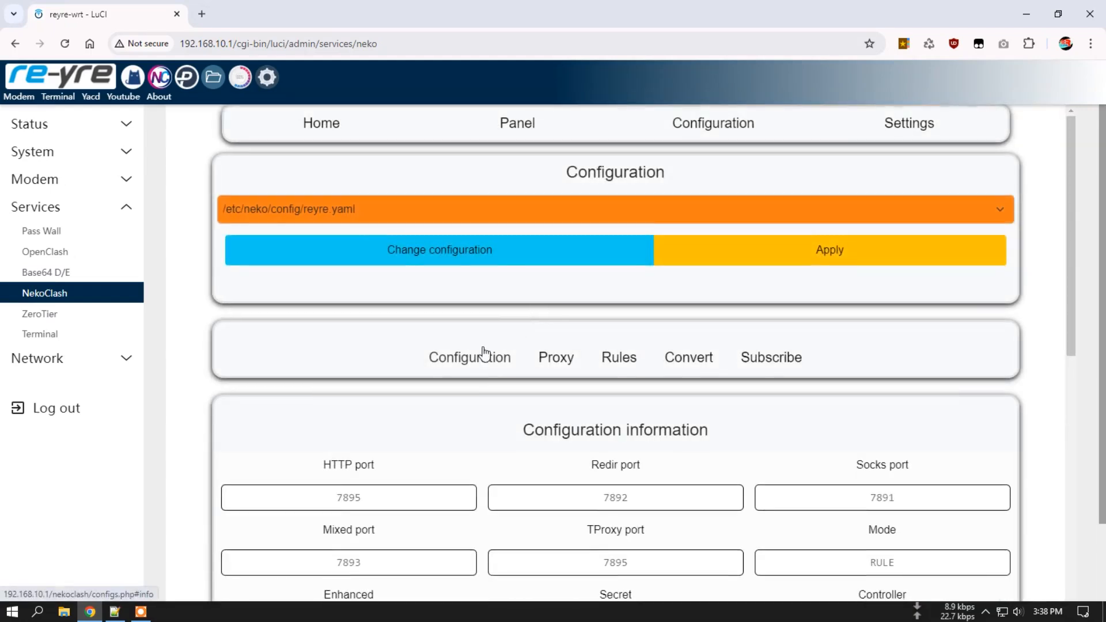
scroll(484, 351, down, 2)
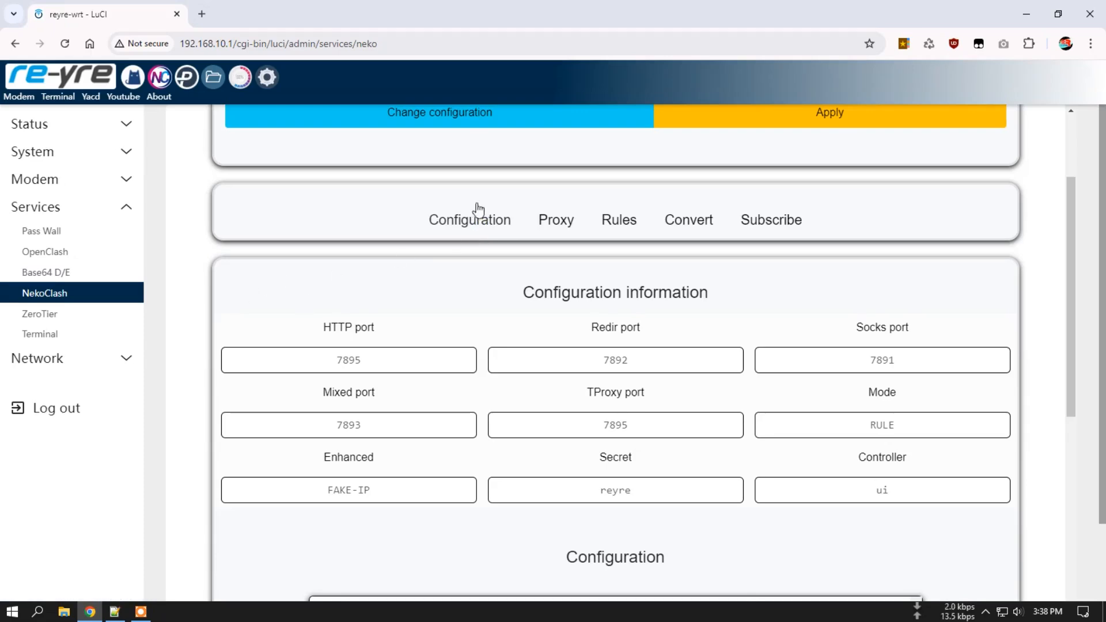
scroll(221, 320, down, 7)
scroll(524, 296, down, 6)
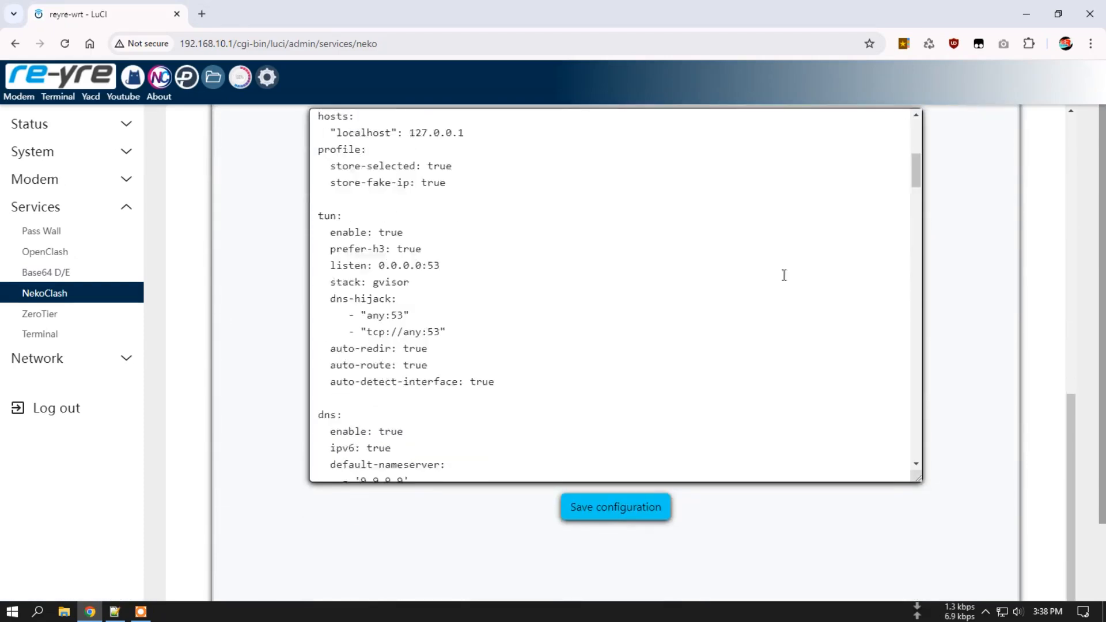
drag(918, 175, 913, 429)
scroll(568, 395, down, 3)
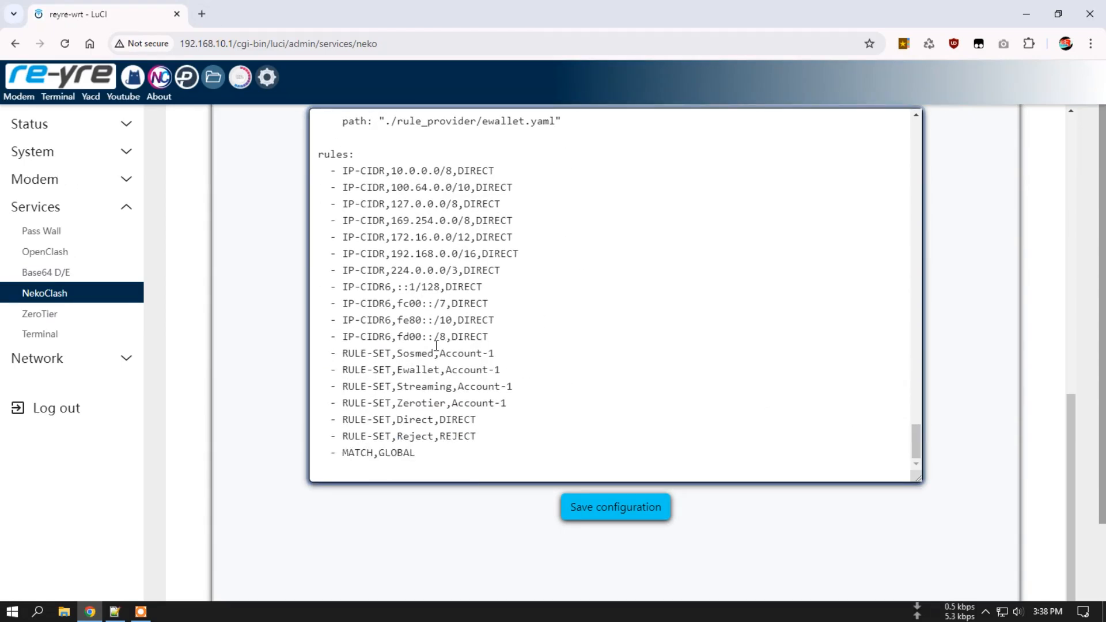
double_click(410, 353)
drag(439, 353, 503, 354)
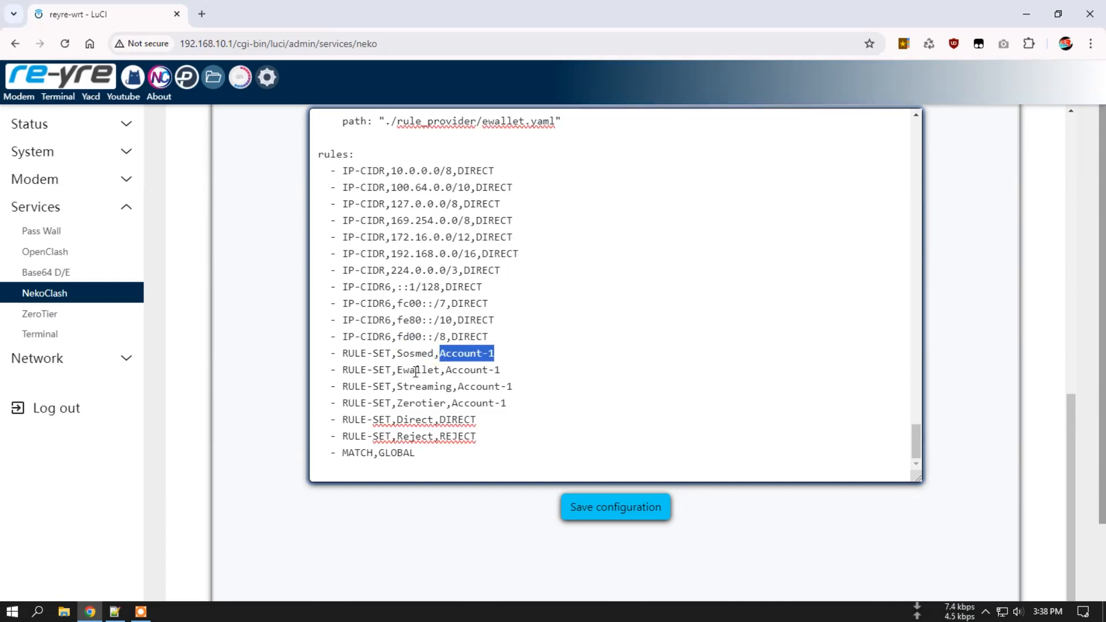
double_click(415, 370)
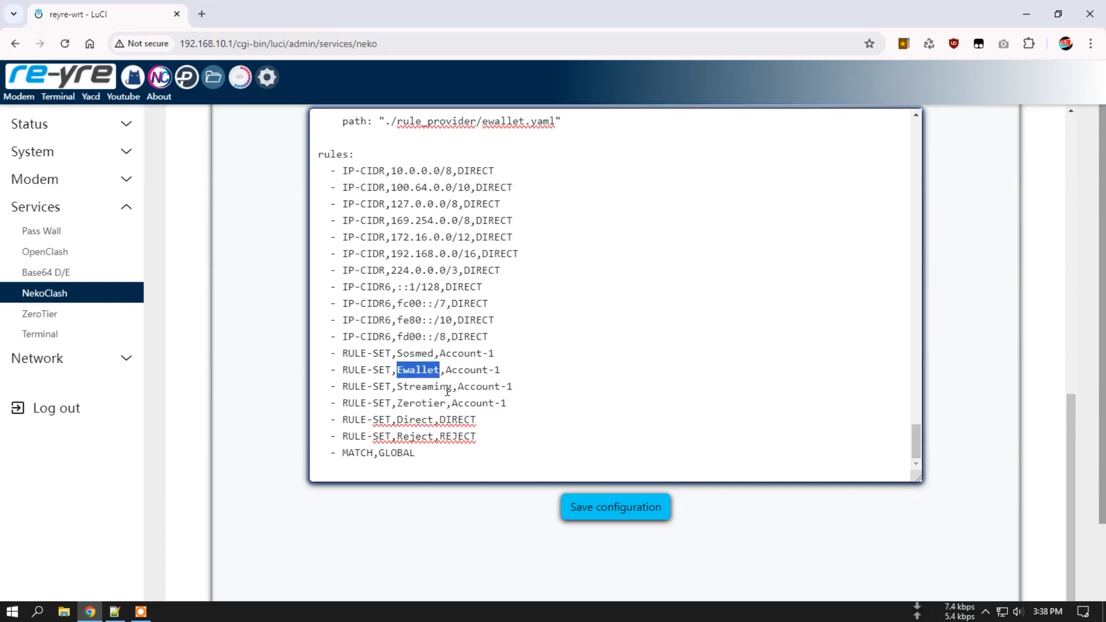
double_click(431, 387)
Change the Streaming rule set from Account-1 to Account-4 and save the configuration.
click(513, 386)
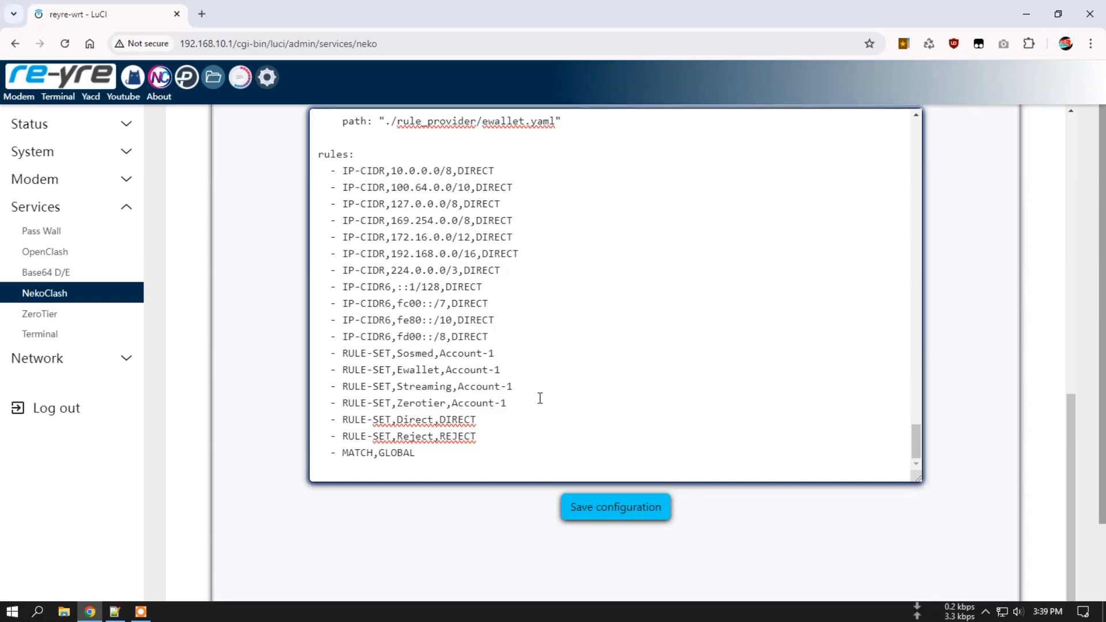
key(BackSpace)
text(4)
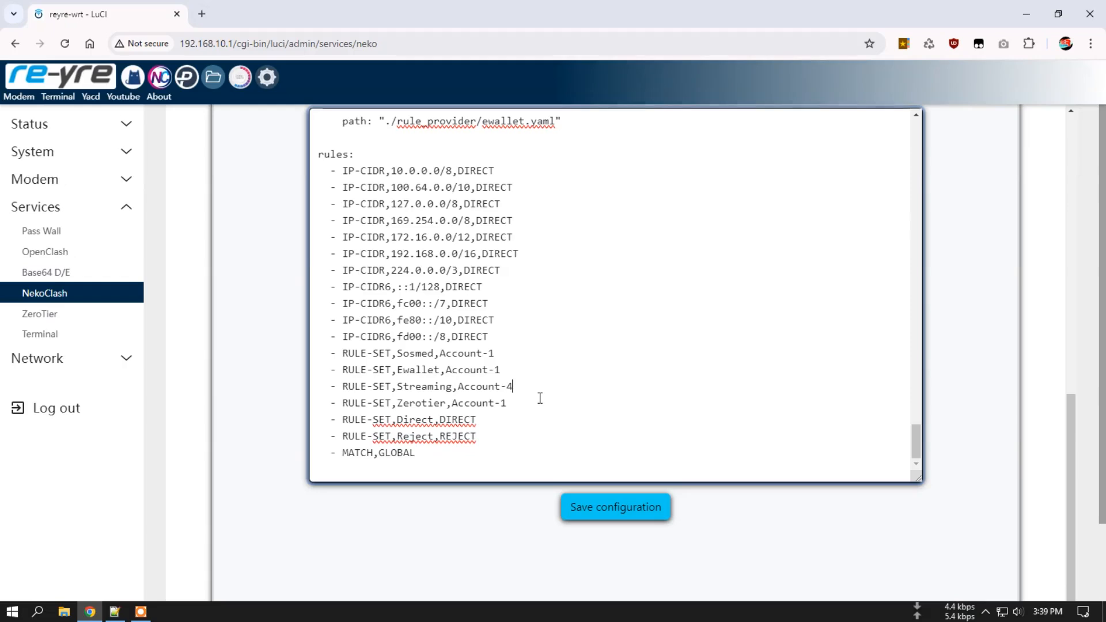
click(631, 508)
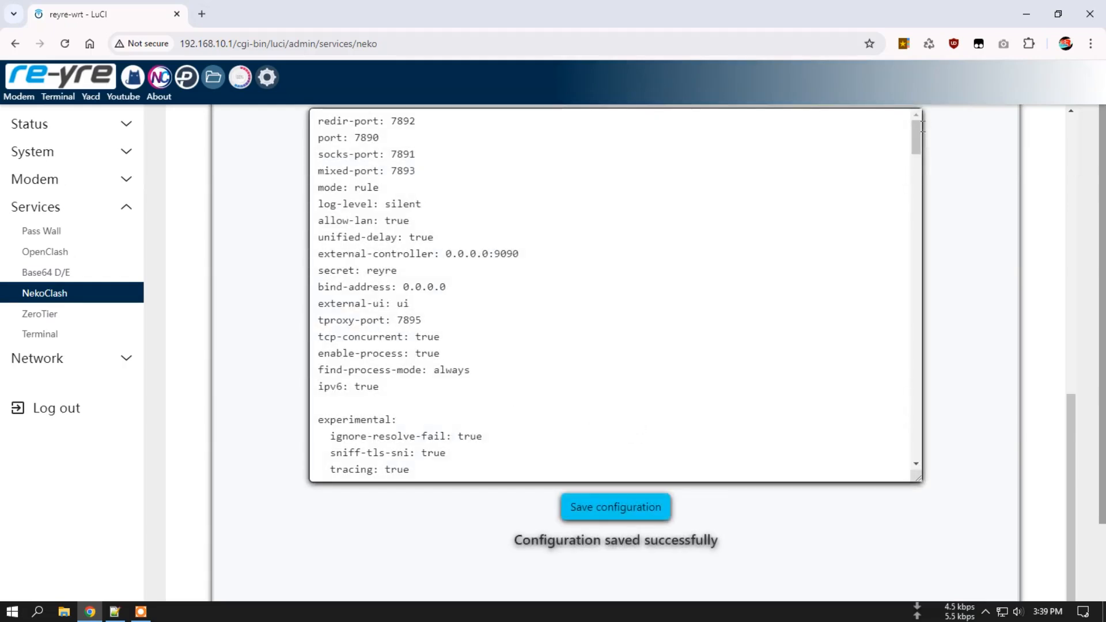
drag(917, 129, 930, 469)
Adjust the account numbers on the Zerotier and Streaming RULE-SET lines.
click(409, 403)
triple_click(461, 403)
click(514, 402)
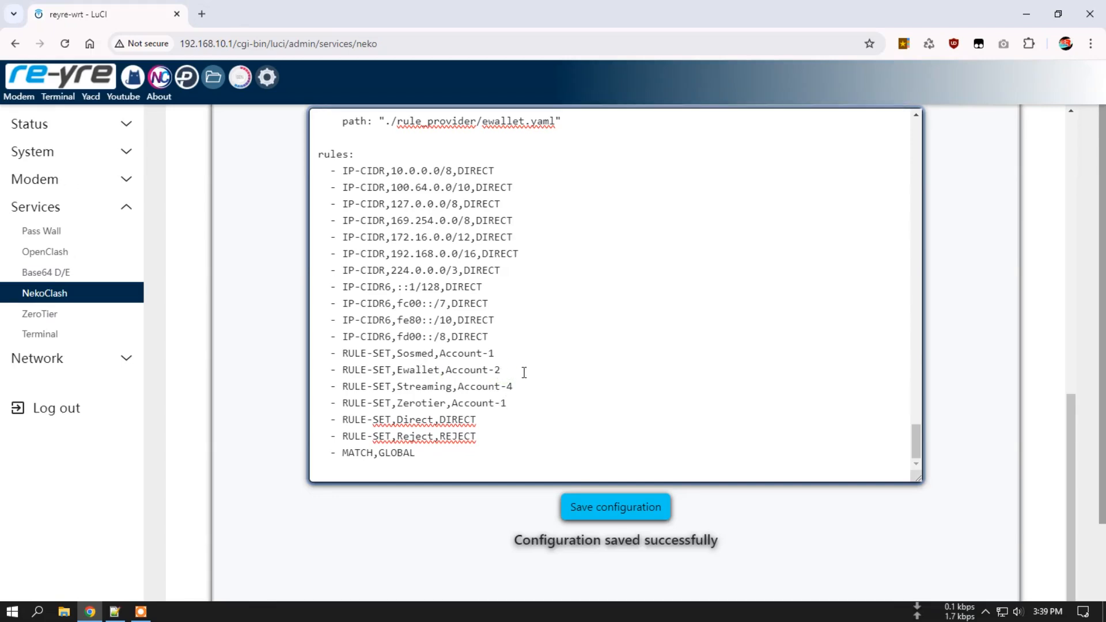
click(520, 388)
key(BackSpace)
click(514, 401)
text(4)
Check the configuration information and proxy editor views, then return to the rules section.
scroll(1062, 353, up, 15)
click(456, 354)
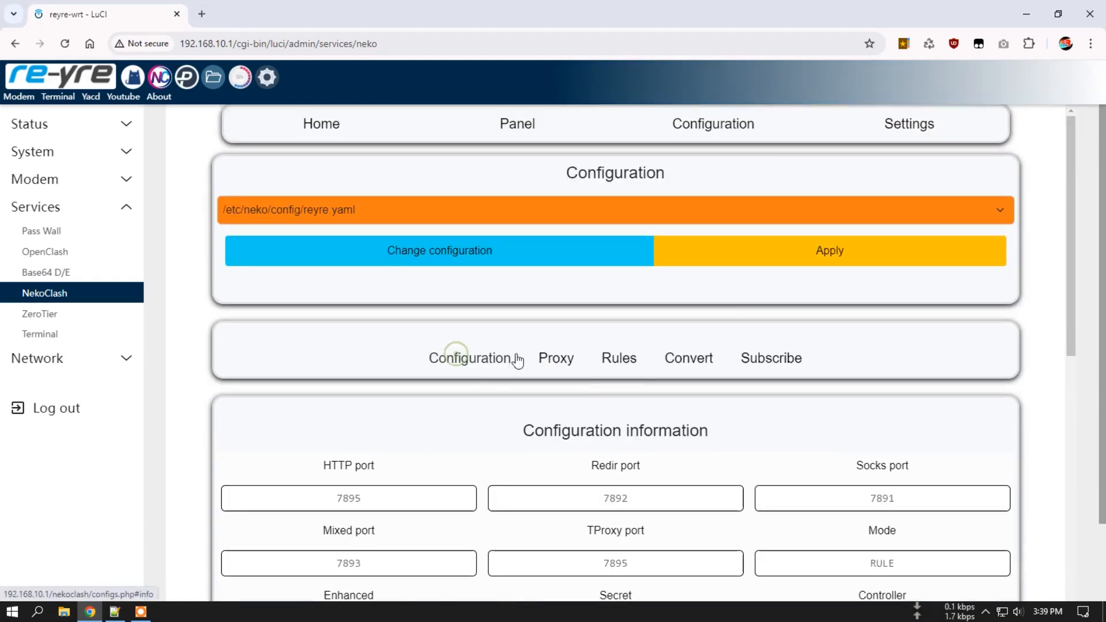
click(554, 357)
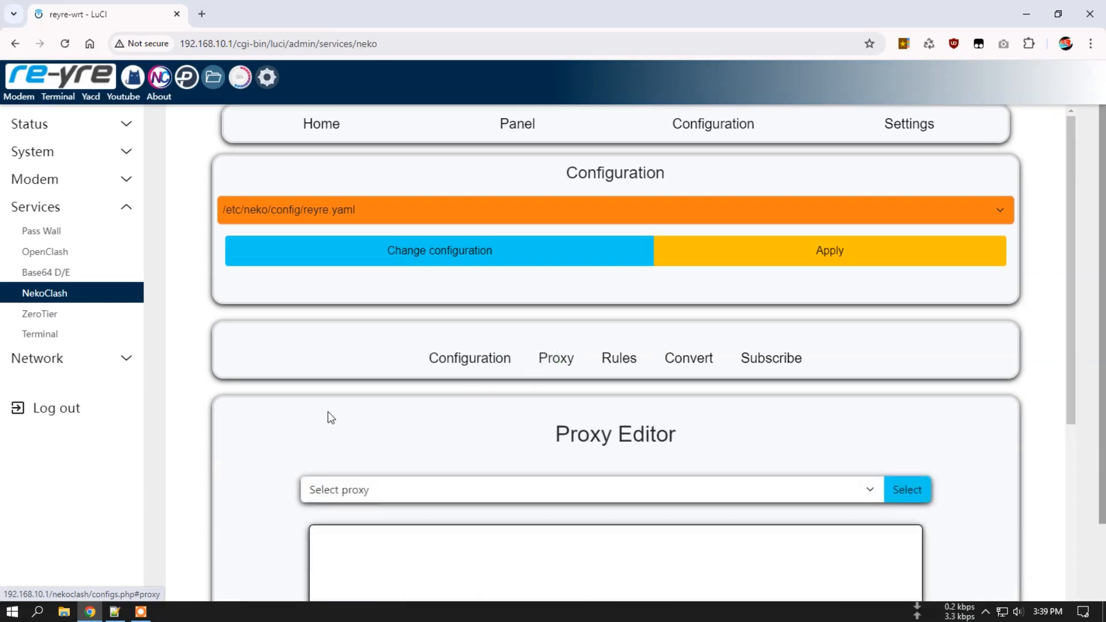
scroll(403, 346, down, 2)
click(478, 224)
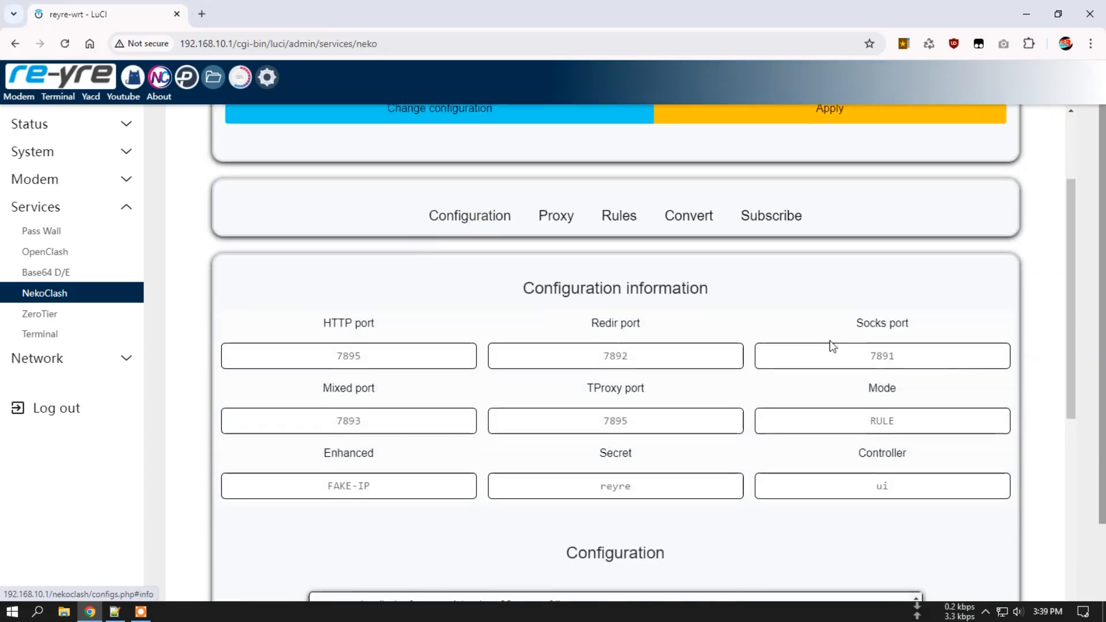
scroll(832, 346, down, 7)
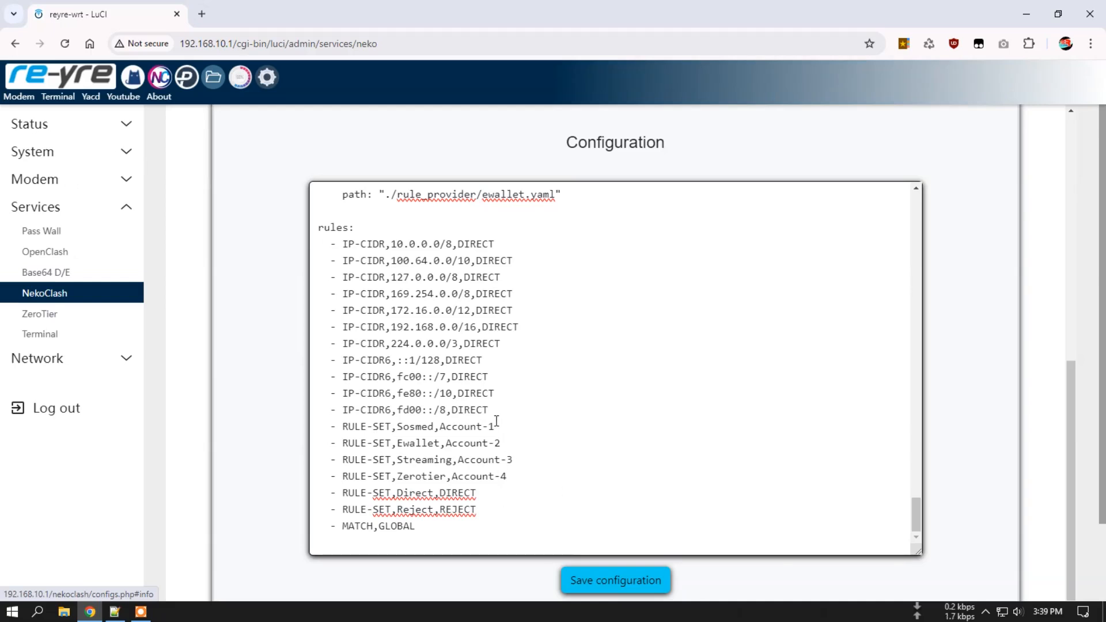
scroll(552, 493, down, 1)
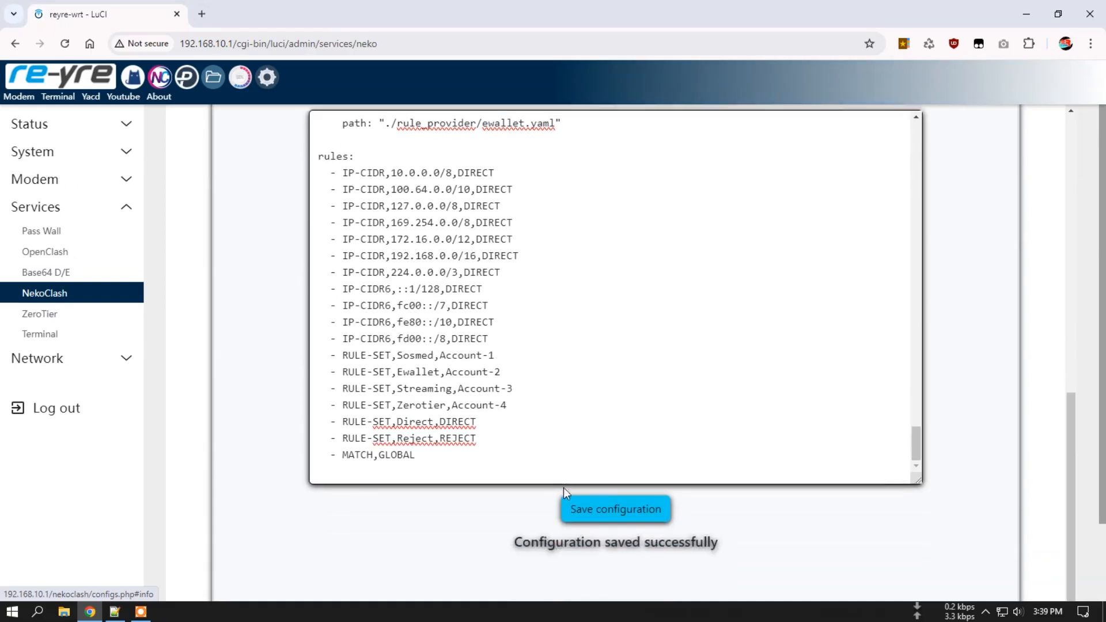
Route Streaming through Account-4 and Ewallet through Account-1, then save the configuration.
click(519, 385)
key(BackSpace)
text(4)
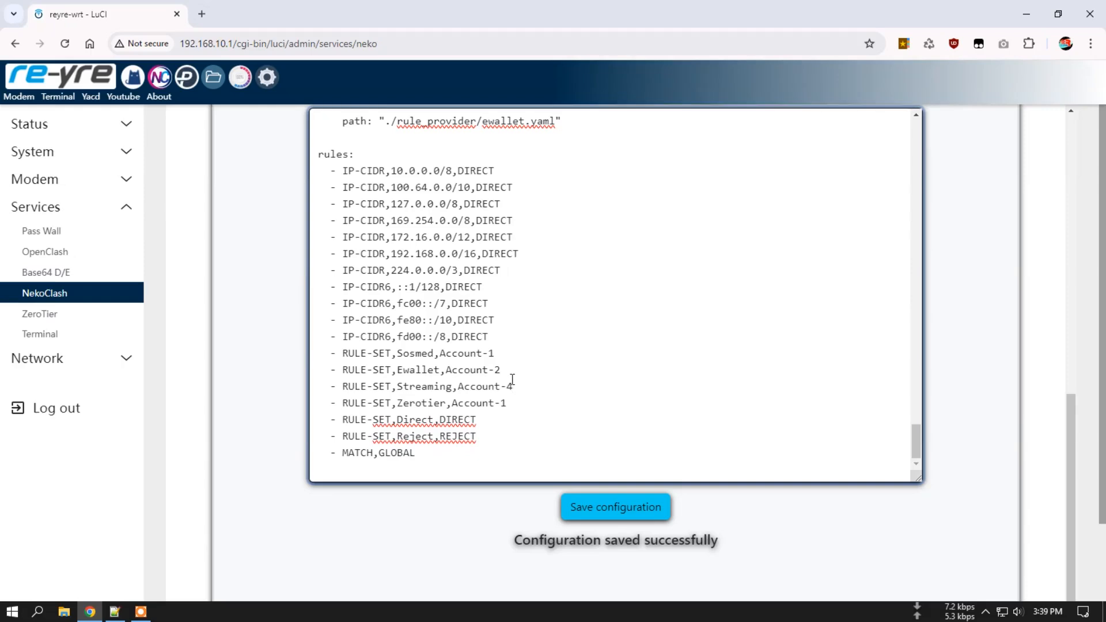
click(507, 369)
key(BackSpace)
text(1)
click(650, 507)
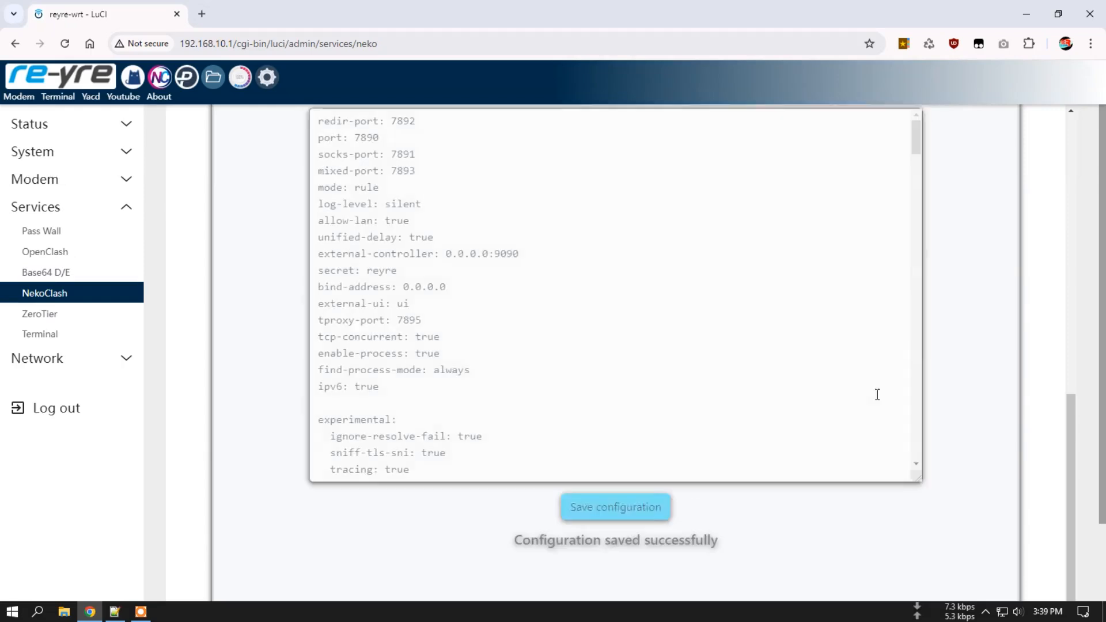
scroll(974, 376, up, 9)
scroll(772, 302, down, 3)
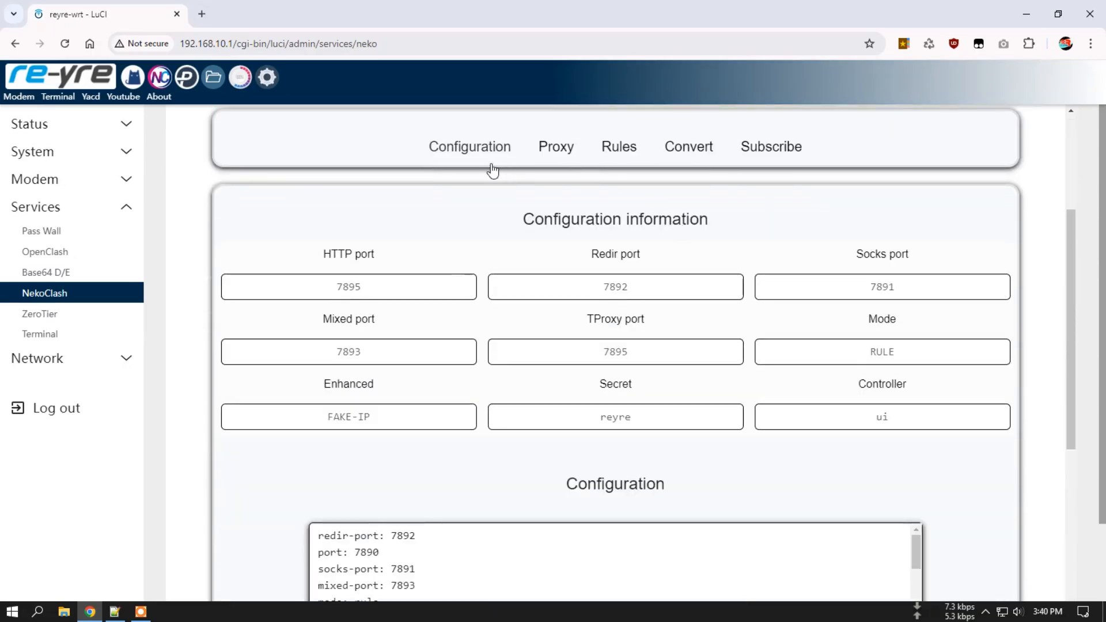
Load account-1.yaml into the NekoClash Proxy Editor.
click(568, 150)
click(452, 276)
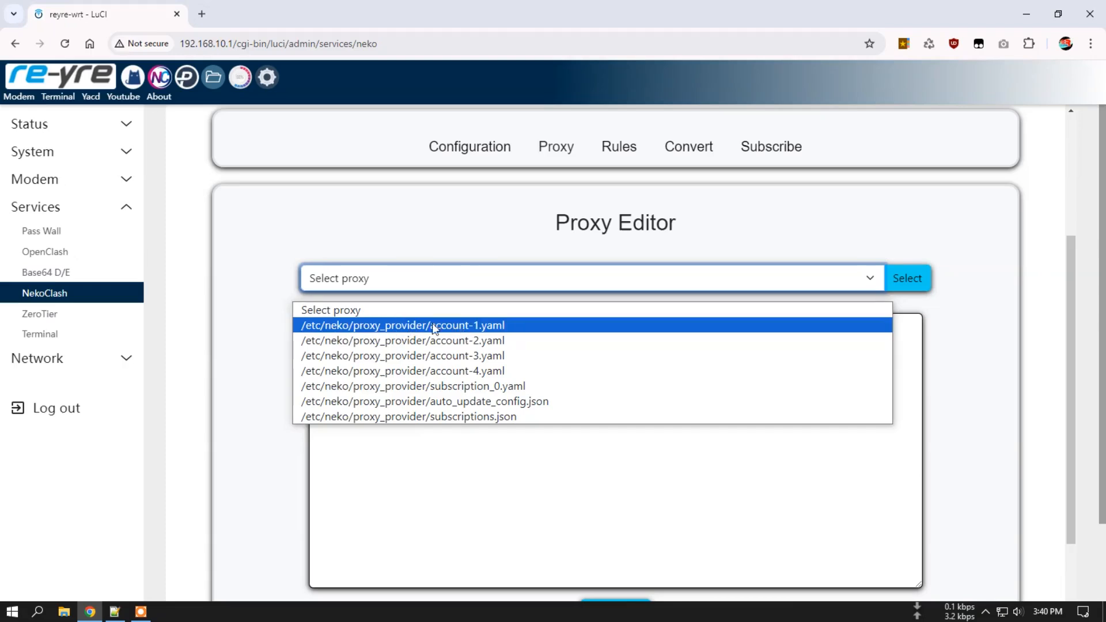
click(445, 326)
click(913, 281)
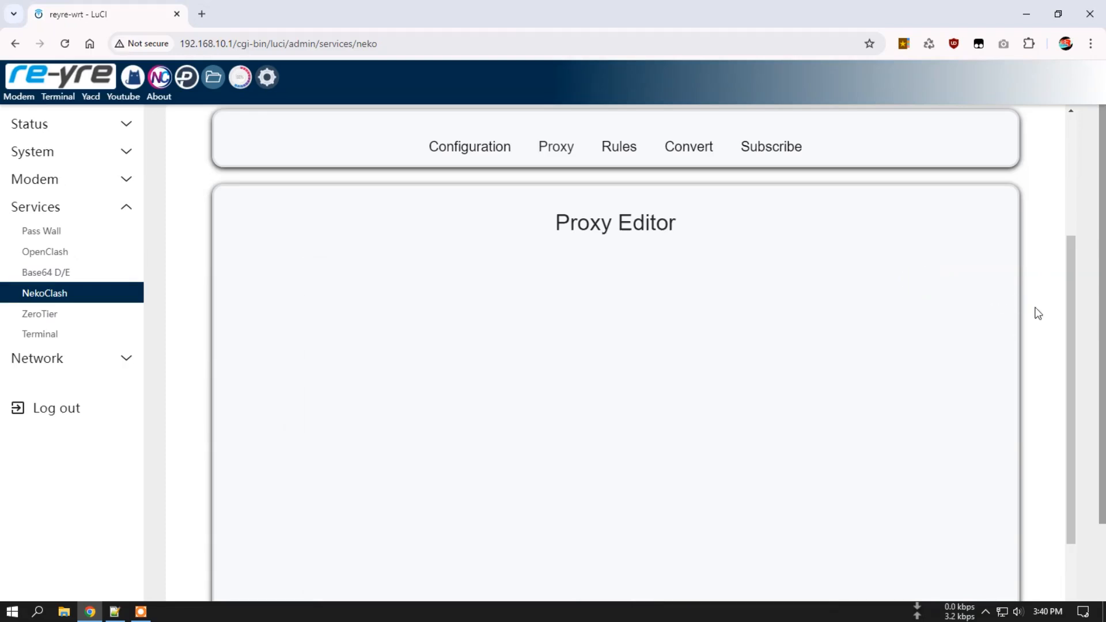
scroll(1008, 337, down, 2)
scroll(411, 284, down, 5)
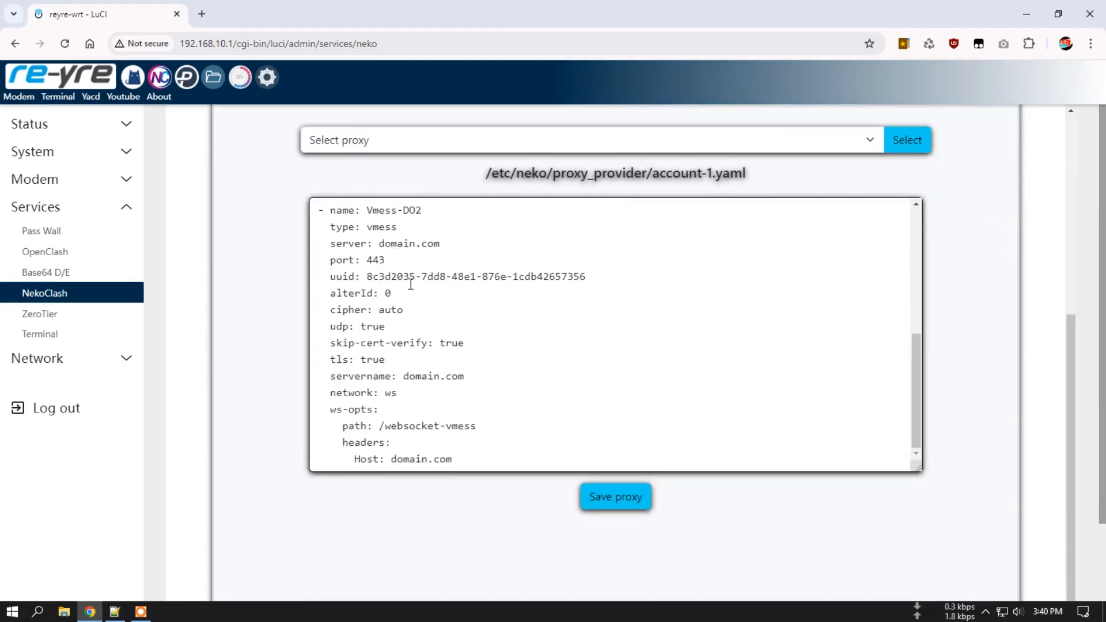
scroll(449, 315, up, 5)
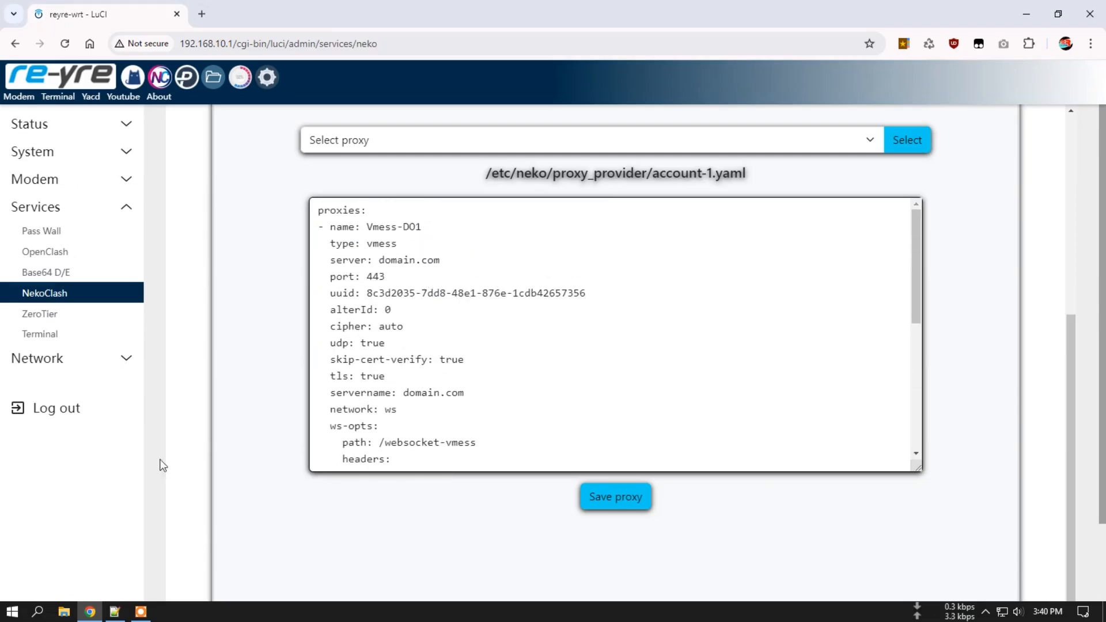
Copy the vmess link from the Notepad++ note and return to the browser.
click(123, 614)
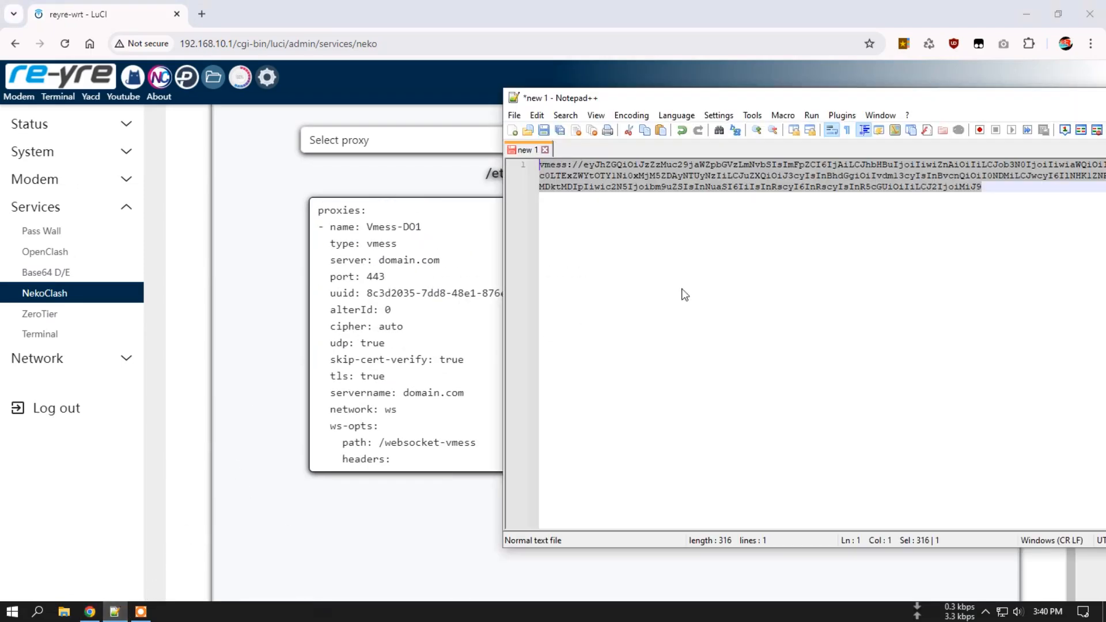
right_click(792, 176)
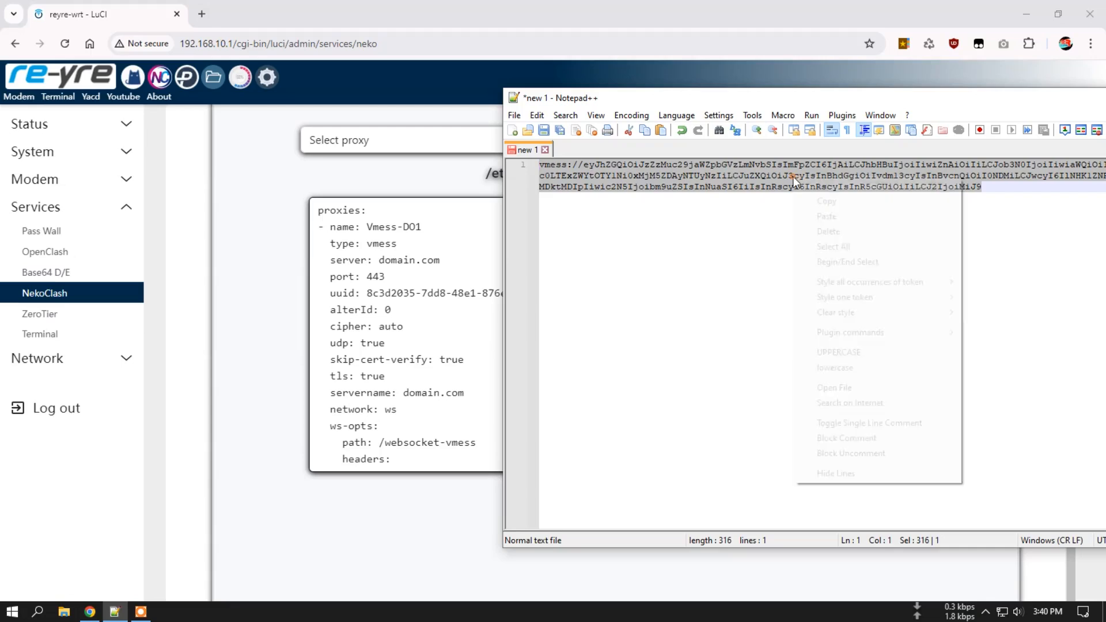
click(847, 203)
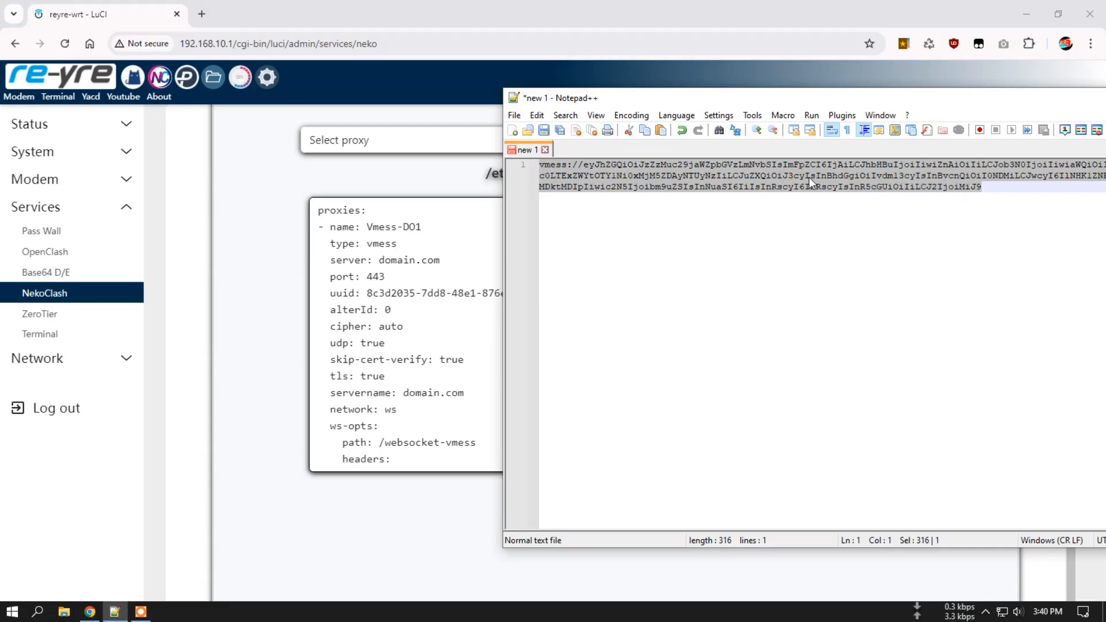
click(355, 172)
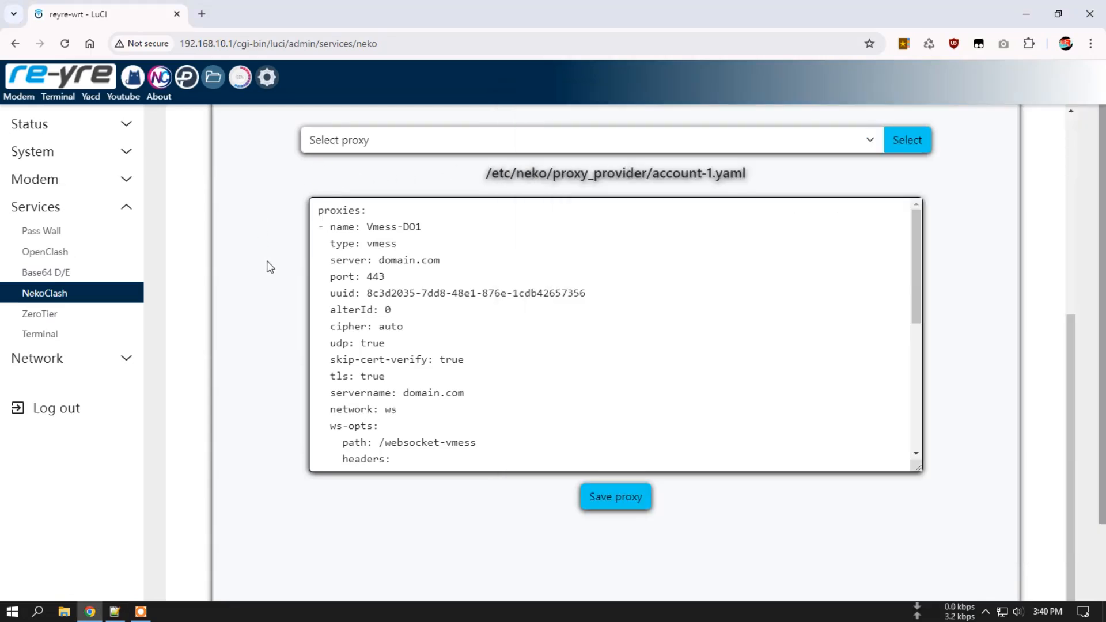
Paste the vmess link into the converter and convert it to a YAML proxy entry.
scroll(257, 281, up, 3)
scroll(256, 281, up, 1)
click(686, 272)
scroll(258, 357, down, 3)
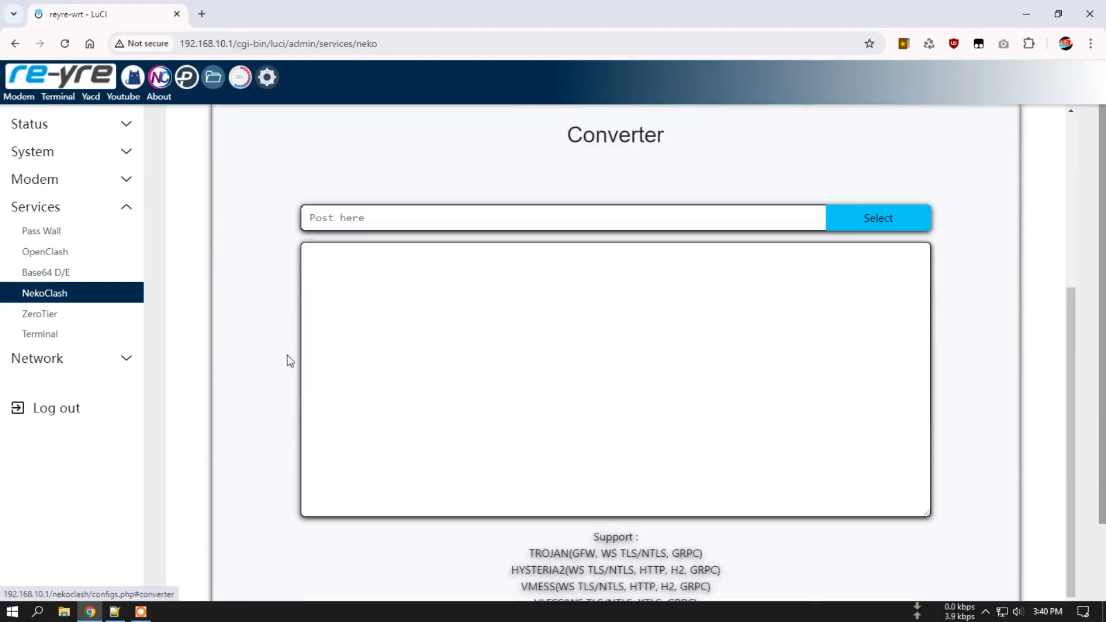
right_click(394, 228)
click(459, 358)
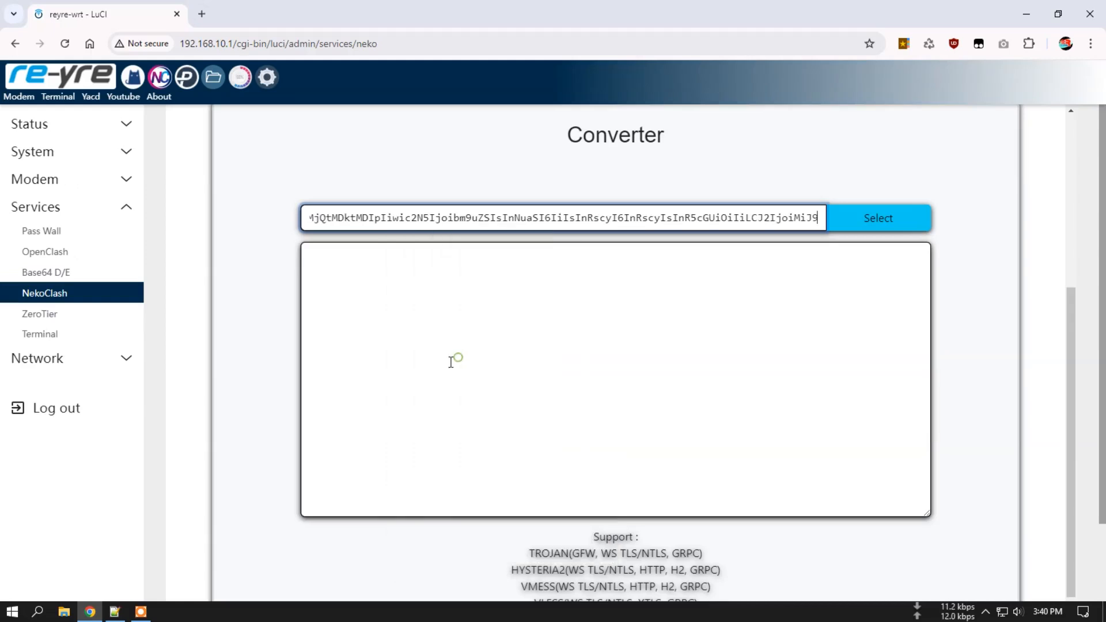
click(890, 217)
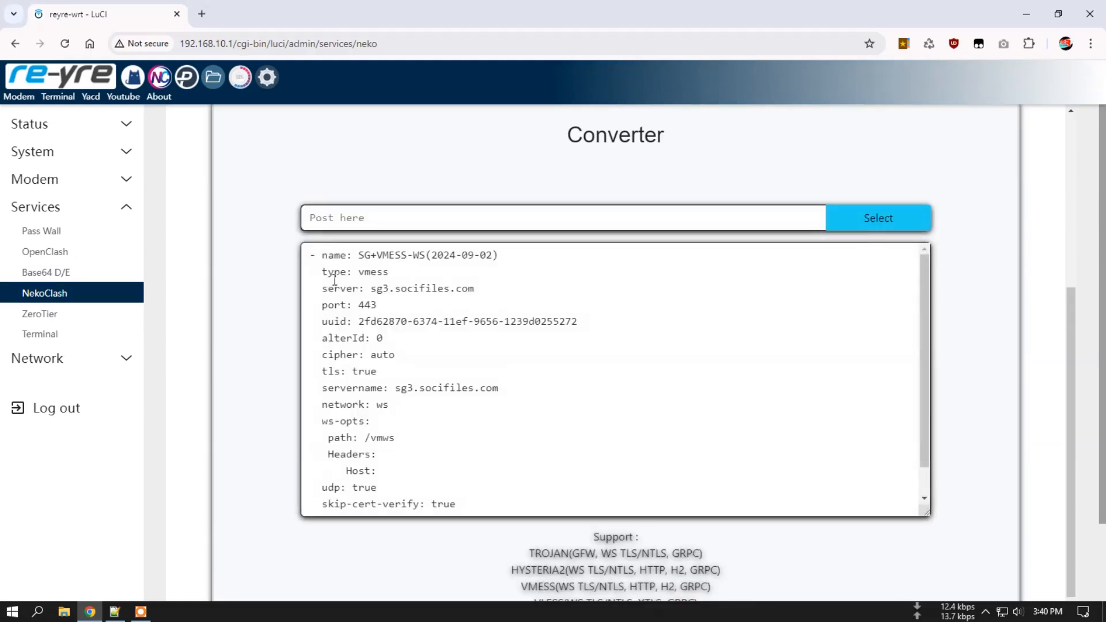
Copy the SG+VMESS-WS(2024-09-02) YAML output into a new Notepad++ note.
drag(312, 257, 405, 430)
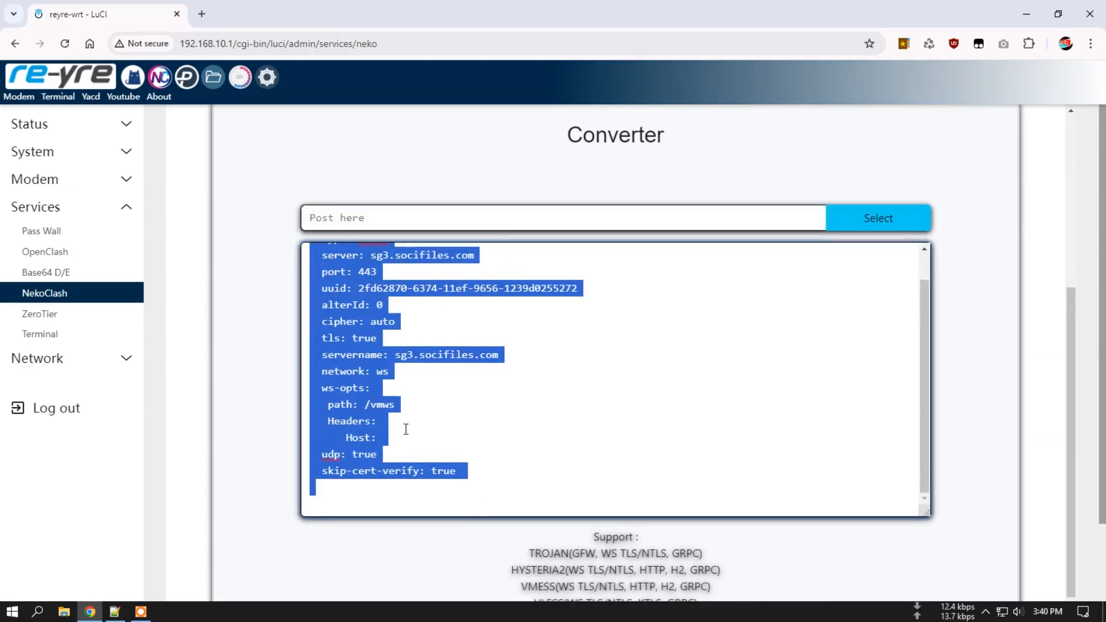
right_click(354, 430)
click(441, 133)
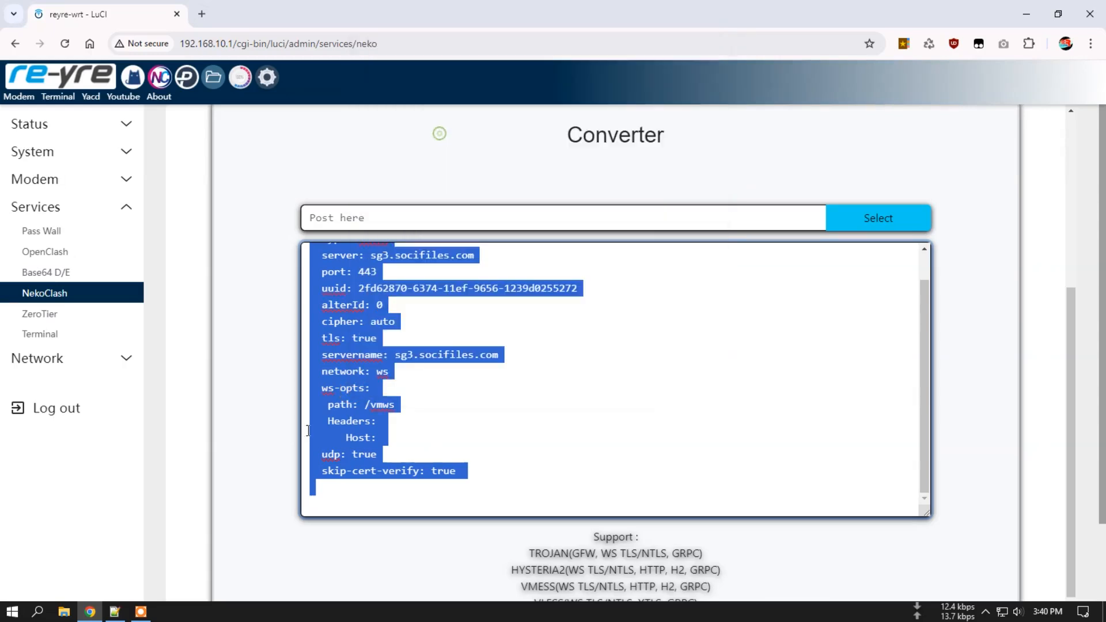
click(116, 612)
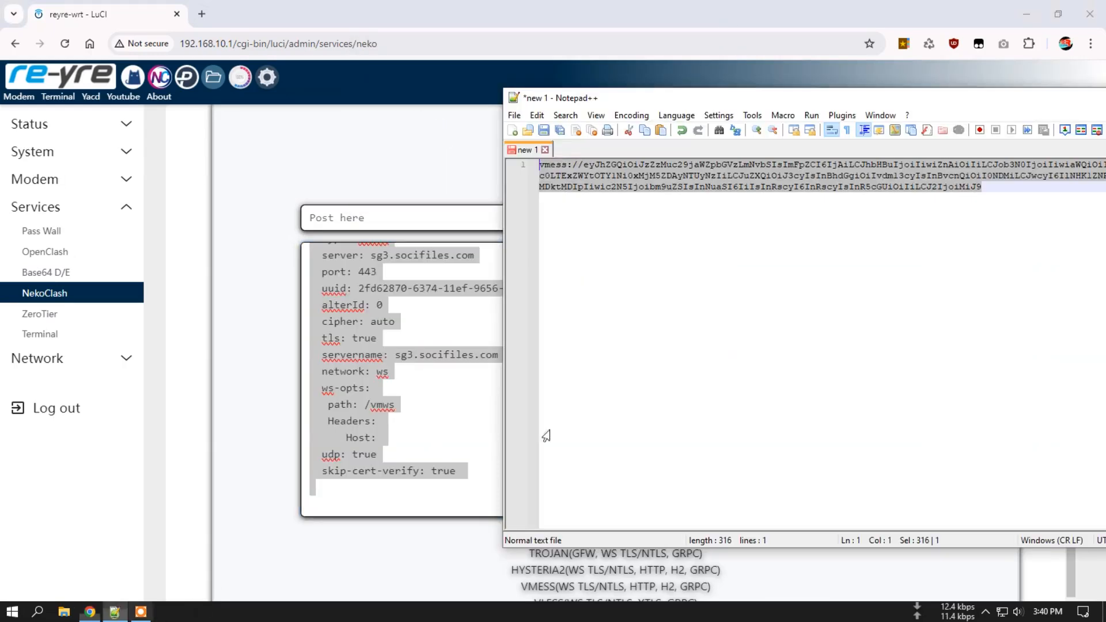
click(512, 130)
right_click(582, 159)
click(650, 213)
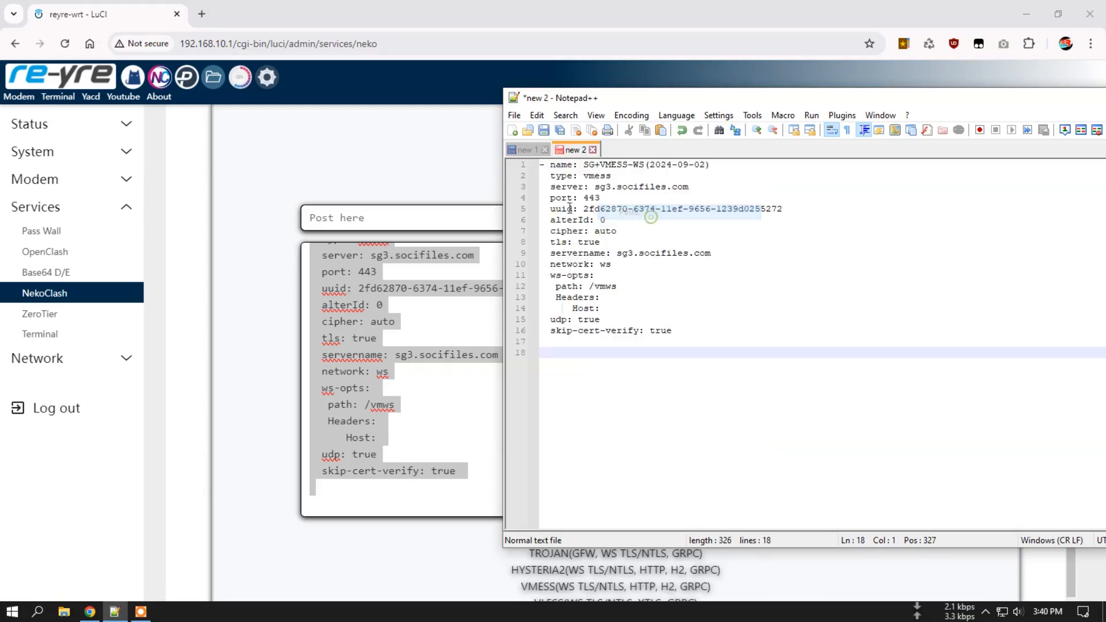
click(366, 165)
scroll(572, 198, up, 5)
Reload account-1.yaml in the Proxy Editor and select lines 2–16 of the converted YAML in Notepad++.
click(554, 343)
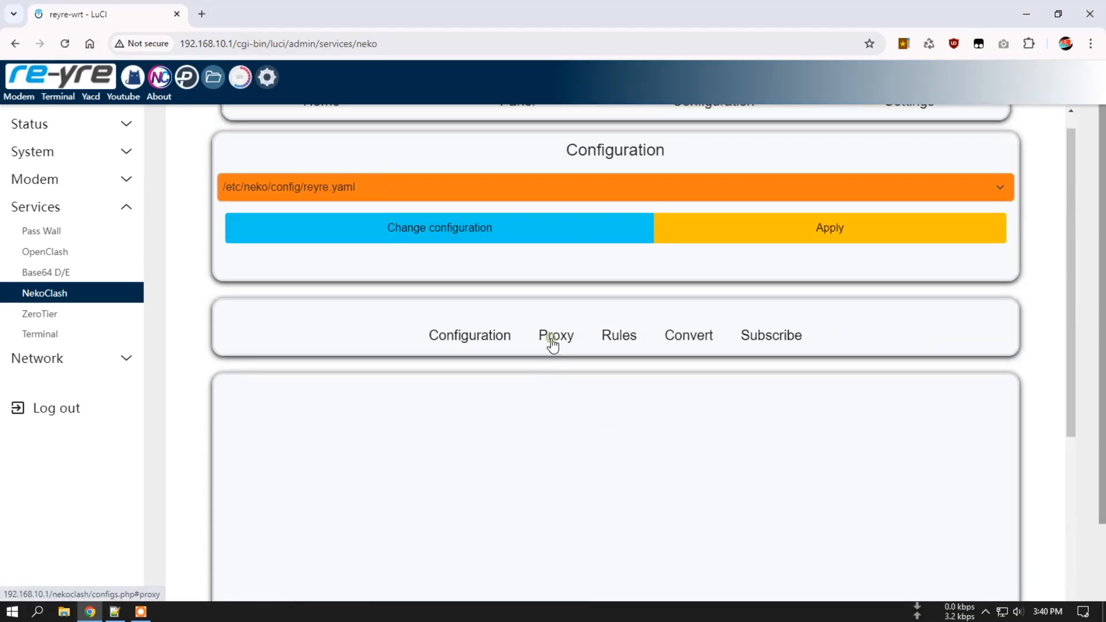
scroll(614, 378, down, 3)
click(665, 257)
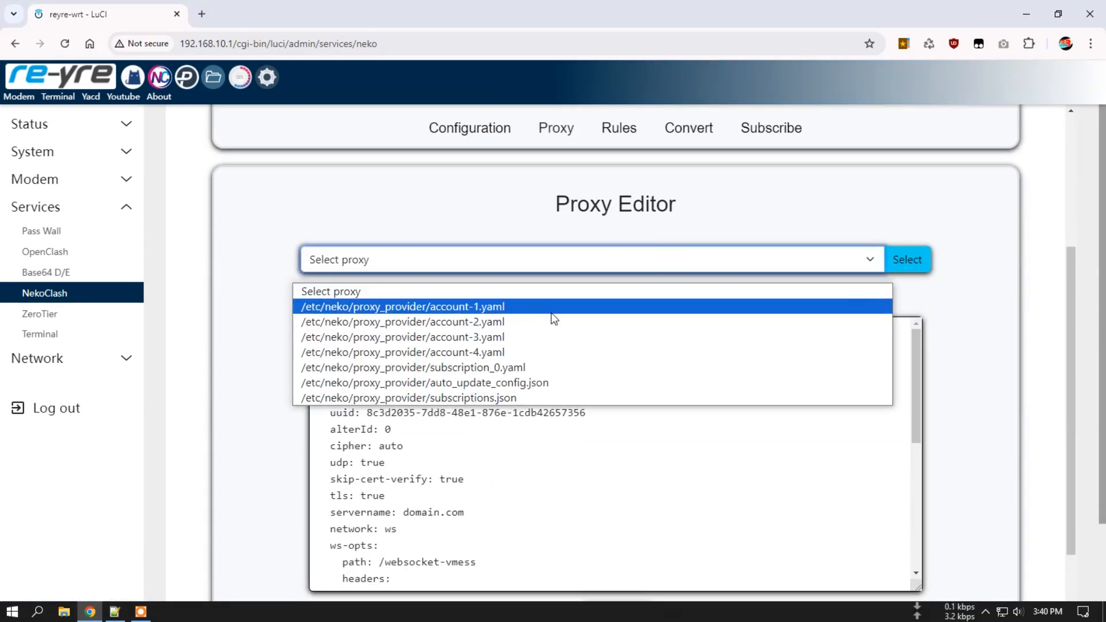
click(551, 307)
click(918, 265)
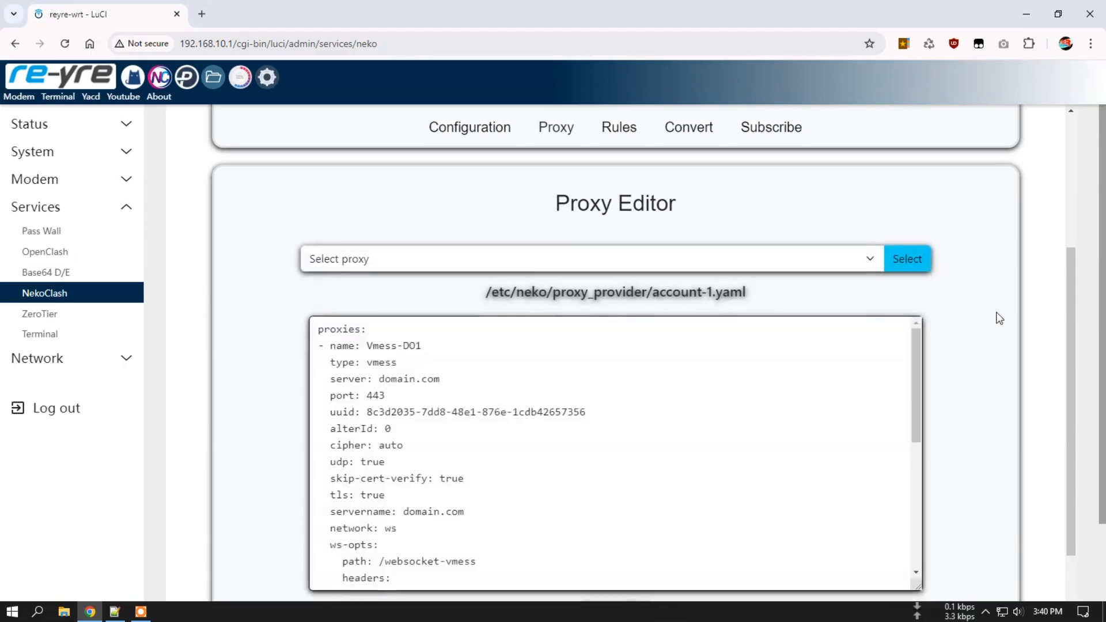
scroll(1000, 319, down, 2)
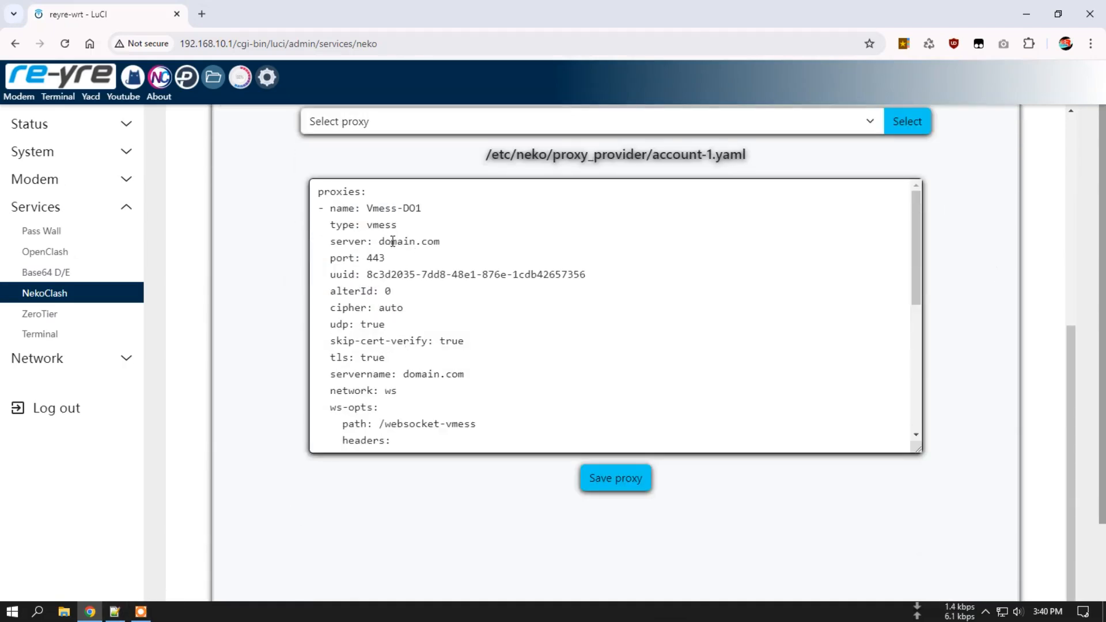
click(115, 612)
drag(674, 333, 548, 185)
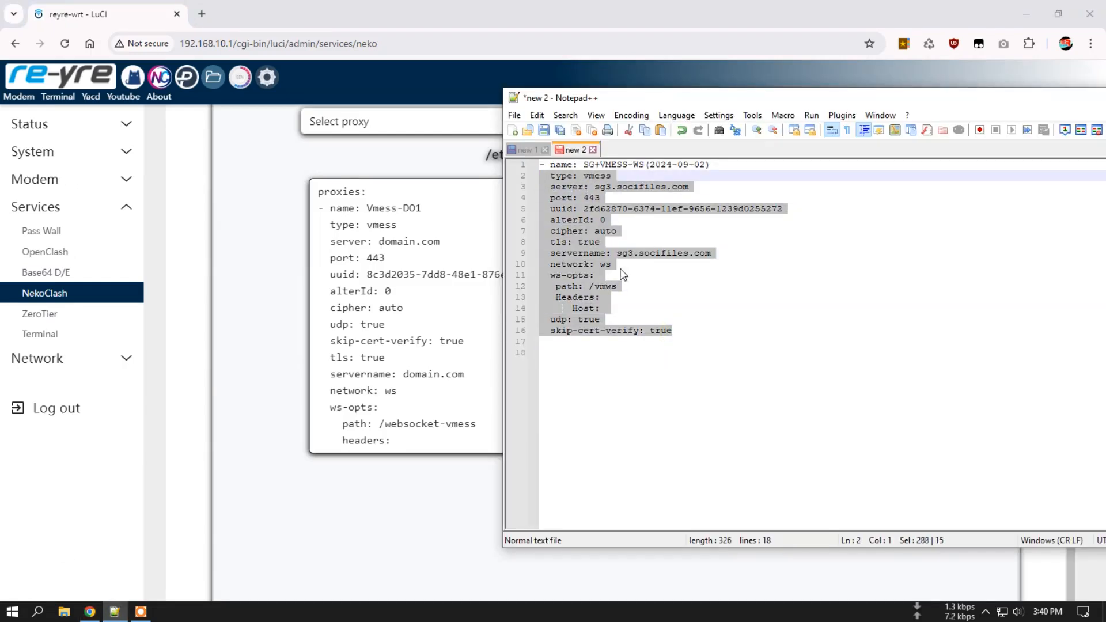
Copy sg3.socifiles.com from line 3 and paste it into the empty Host field.
click(638, 308)
drag(596, 186, 689, 186)
right_click(674, 186)
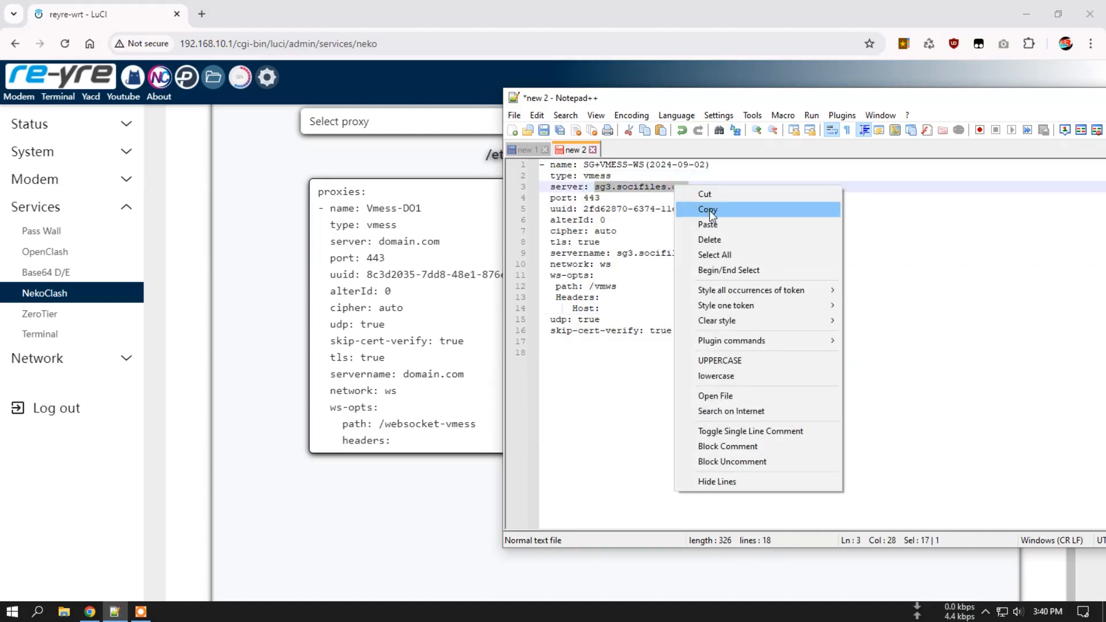
click(711, 211)
click(612, 309)
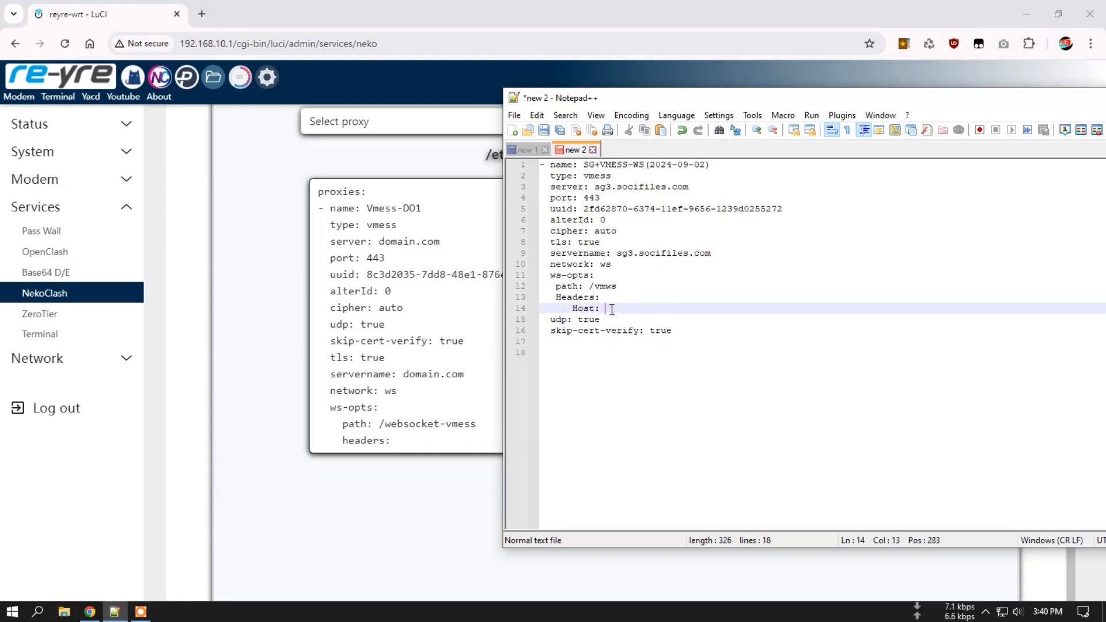
right_click(611, 309)
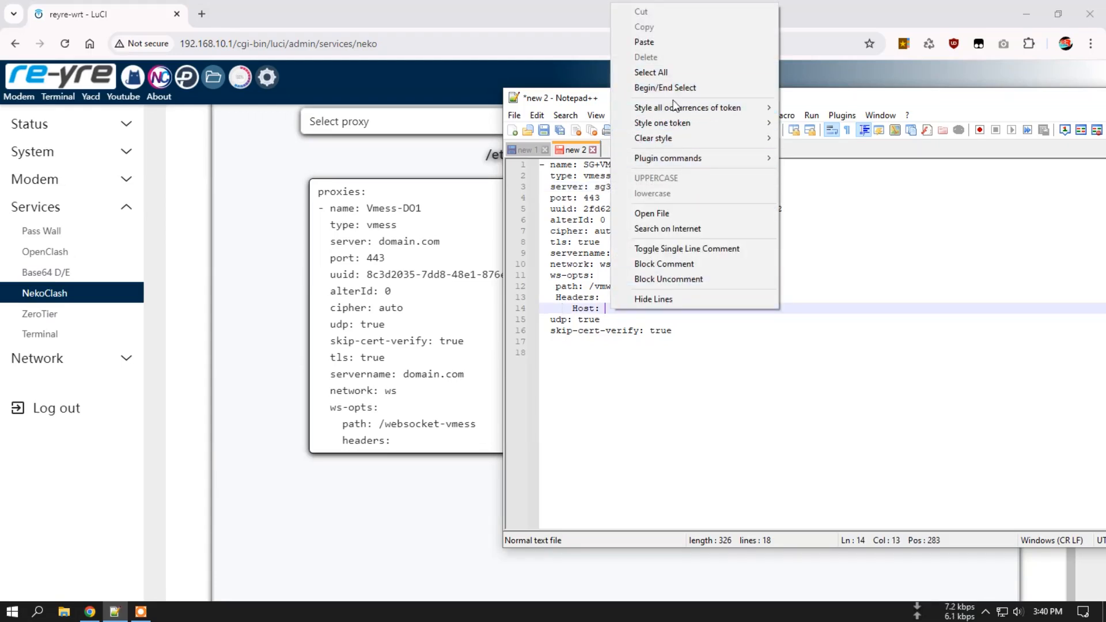
click(670, 43)
Copy the proxy settings on lines 2–16 of the note.
click(685, 330)
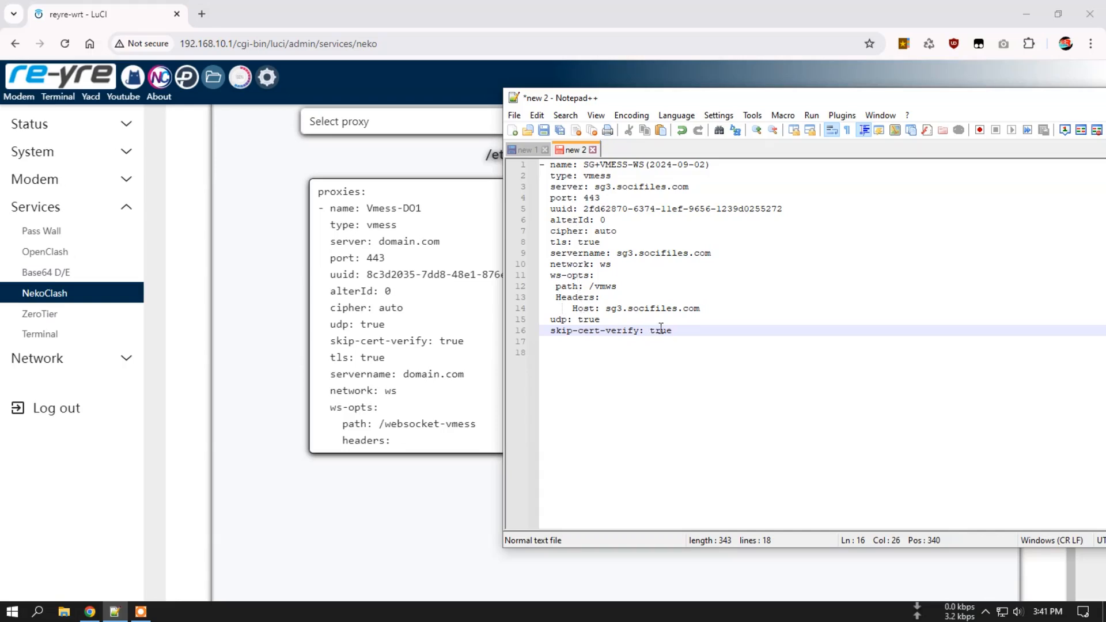
drag(673, 331, 541, 180)
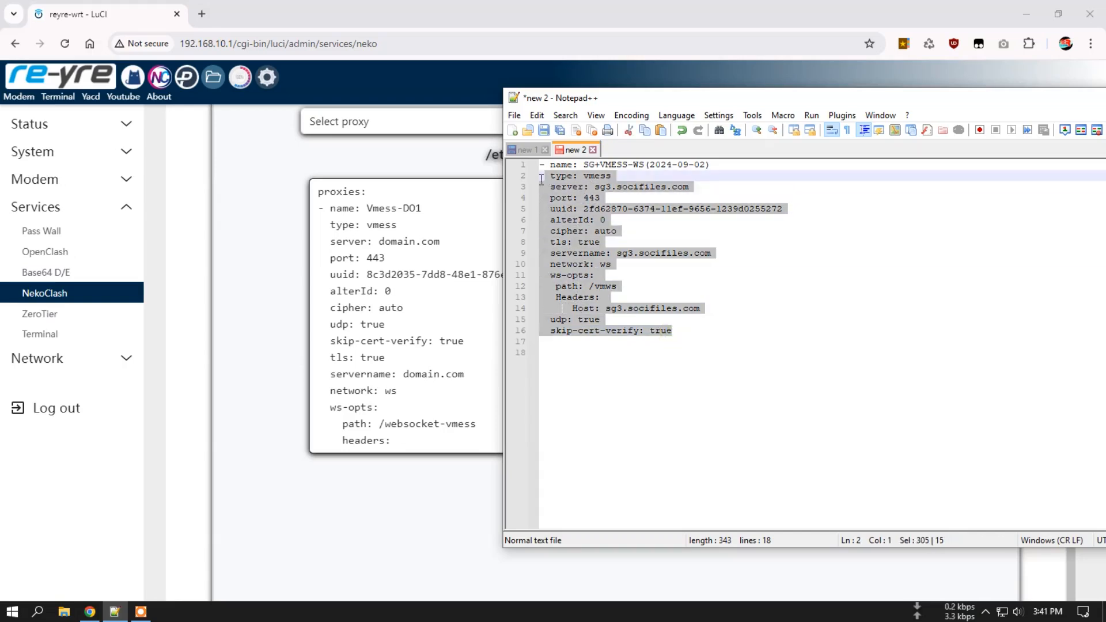
right_click(579, 187)
click(618, 210)
scroll(445, 379, down, 3)
scroll(443, 326, up, 3)
Replace Vmess-DO1's settings from type to Host with the converted sg3.socifiles.com config.
click(467, 439)
drag(913, 447, 915, 503)
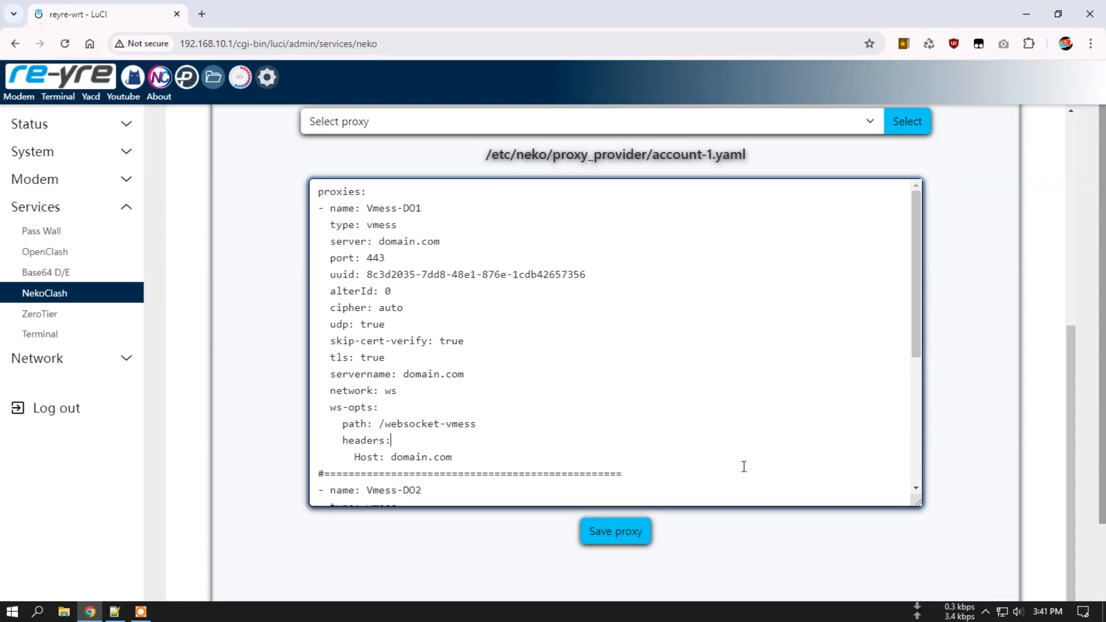
drag(465, 459, 293, 216)
click(293, 216)
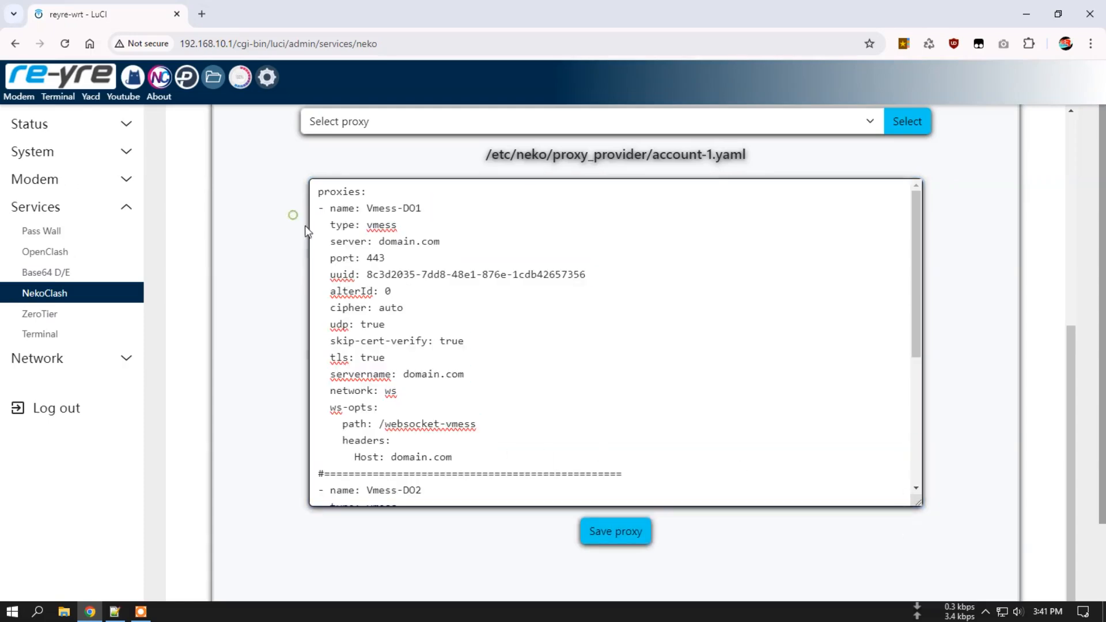
drag(352, 321, 294, 224)
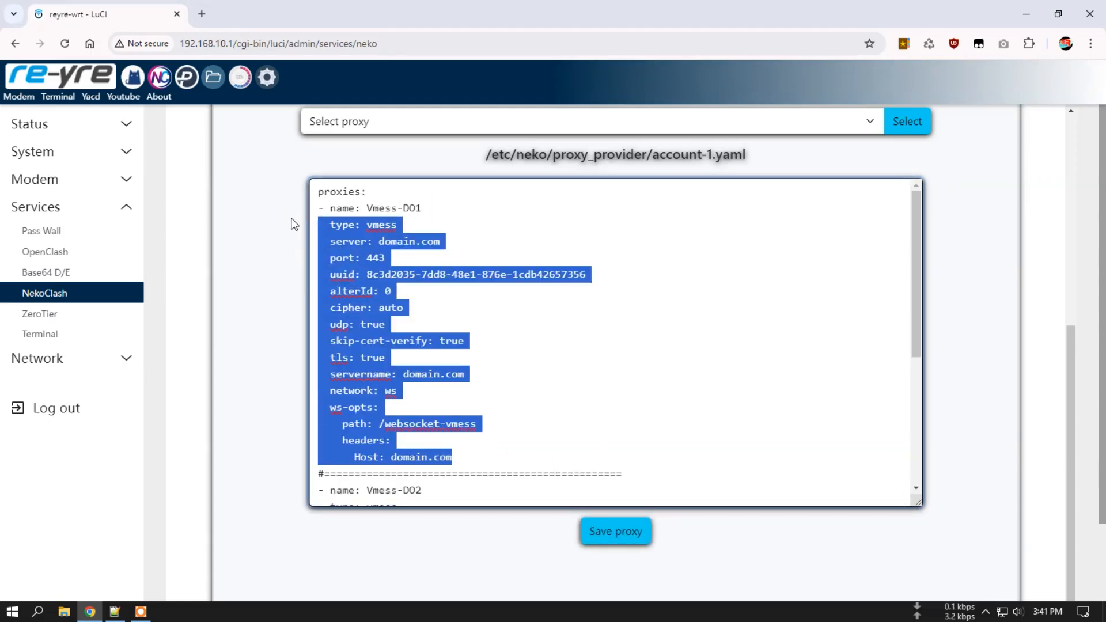
right_click(351, 234)
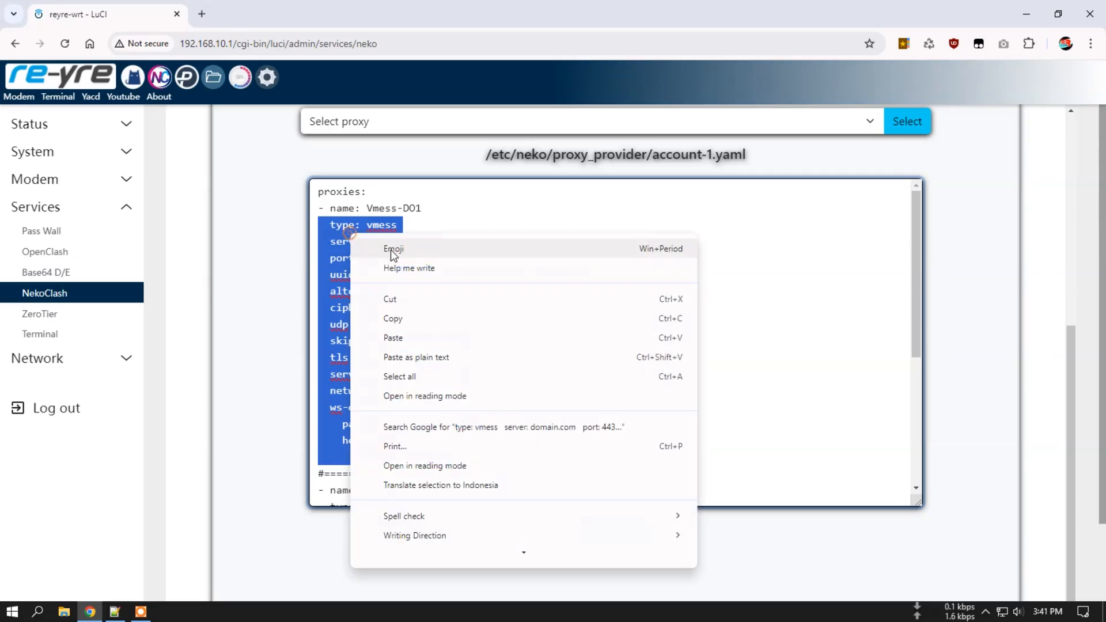
click(394, 338)
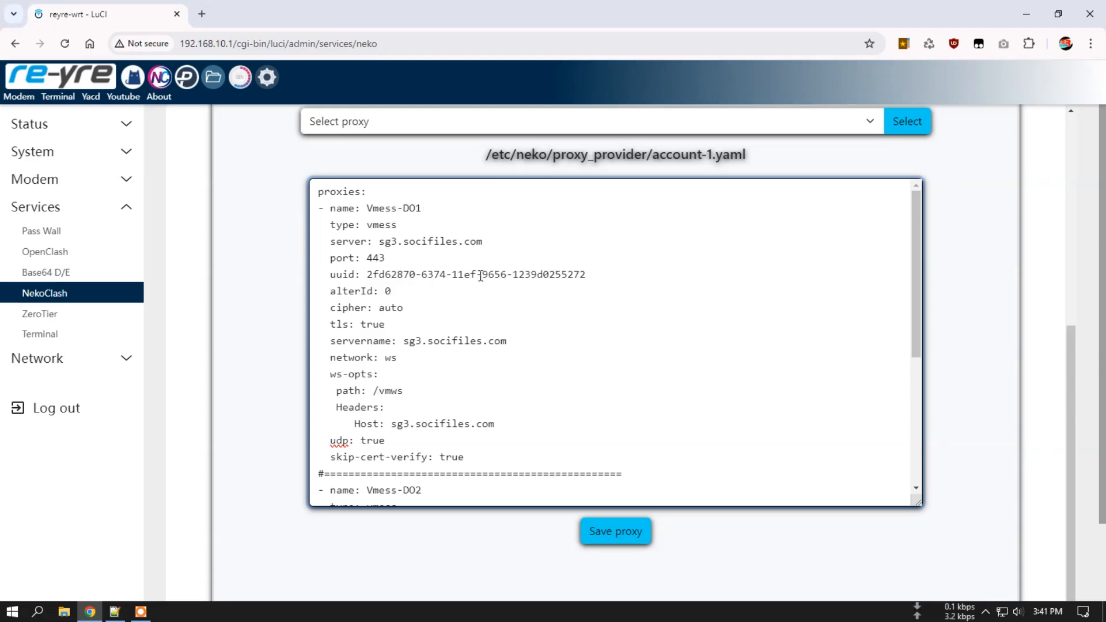
Paste the same settings over the Vmess-DO2 placeholder and save the account-1.yaml proxy file.
scroll(470, 275, down, 4)
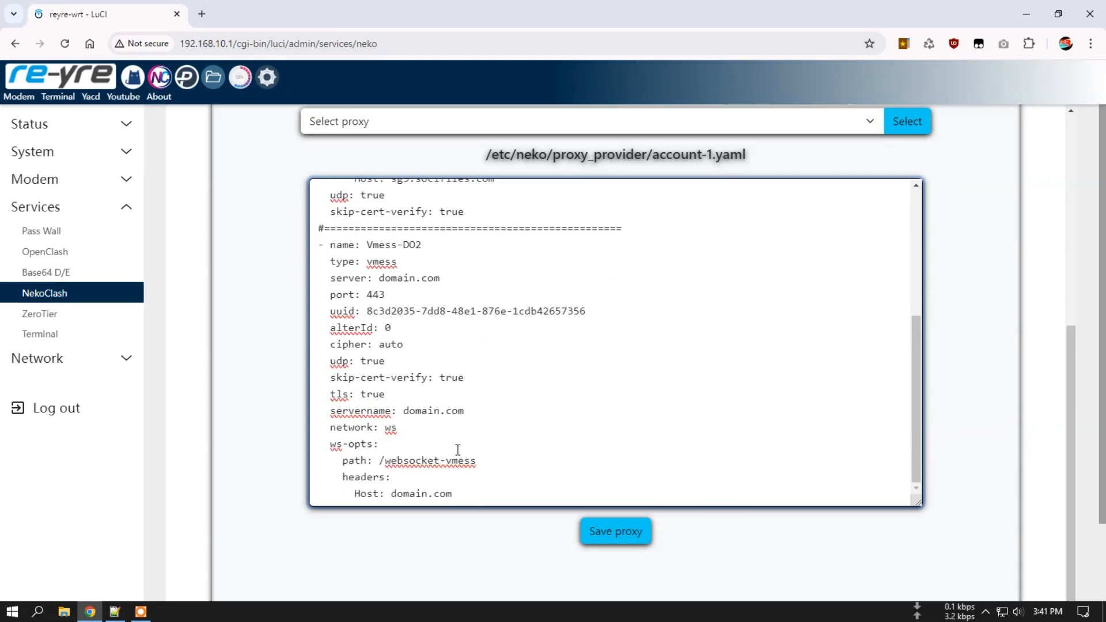
drag(456, 493, 303, 265)
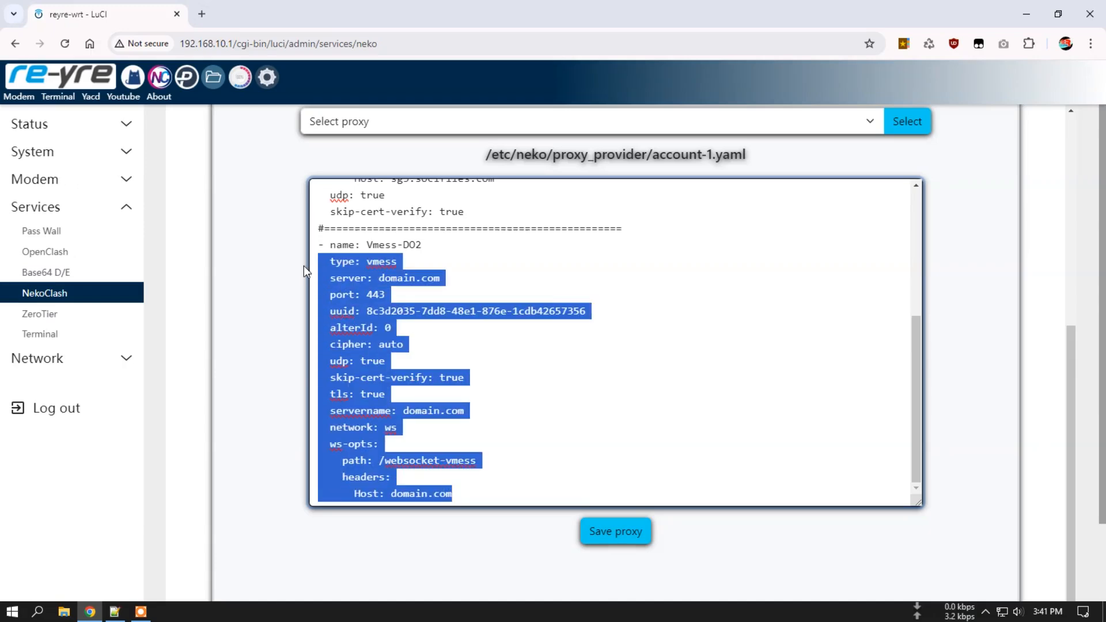
right_click(333, 275)
click(391, 379)
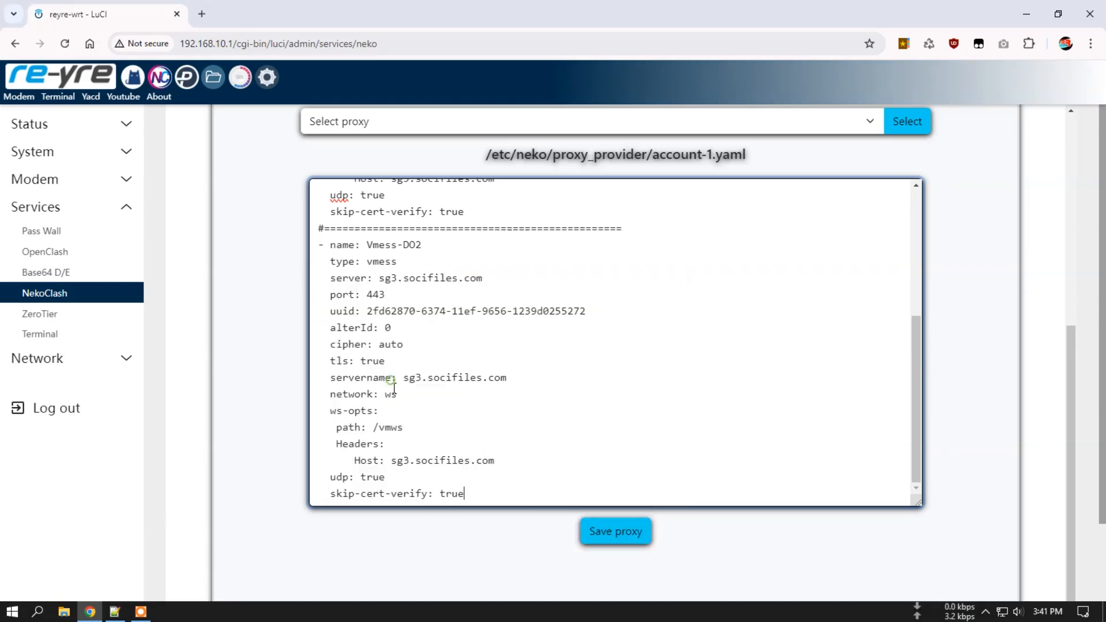
click(614, 533)
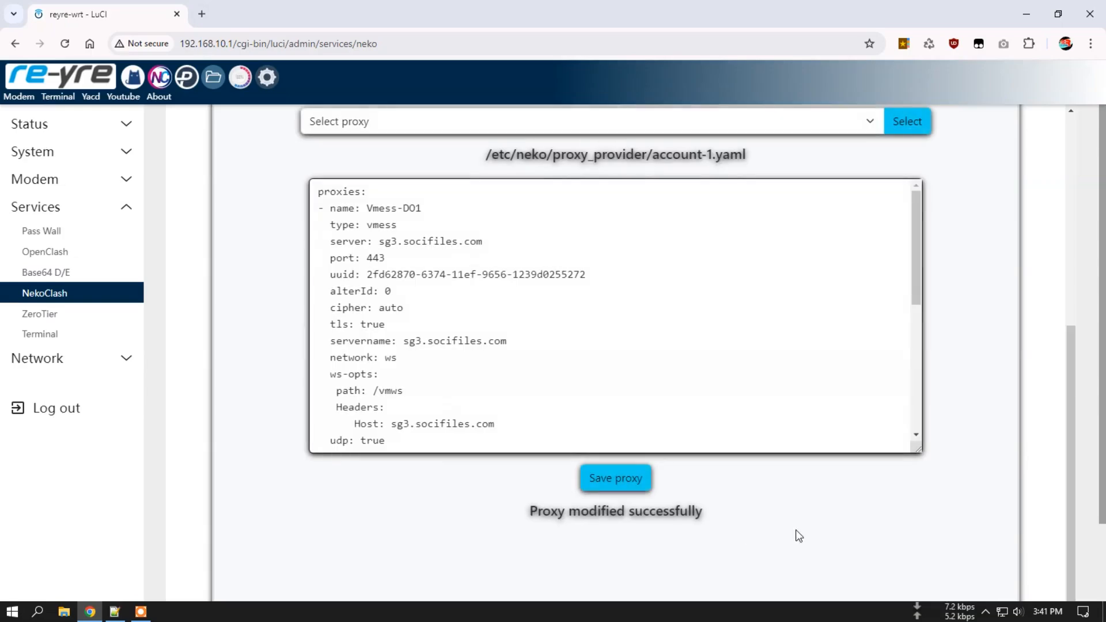
scroll(818, 484, up, 5)
scroll(720, 392, down, 3)
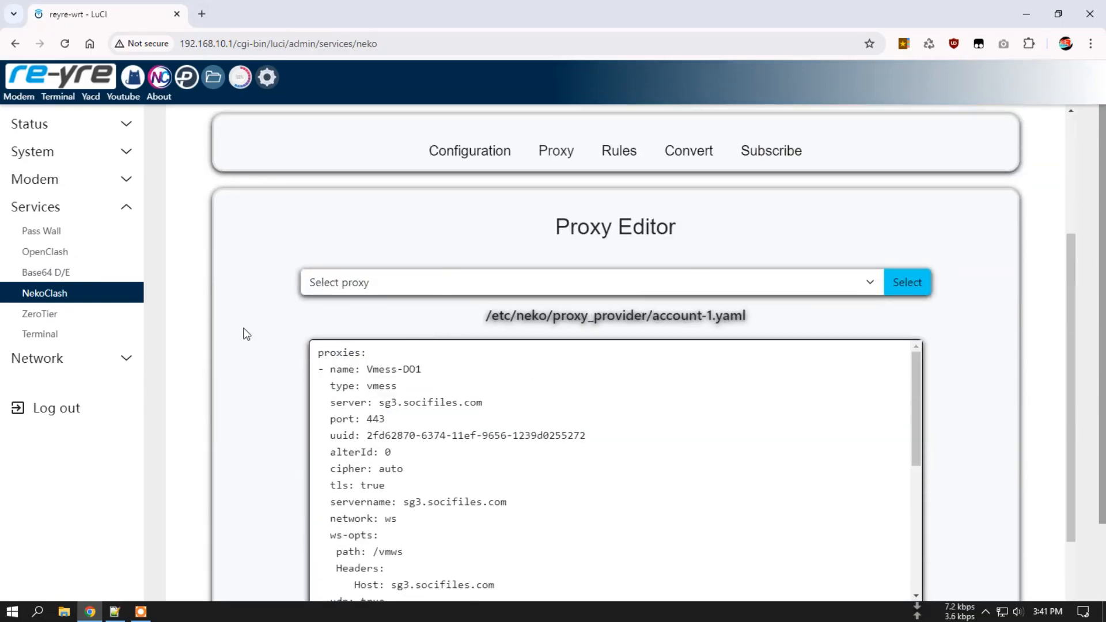
Enable Mihomo from NekoClash Home, then open the Meta panel Overview.
scroll(254, 337, up, 3)
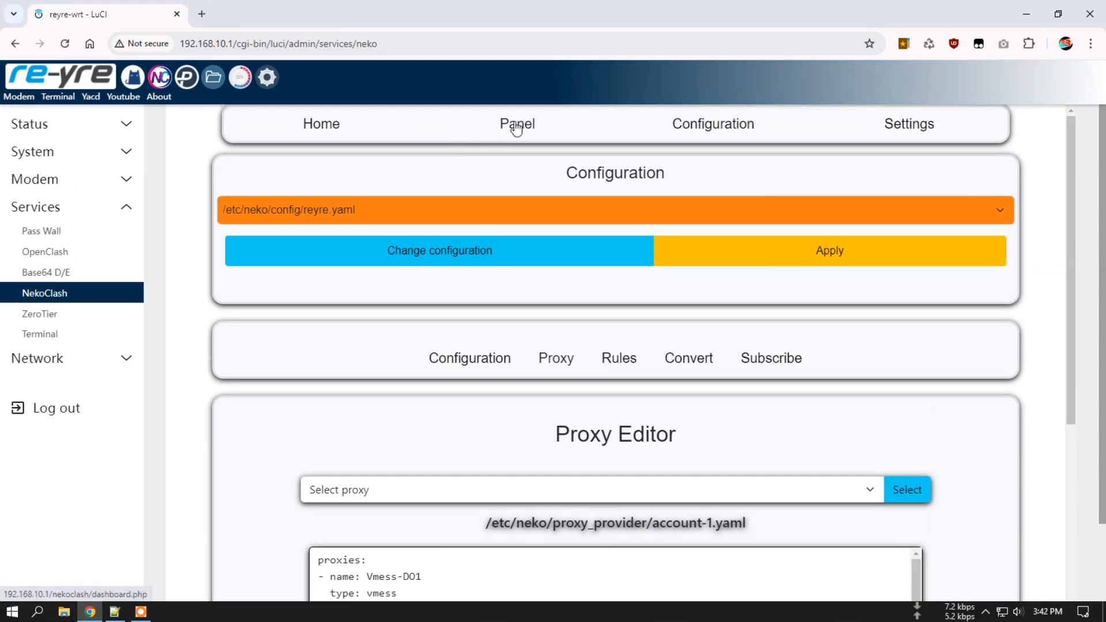
click(323, 130)
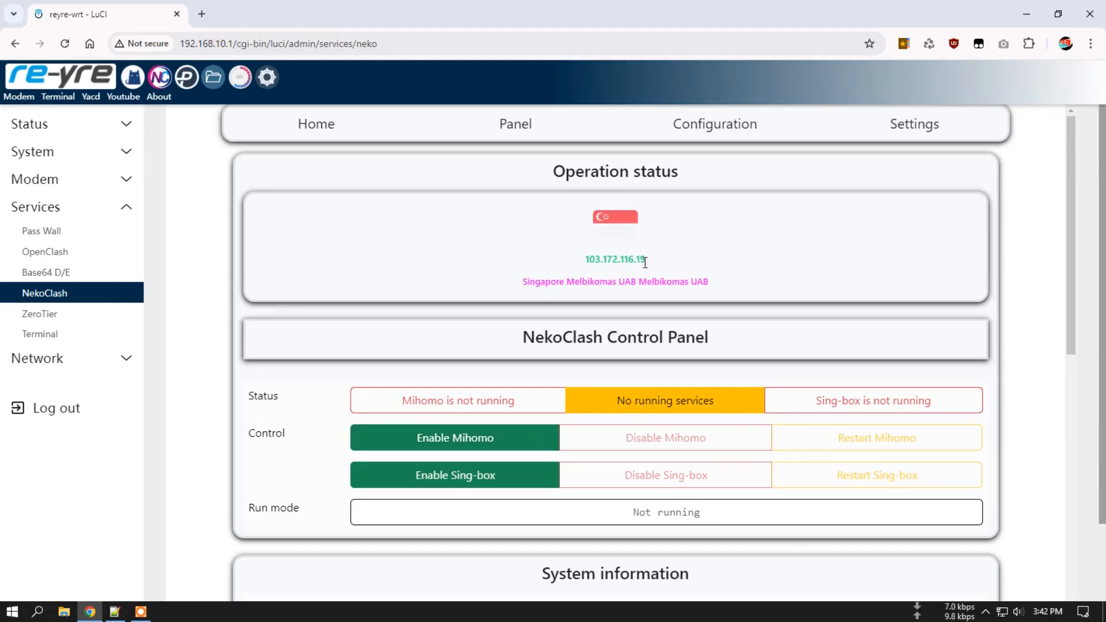
click(476, 441)
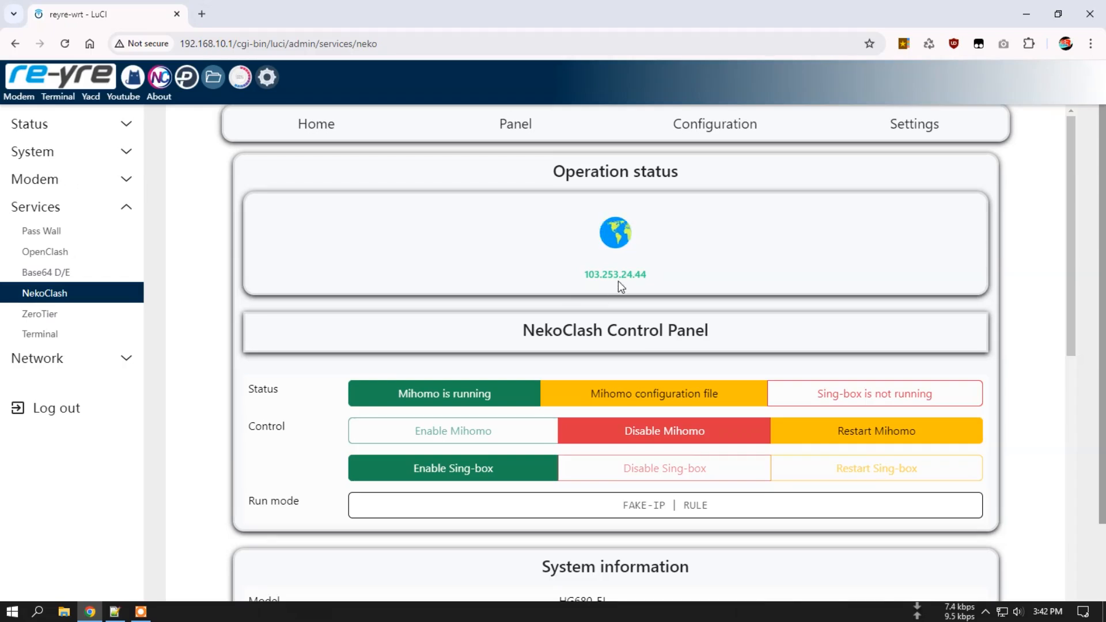
click(517, 127)
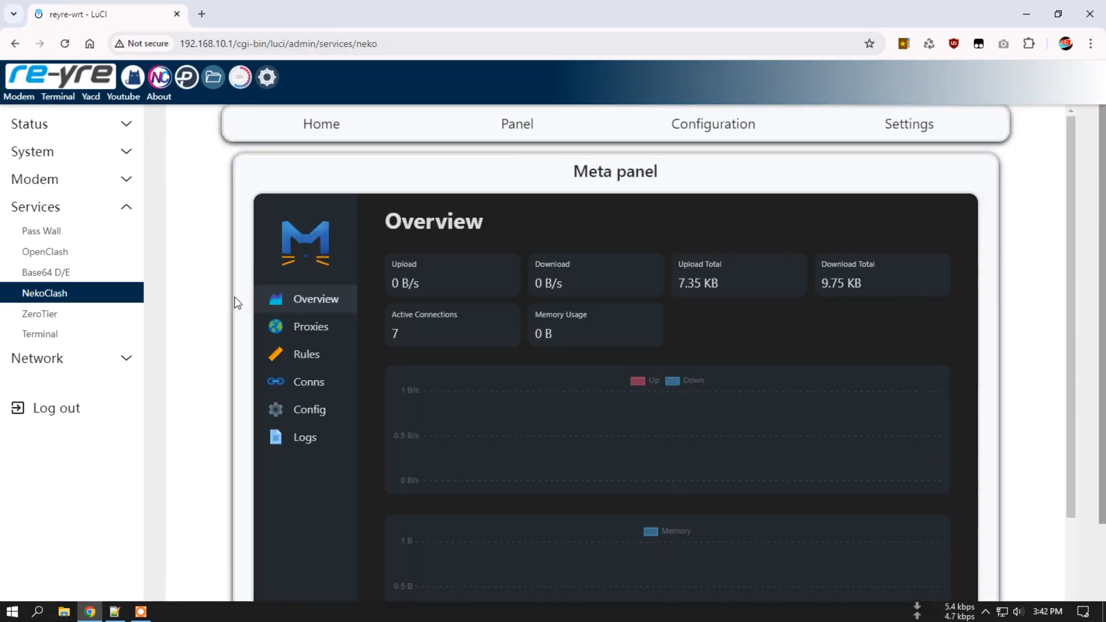
Set the GLOBAL proxy group to Account-1 (135 ms) and open a new browser tab.
click(319, 332)
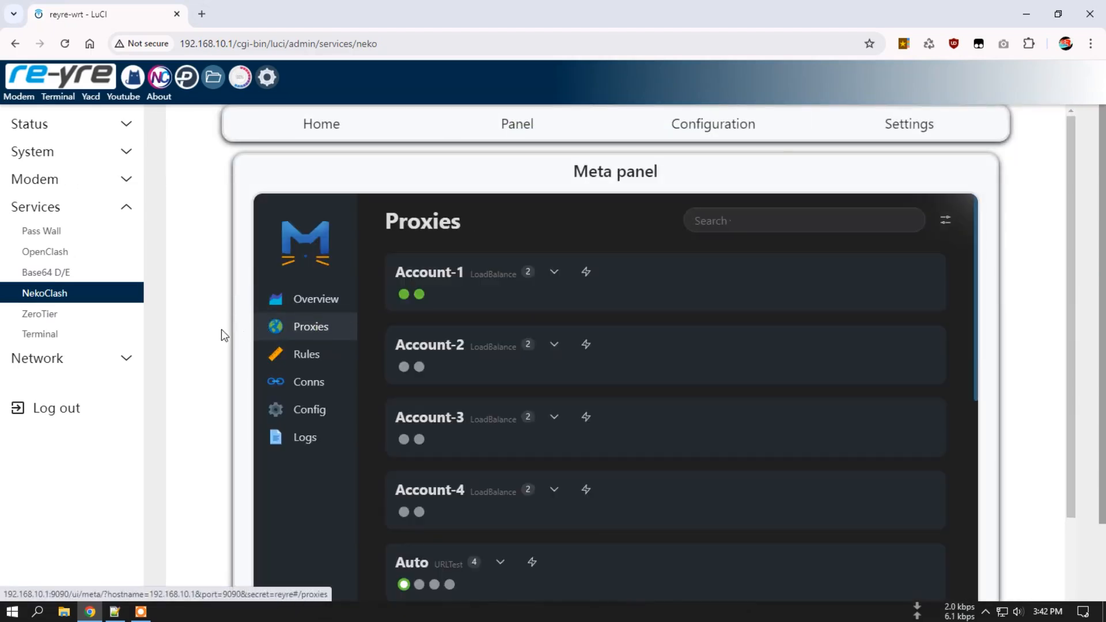
scroll(222, 328, down, 1)
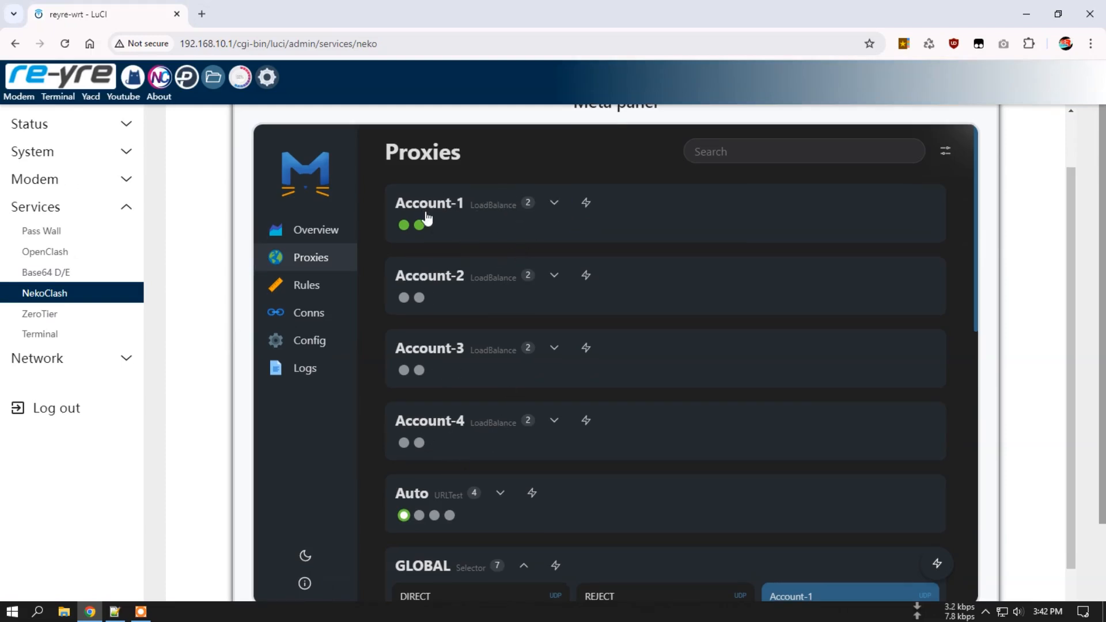
scroll(428, 442, down, 4)
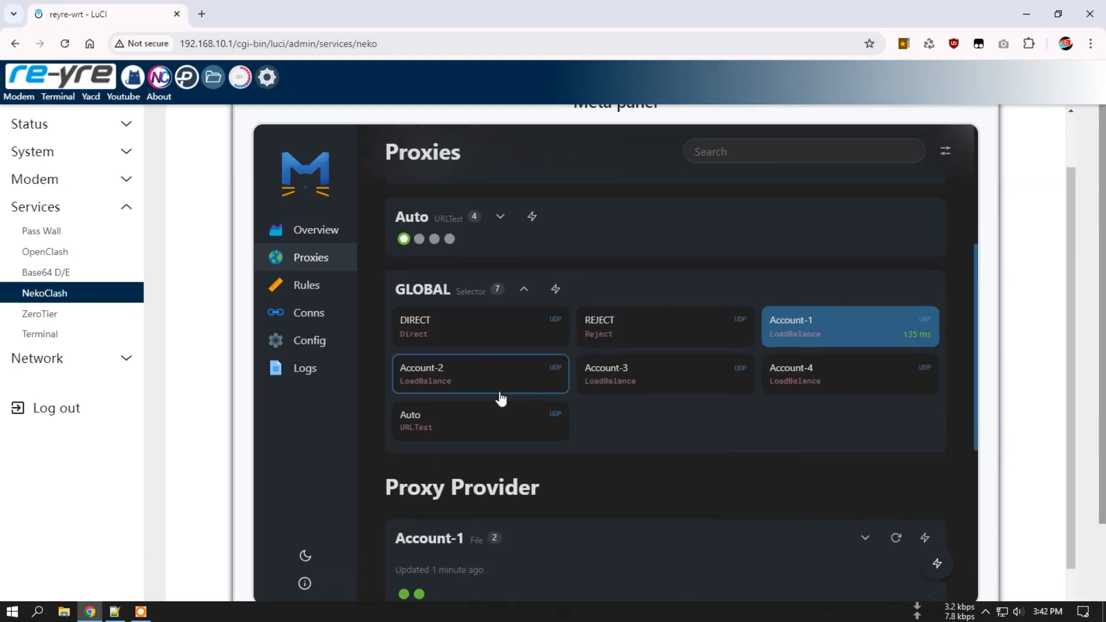
click(819, 330)
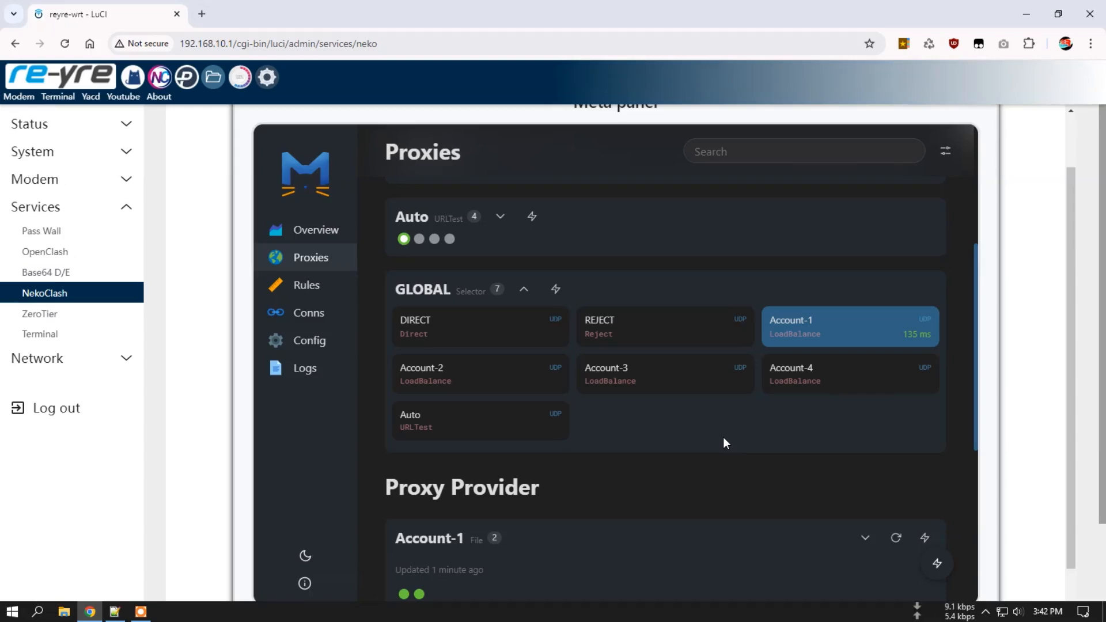
scroll(692, 442, down, 4)
scroll(692, 441, up, 5)
click(211, 17)
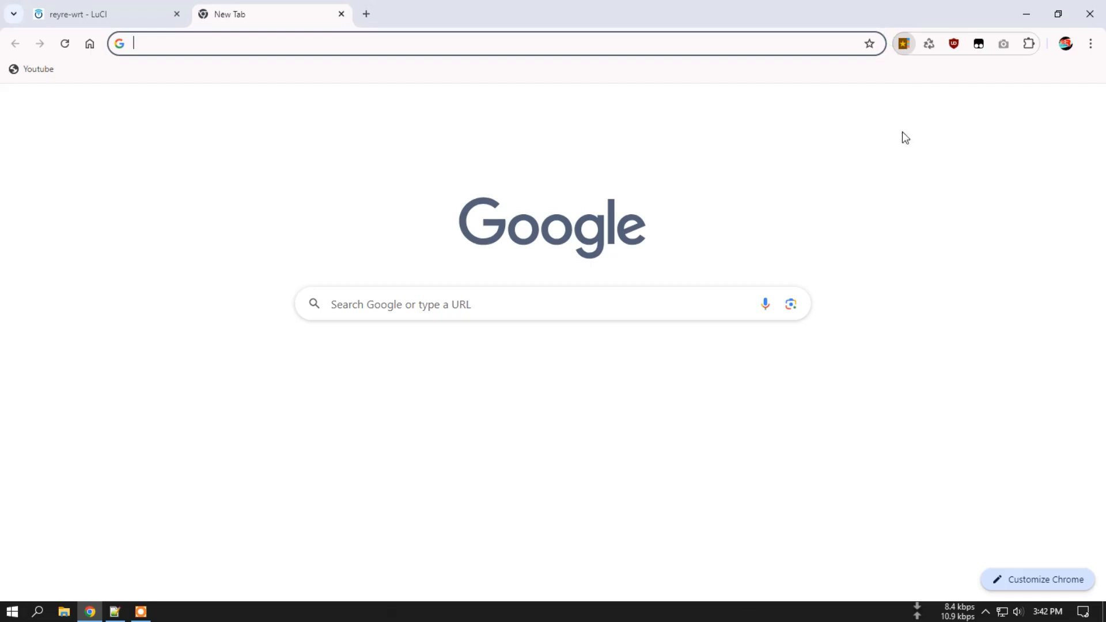
click(904, 43)
click(781, 153)
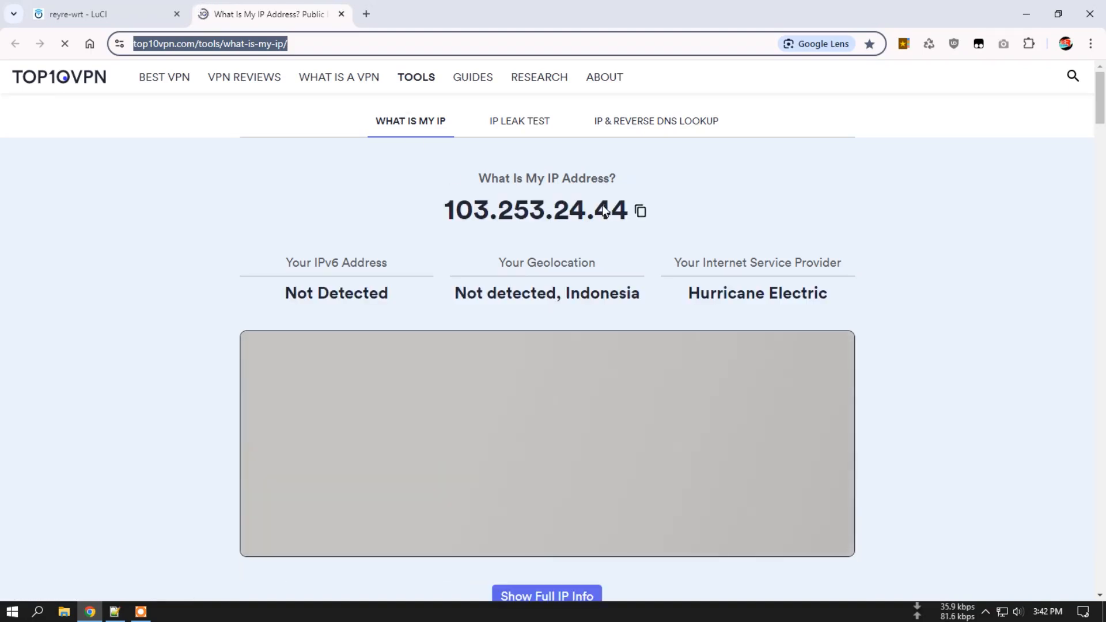
click(341, 14)
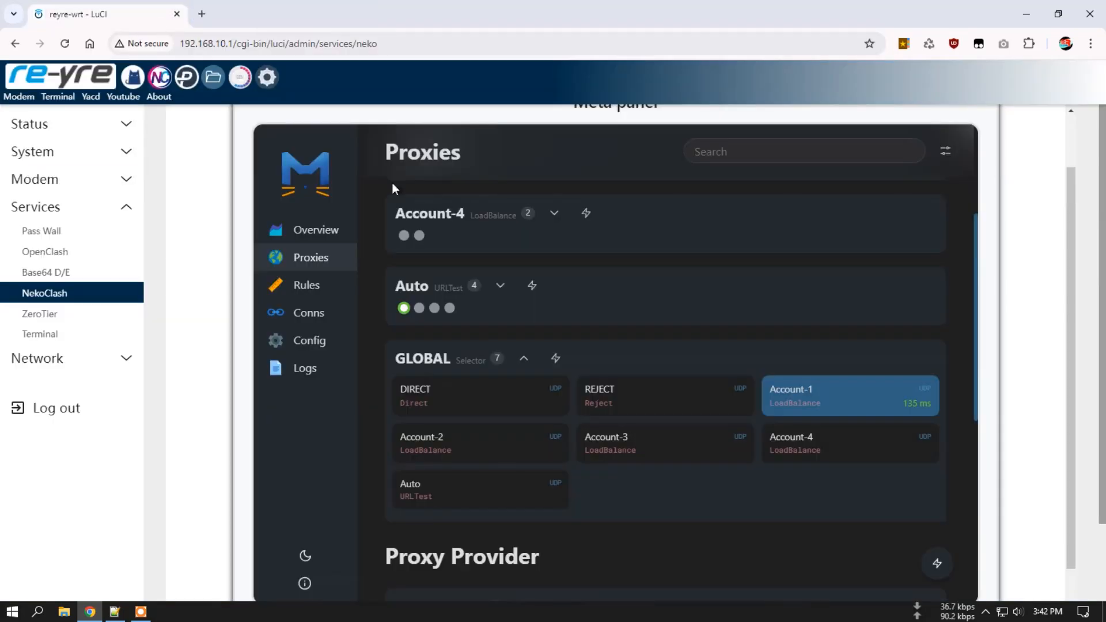
Go from Home to Panel to Configuration, showing HTTP 7895, Redir 7892, Mixed 7893 and RULE mode.
scroll(1008, 286, up, 1)
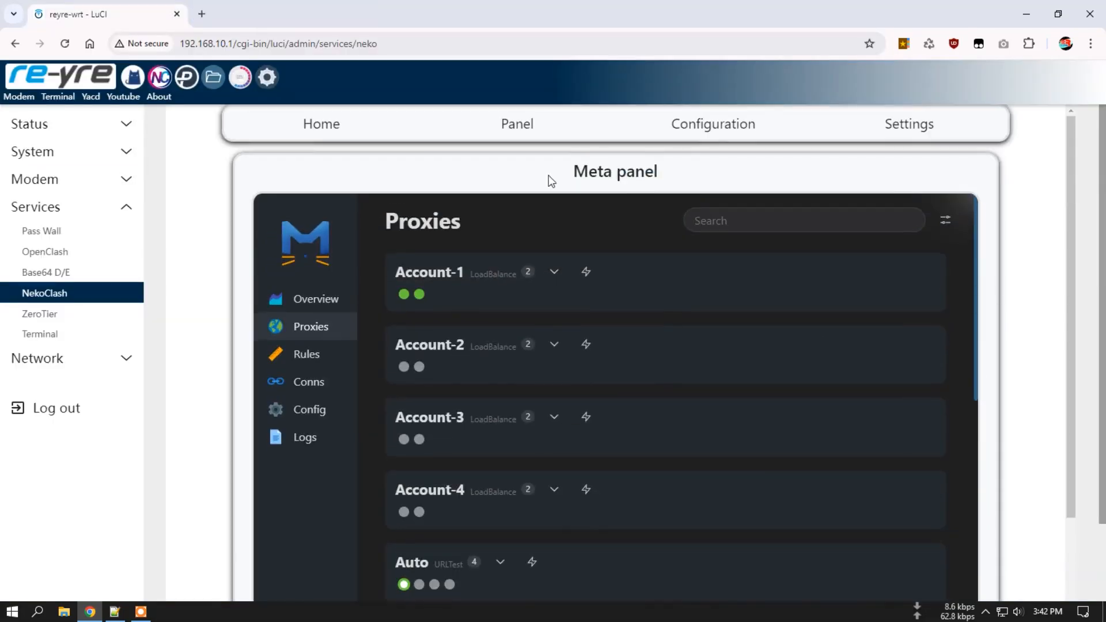
click(335, 123)
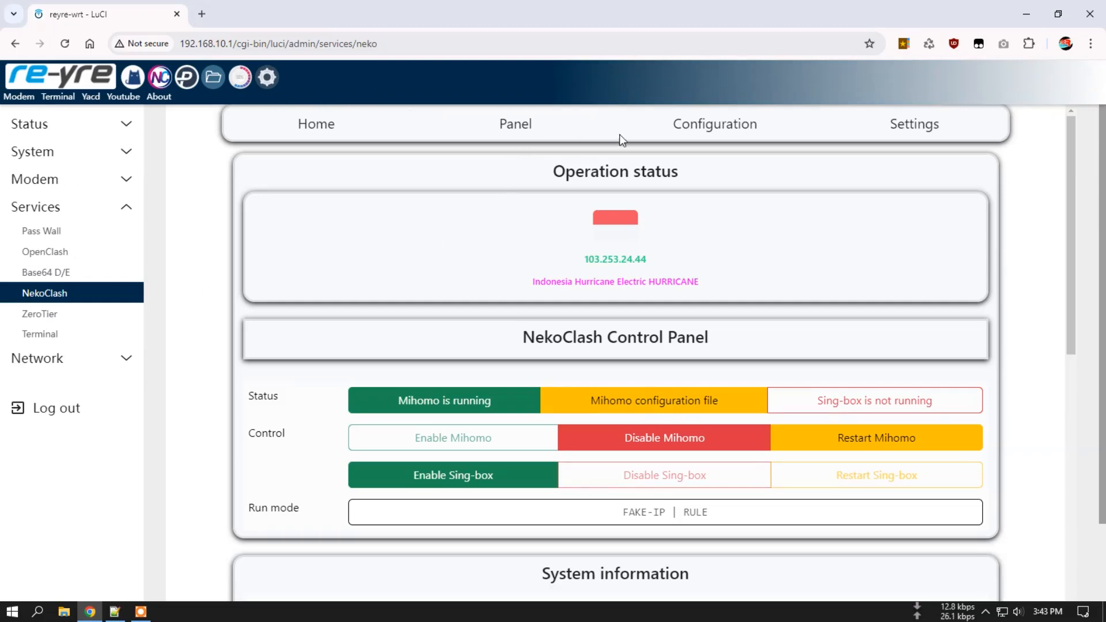
click(523, 127)
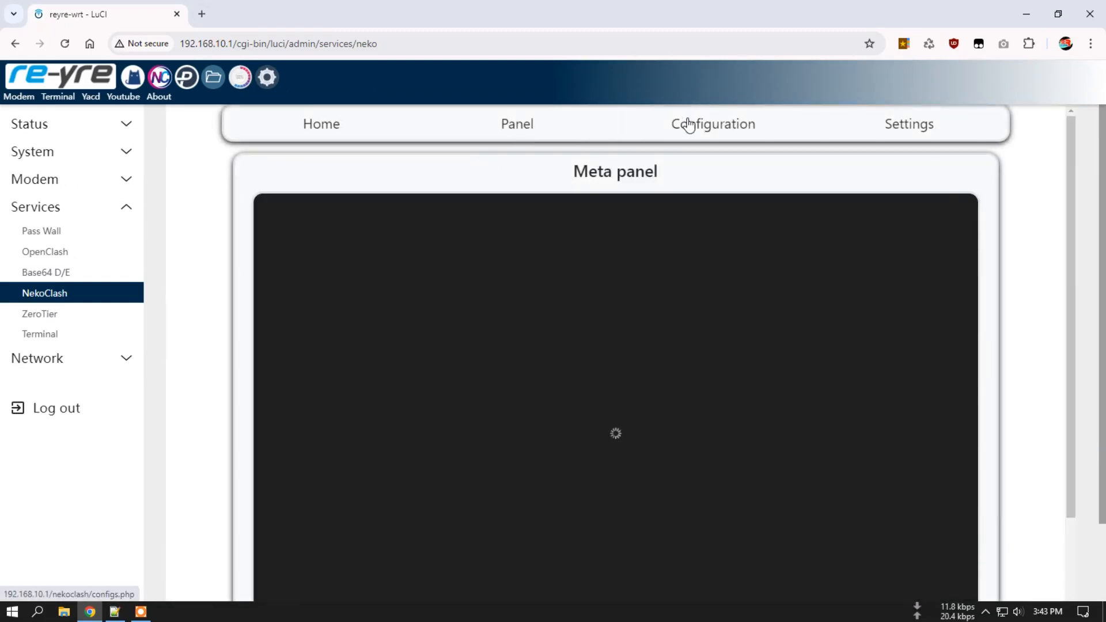
click(687, 124)
Scroll the config to the RULE-SET,Streaming line and change its account to Account-1.
scroll(192, 369, down, 3)
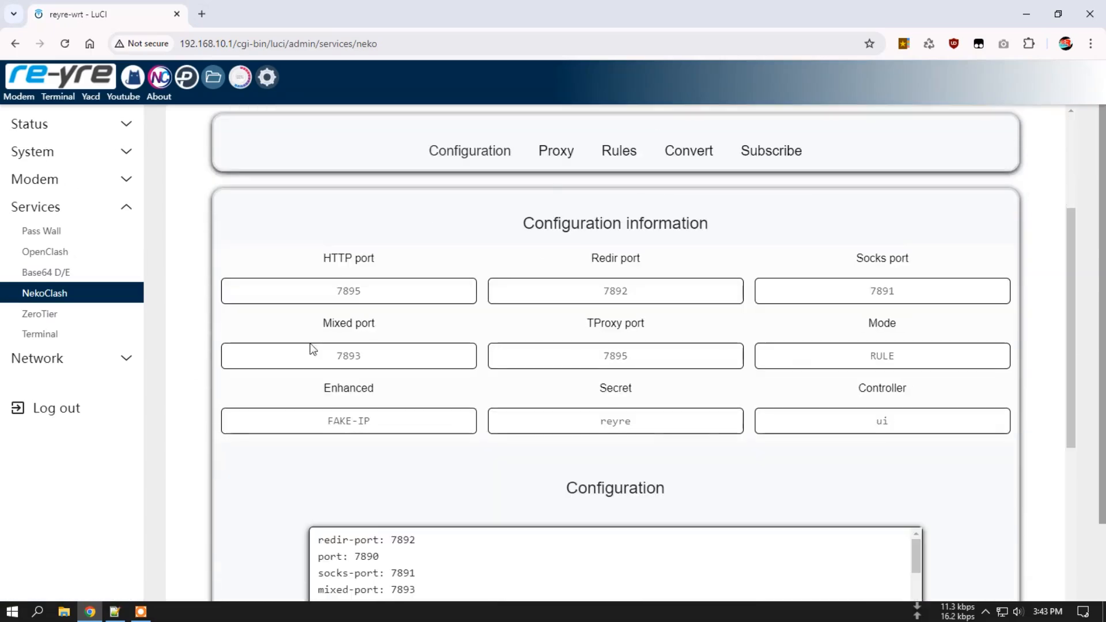
scroll(198, 326, down, 6)
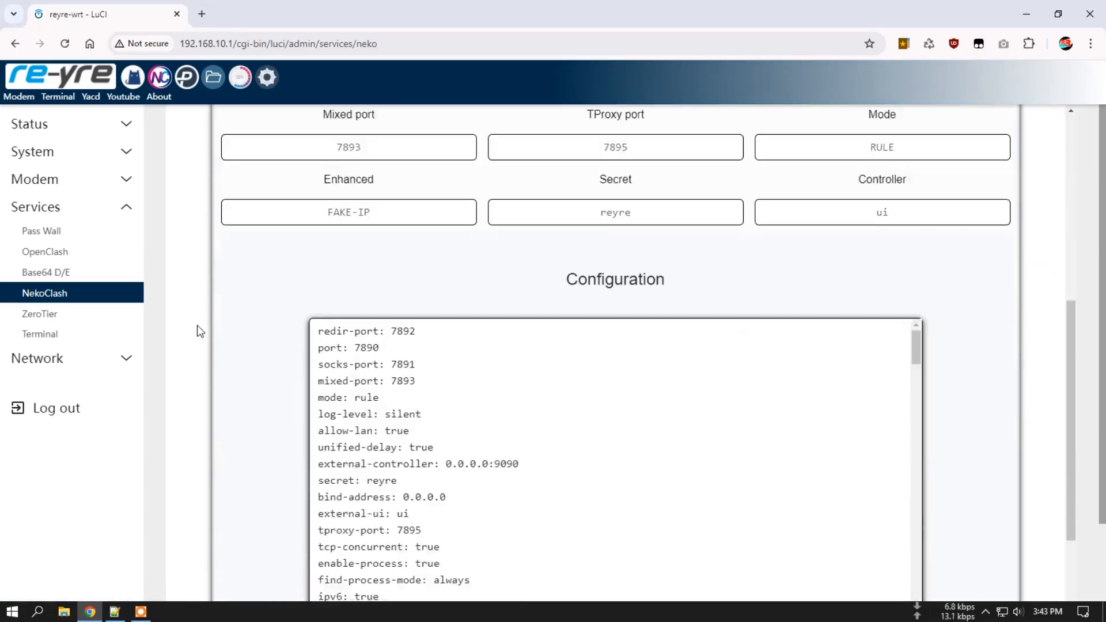
scroll(466, 311, down, 8)
scroll(466, 311, down, 20)
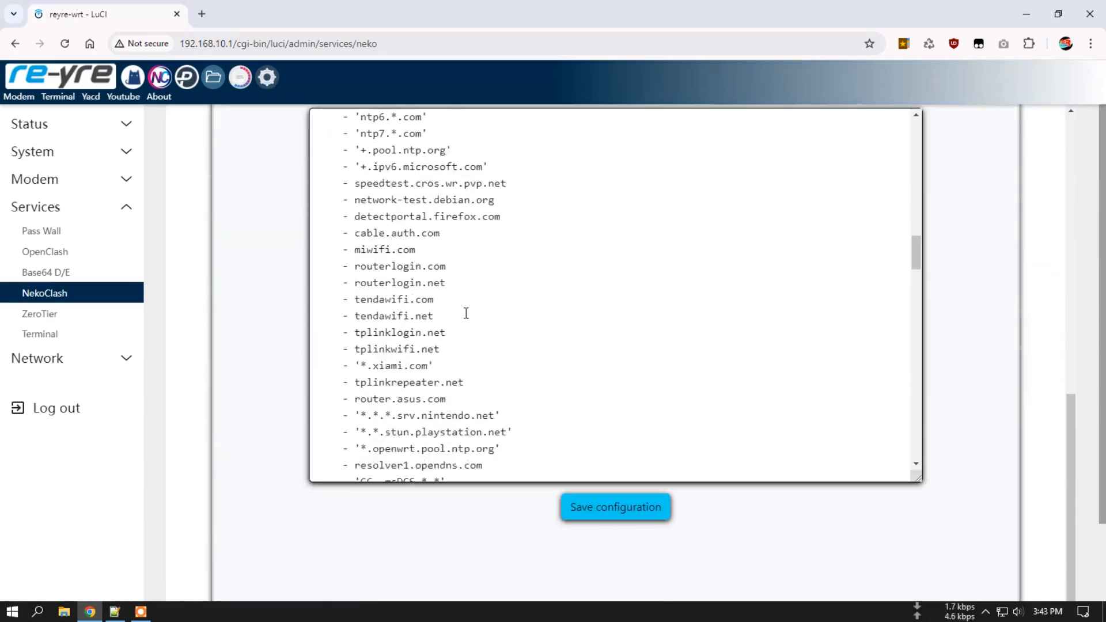
scroll(467, 320, down, 15)
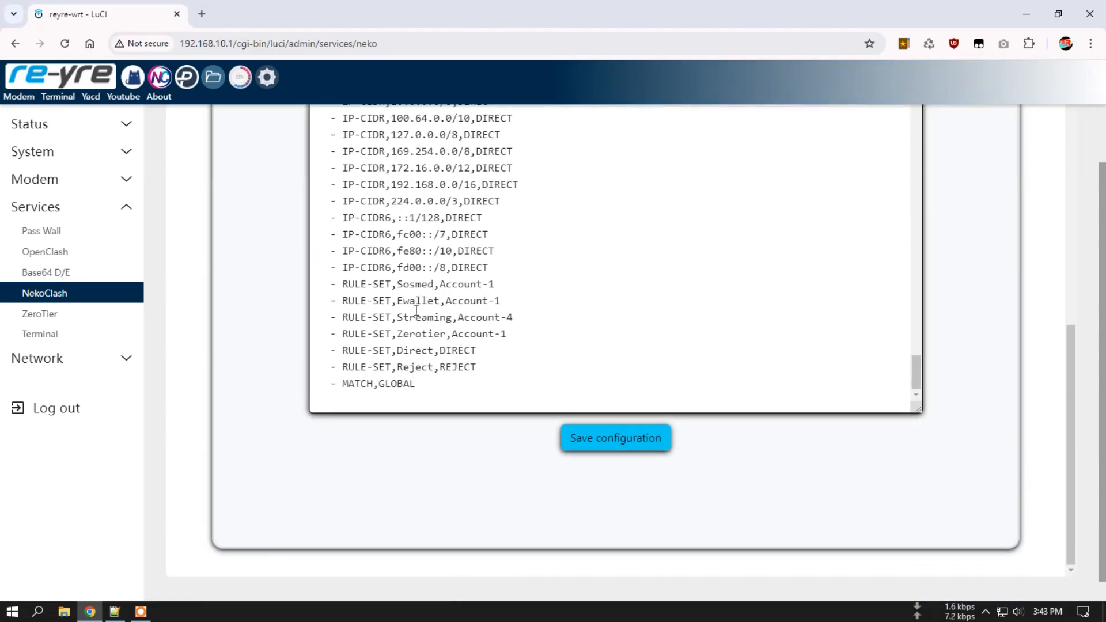
double_click(415, 315)
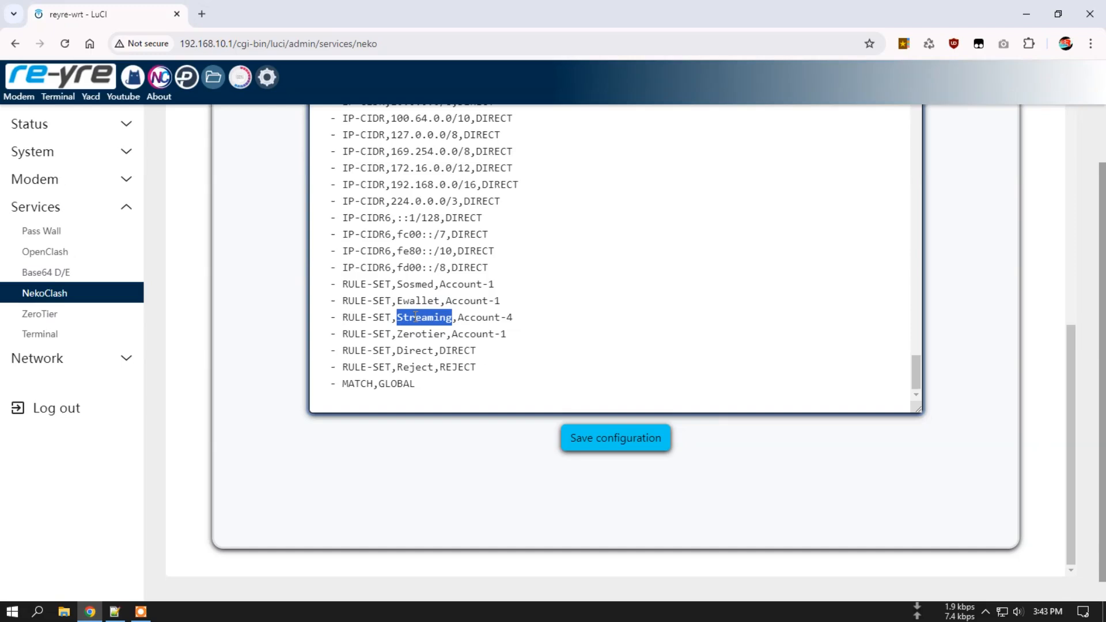
click(521, 314)
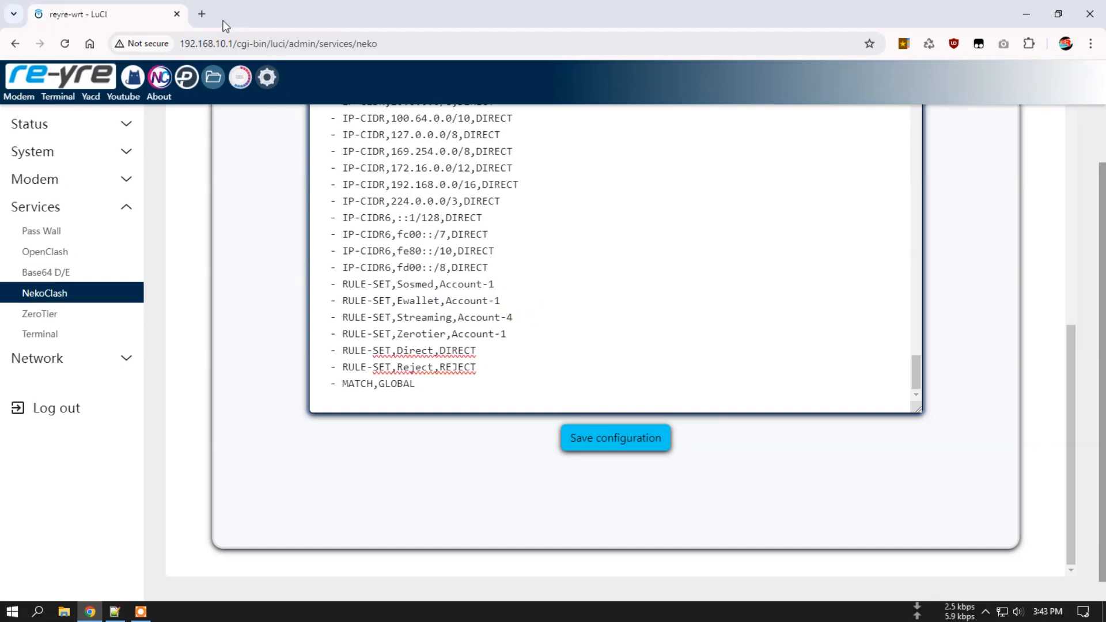
Open YouTube from the bookmarks in a new tab, then close that tab.
click(202, 14)
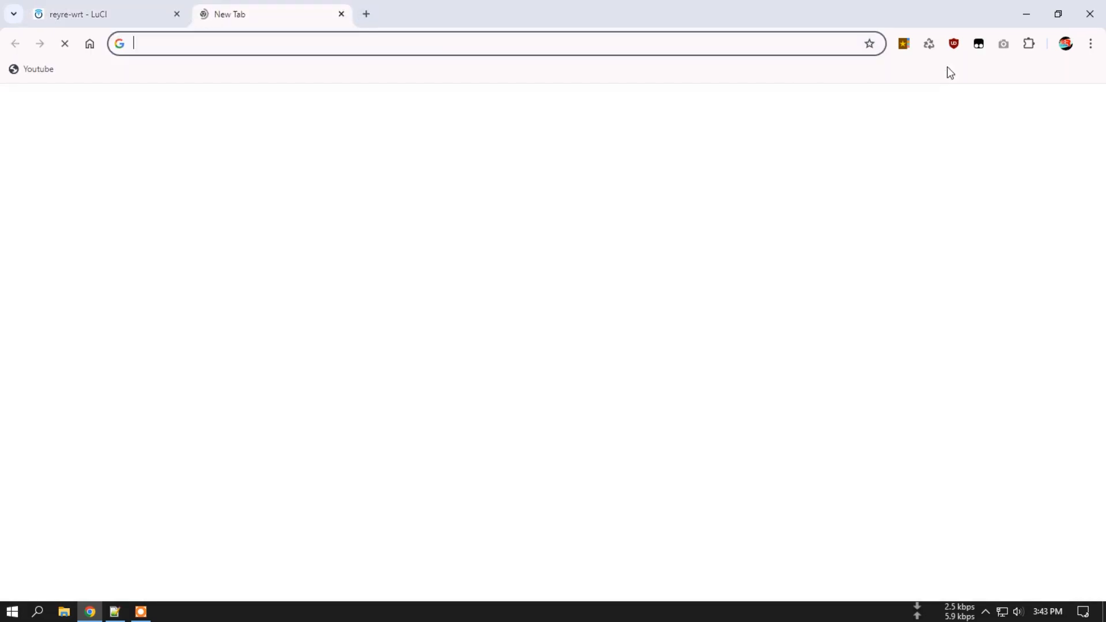
click(904, 45)
click(755, 275)
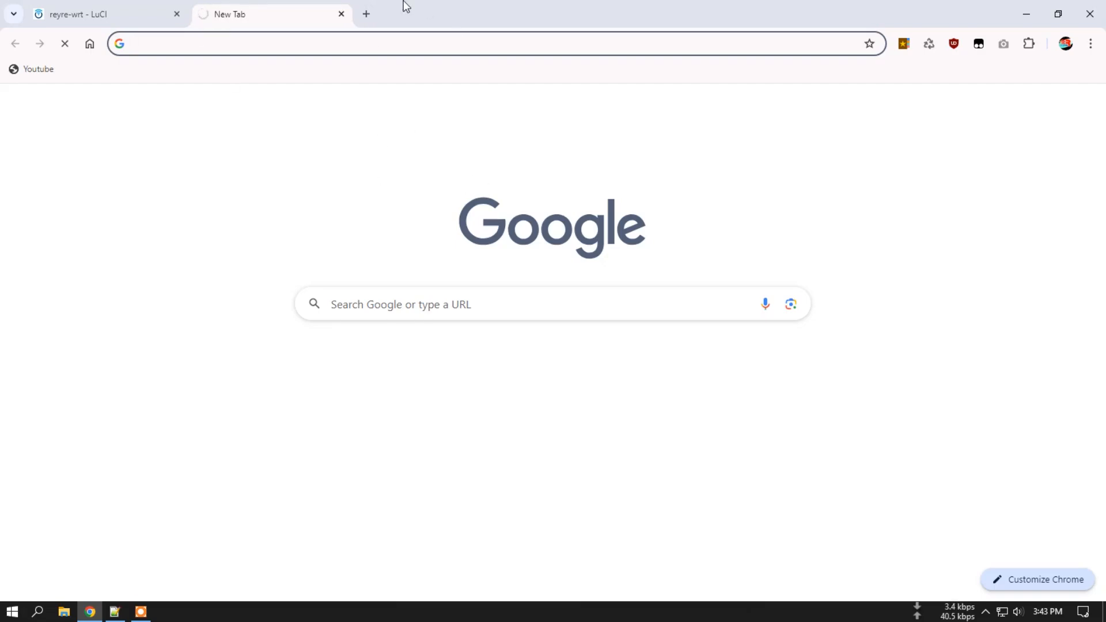
click(344, 14)
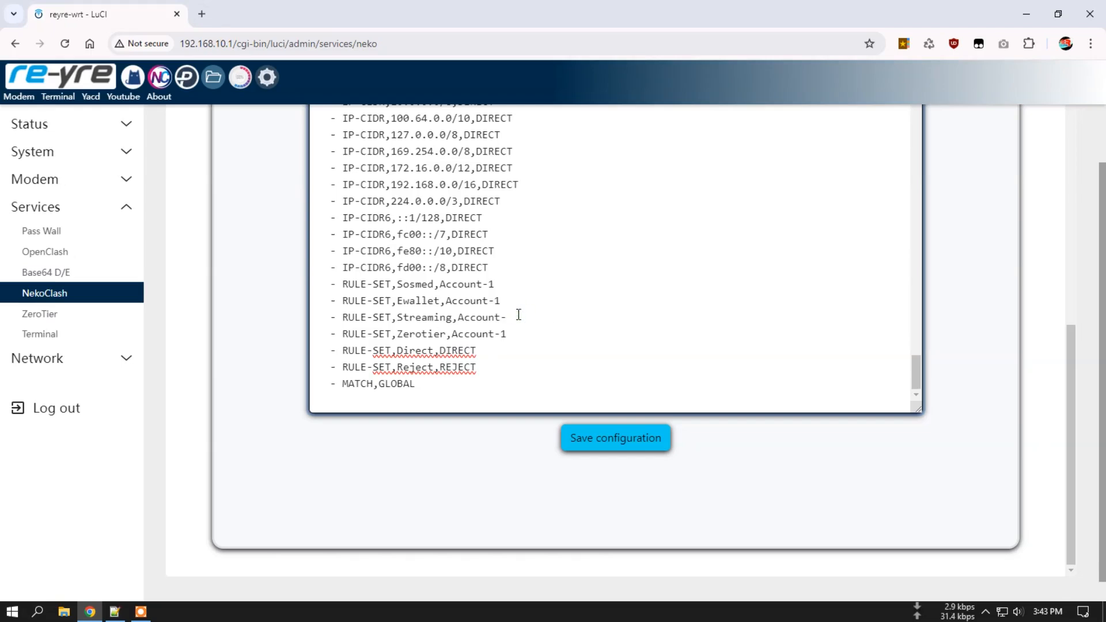
Save the edited configuration.
click(614, 447)
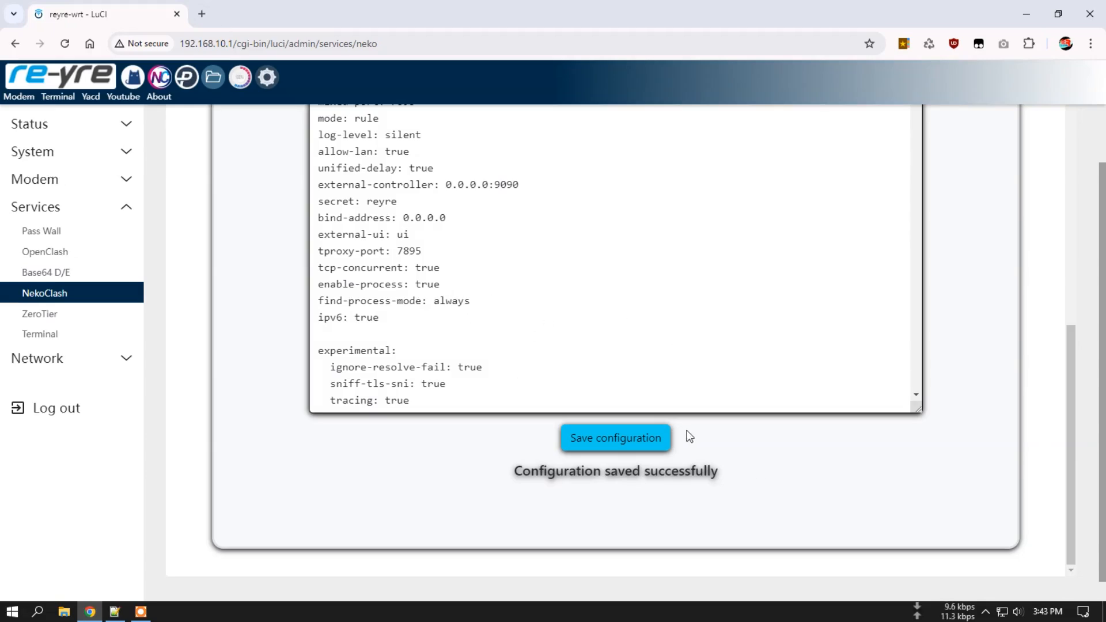
scroll(993, 403, up, 10)
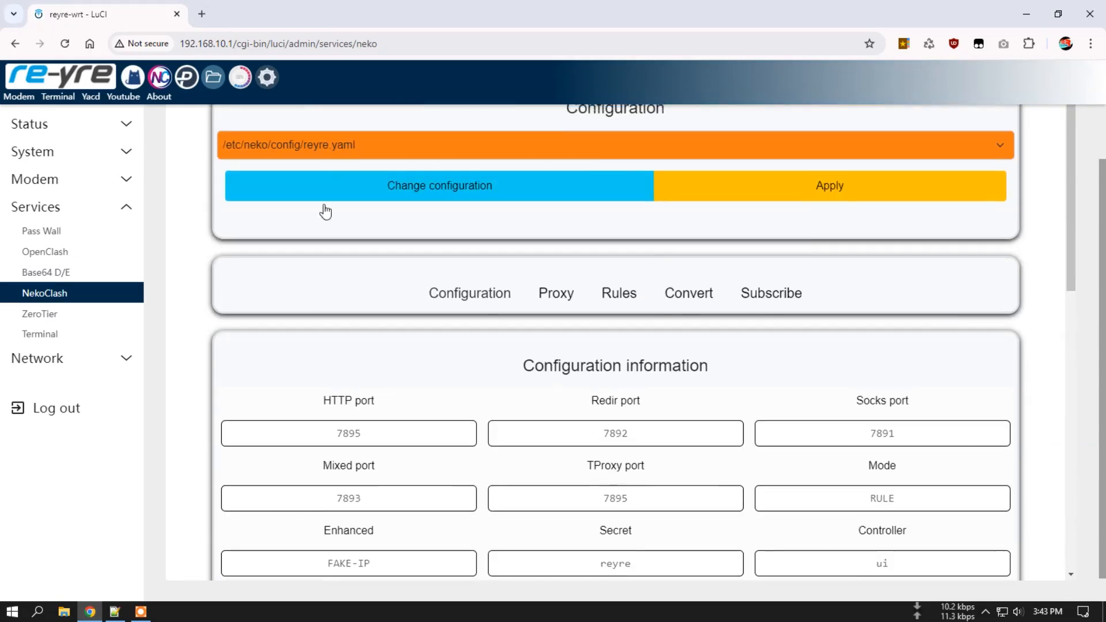
scroll(320, 173, up, 1)
Reload the NekoClash home page to show Mihomo in FAKE-IP | RULE mode with IP 103.253.24.44.
click(318, 137)
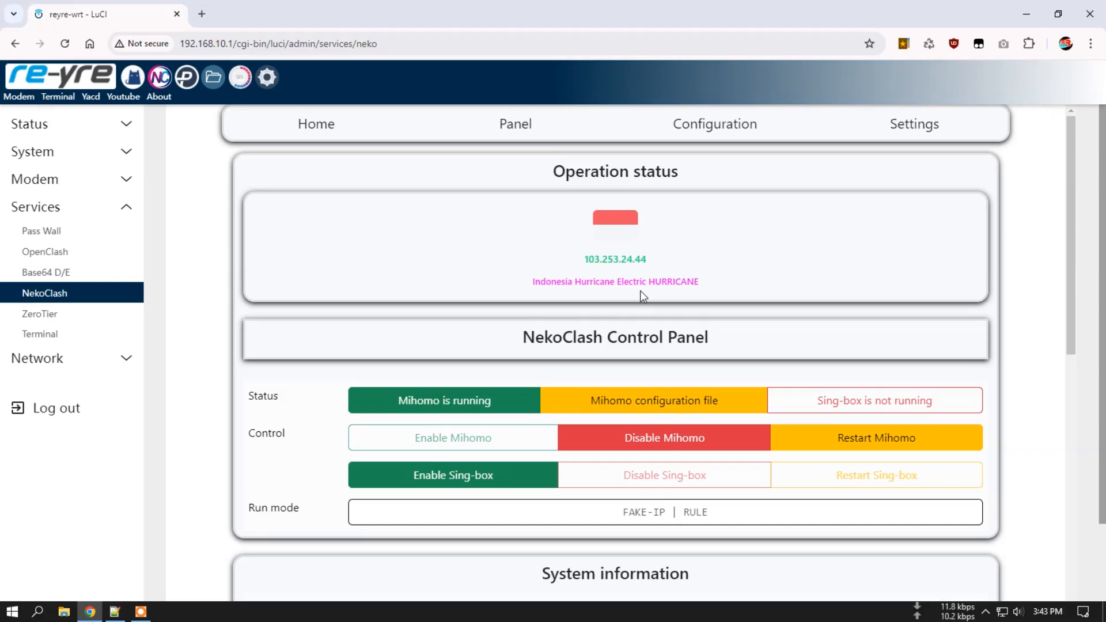
click(49, 296)
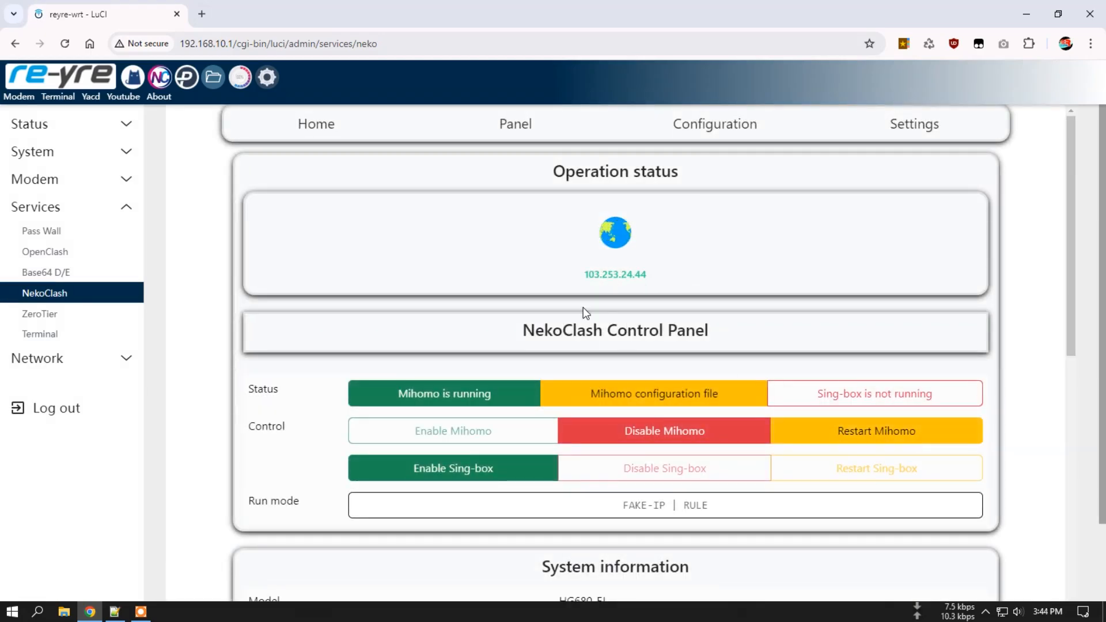
In a new tab, confirm IP 103.253.24.44 (Hurricane Electric, Indonesia), then load YouTube from the bookmarks.
click(202, 15)
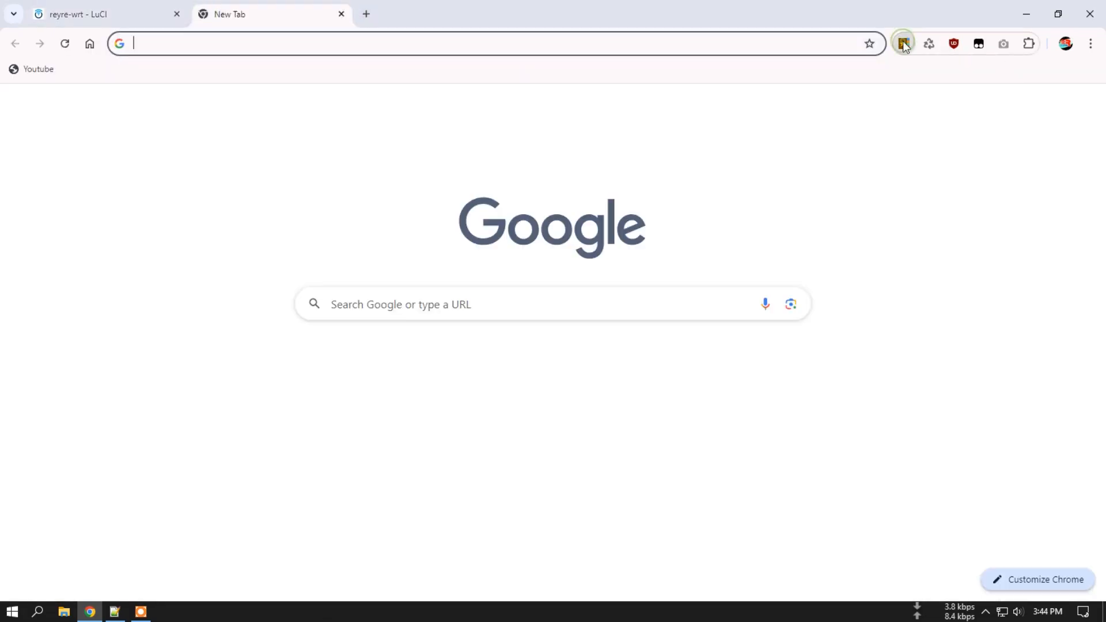
click(905, 45)
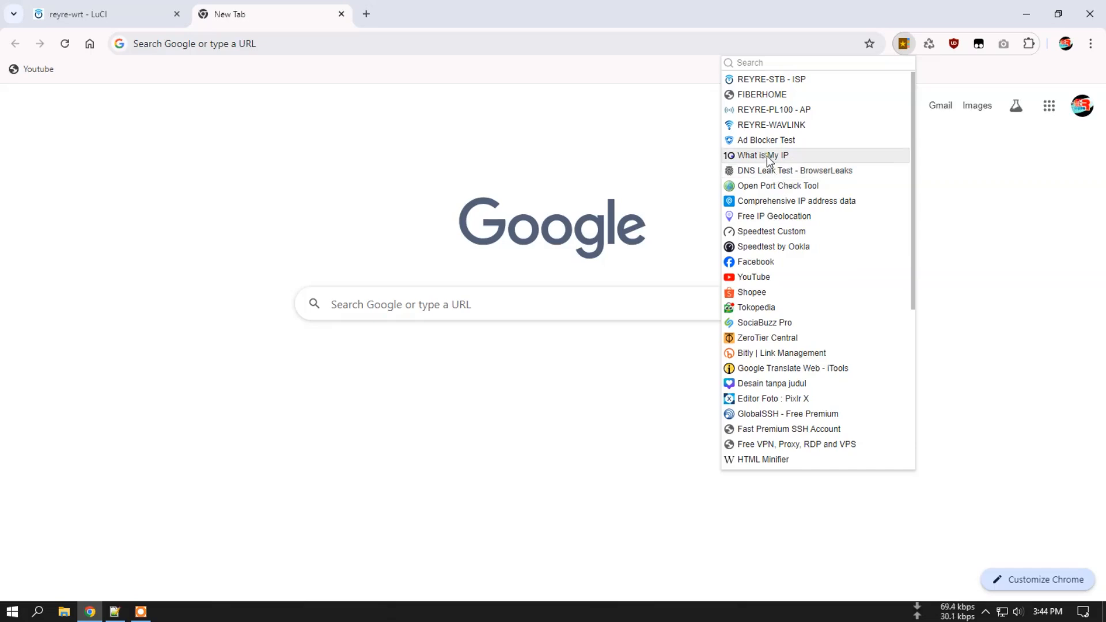
click(766, 155)
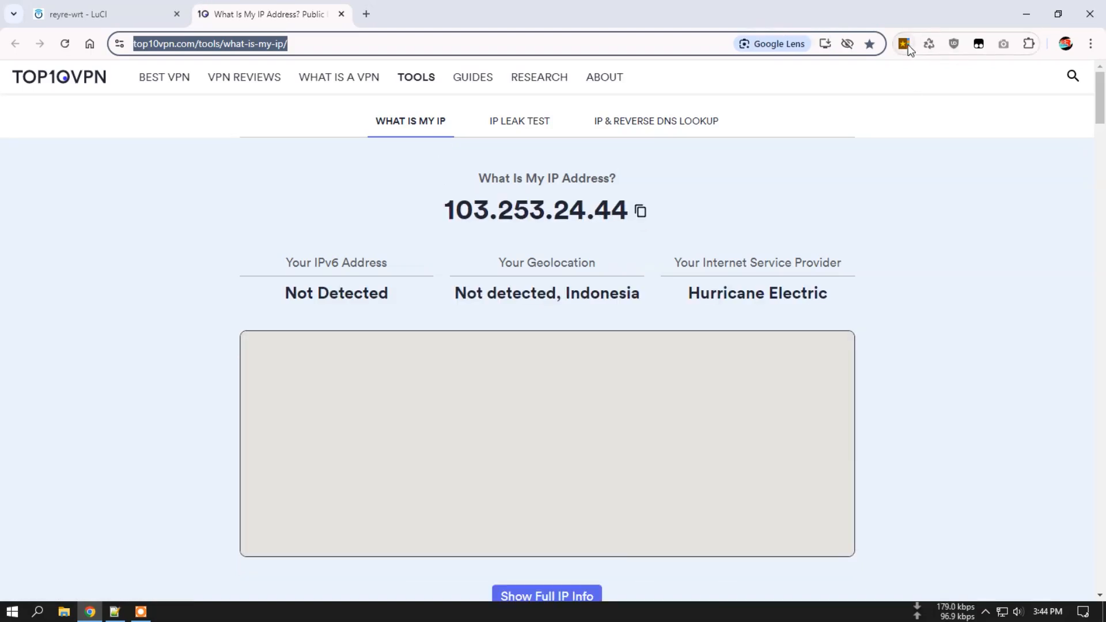
click(908, 44)
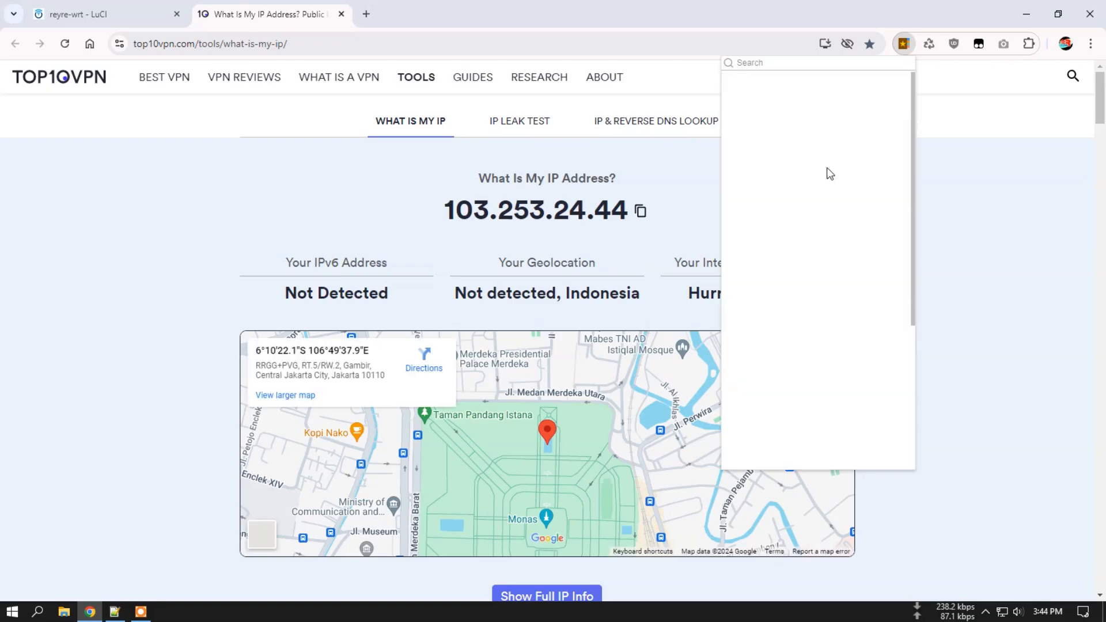
click(773, 277)
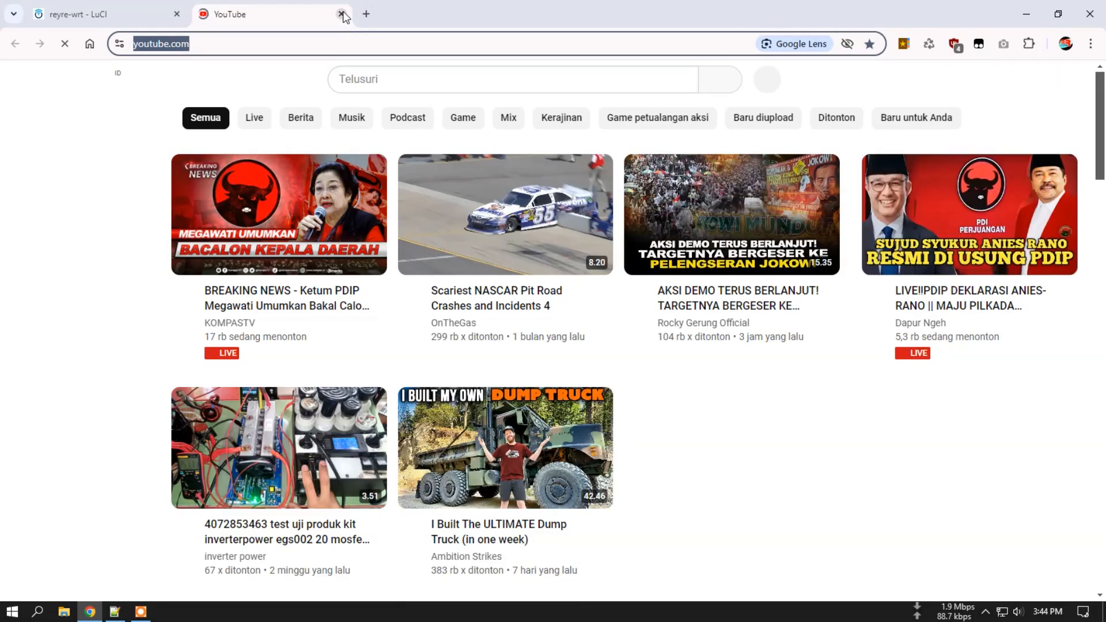
click(342, 14)
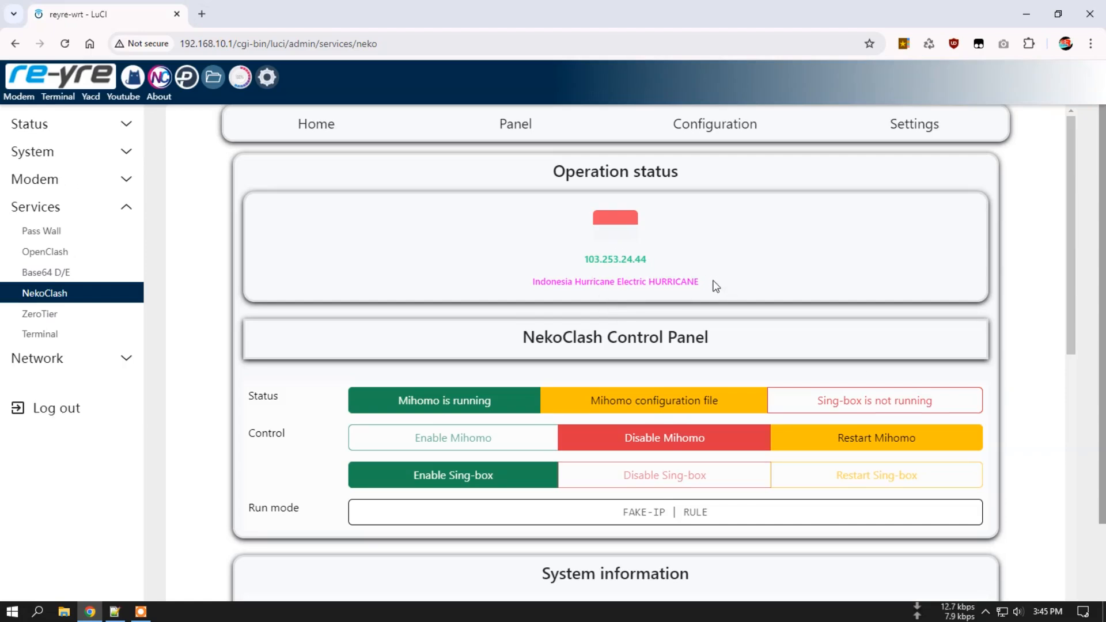
key(F5)
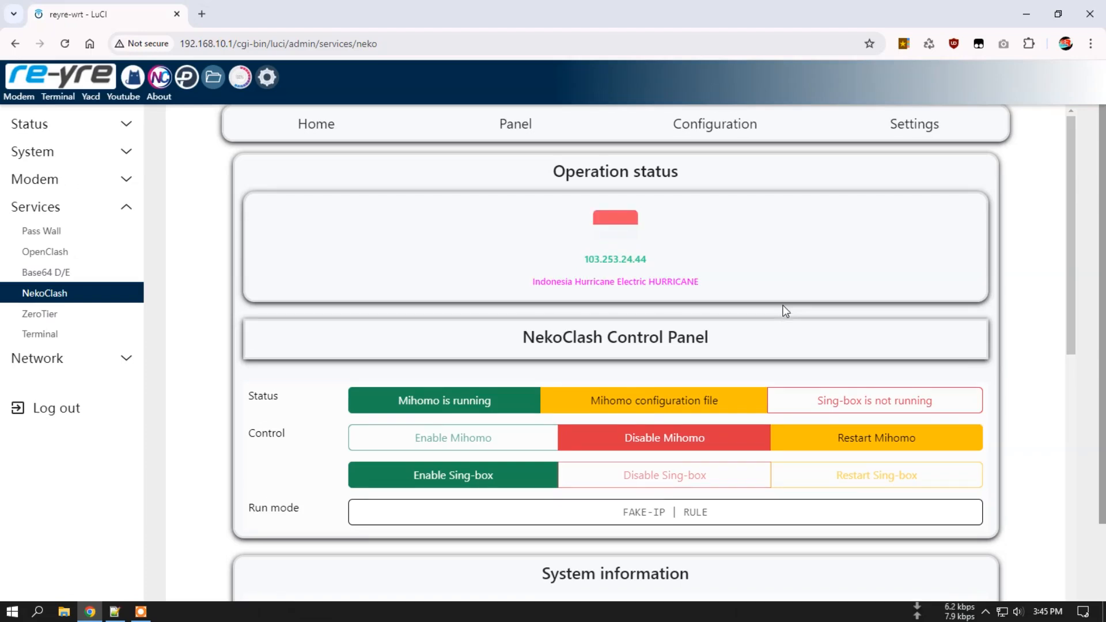
Disable Mihomo, reload the NekoClash status, then enable Mihomo again.
click(661, 447)
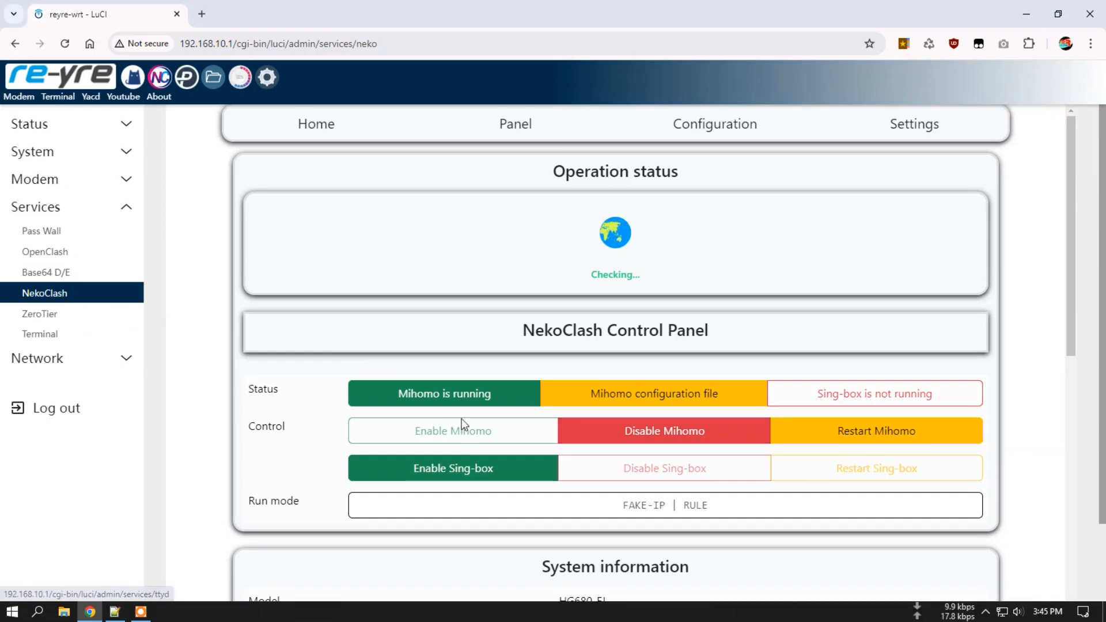
click(68, 295)
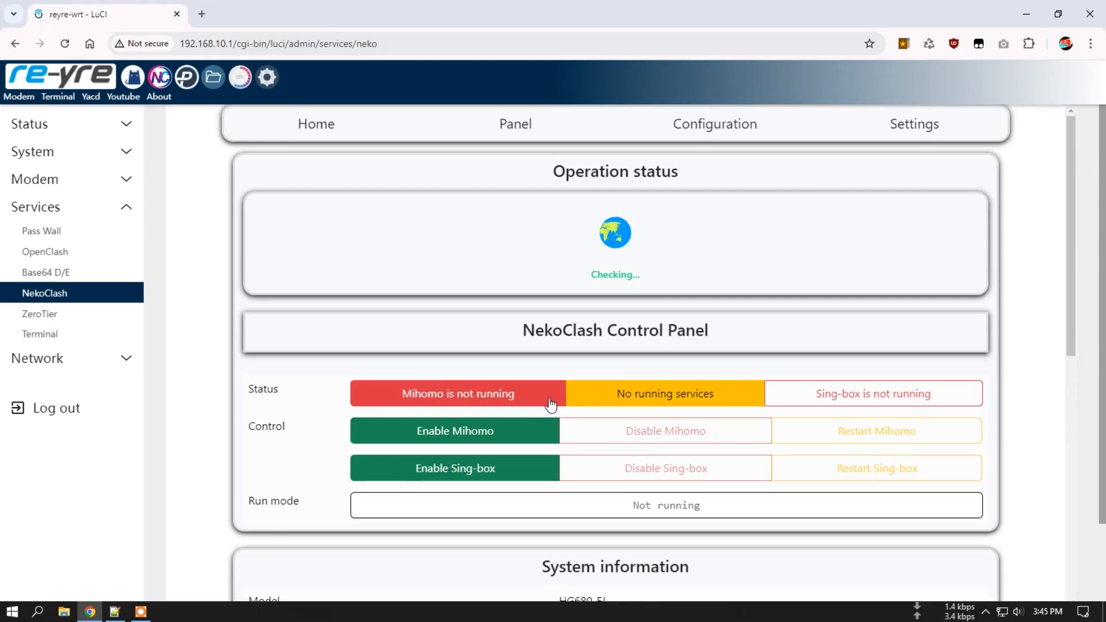
click(54, 294)
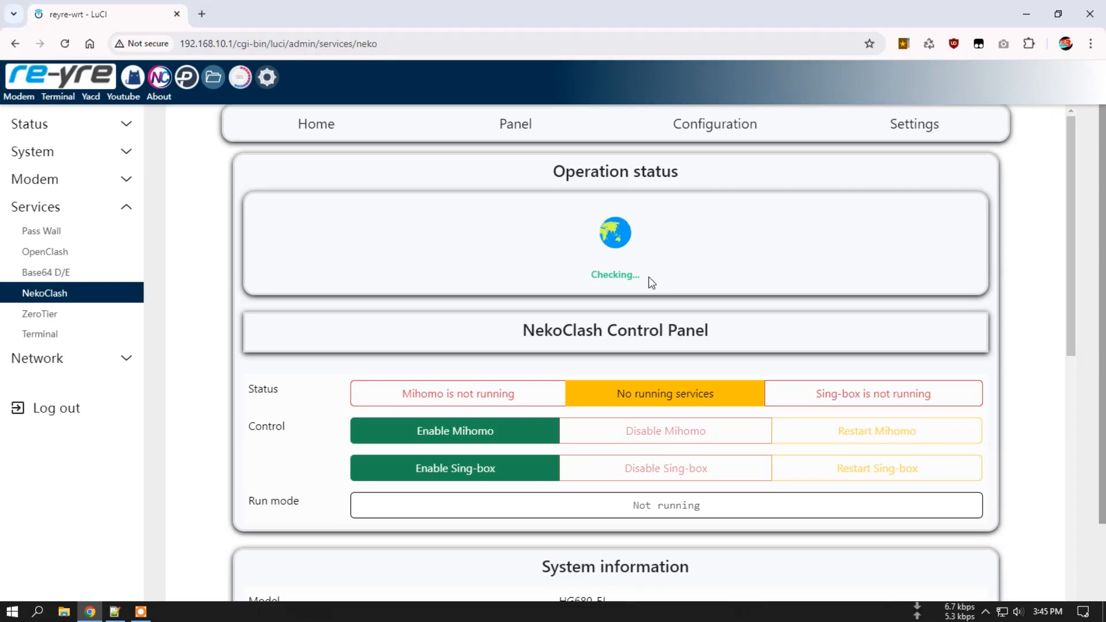
click(465, 433)
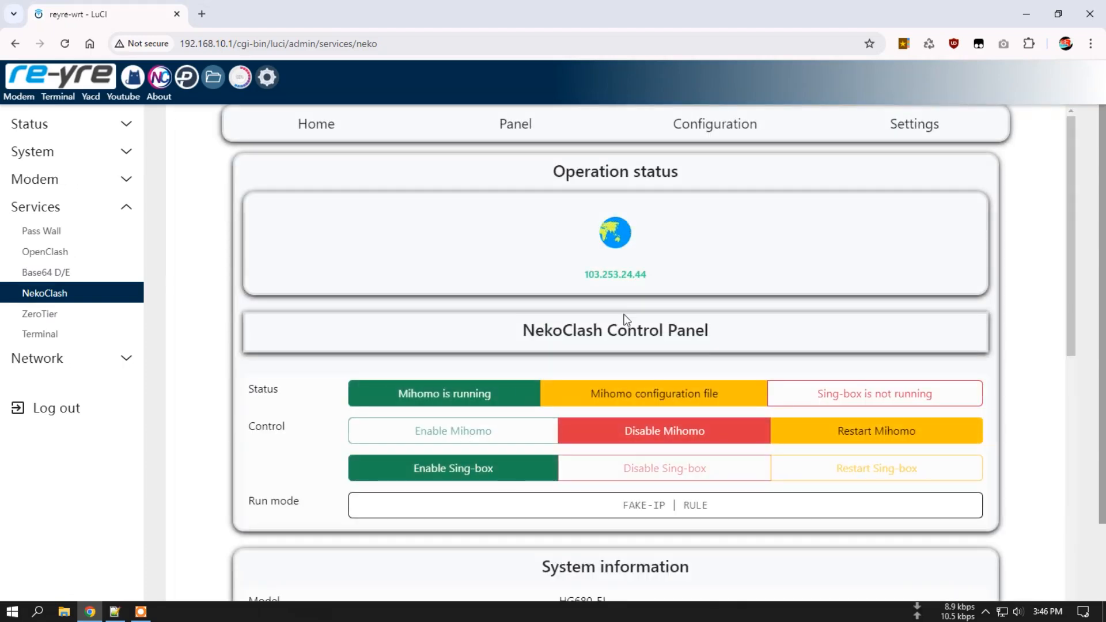
drag(585, 276, 668, 271)
click(691, 276)
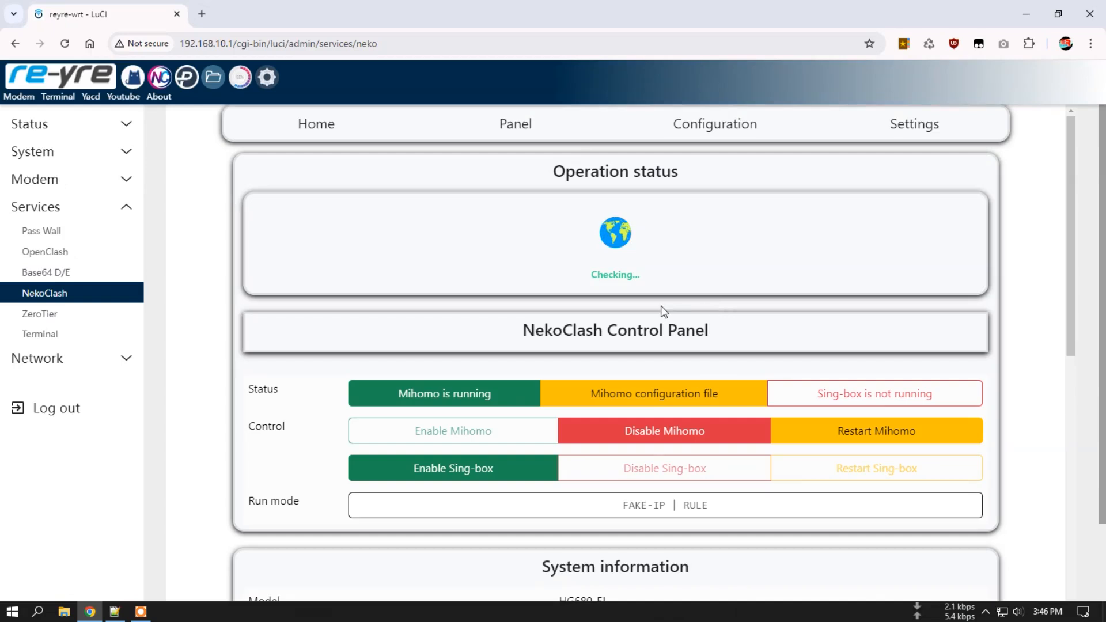
click(654, 431)
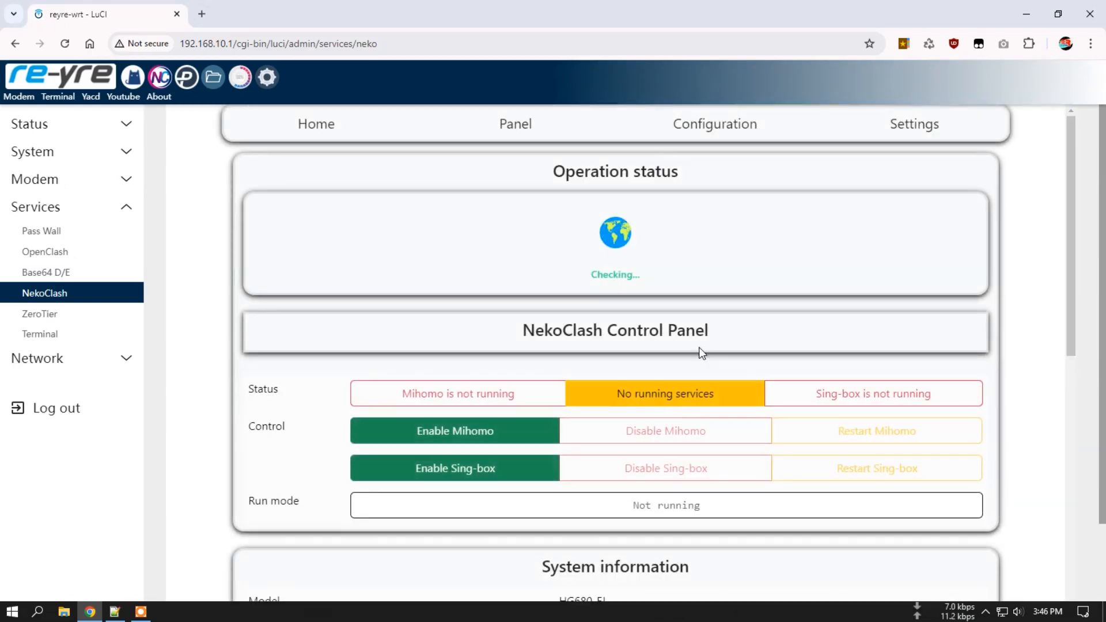
drag(585, 275, 674, 289)
click(674, 289)
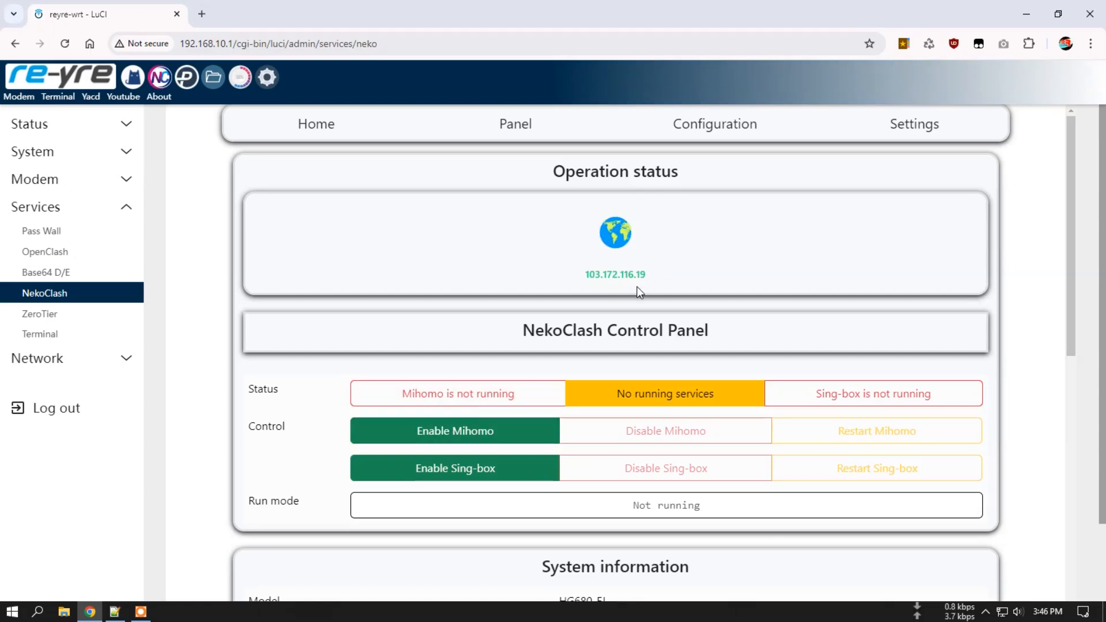
click(499, 421)
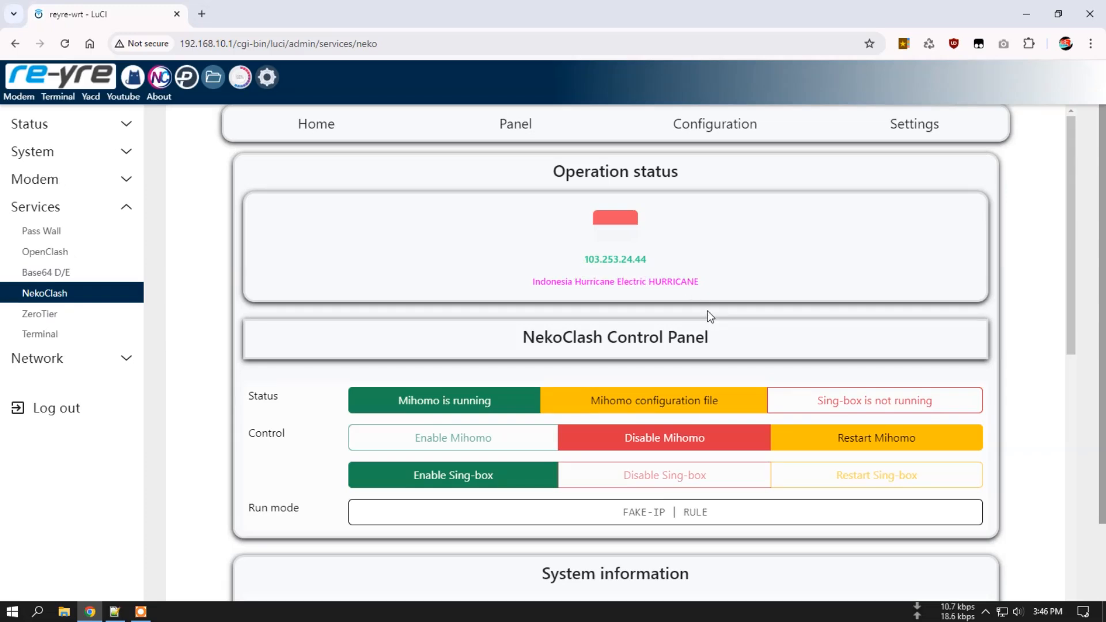
scroll(507, 282, down, 5)
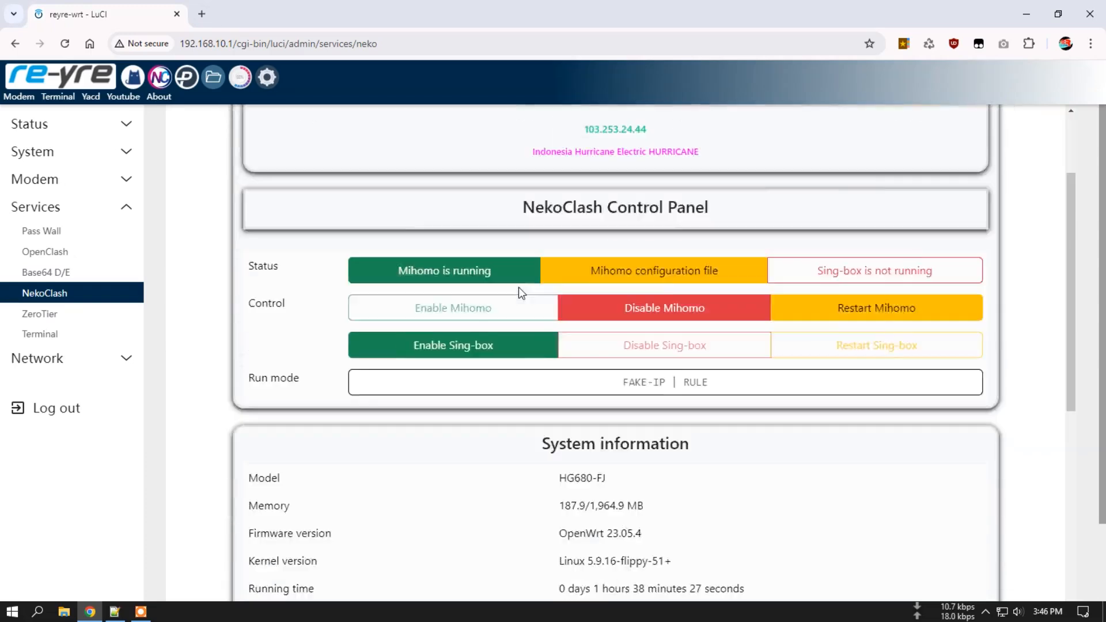
scroll(577, 286, up, 5)
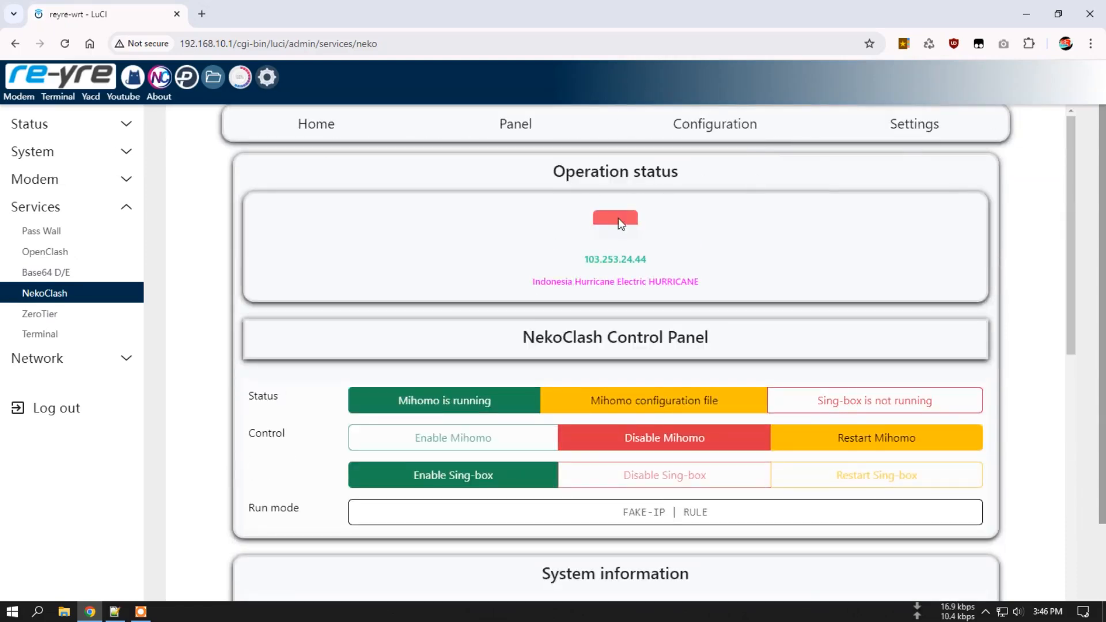
scroll(460, 285, down, 12)
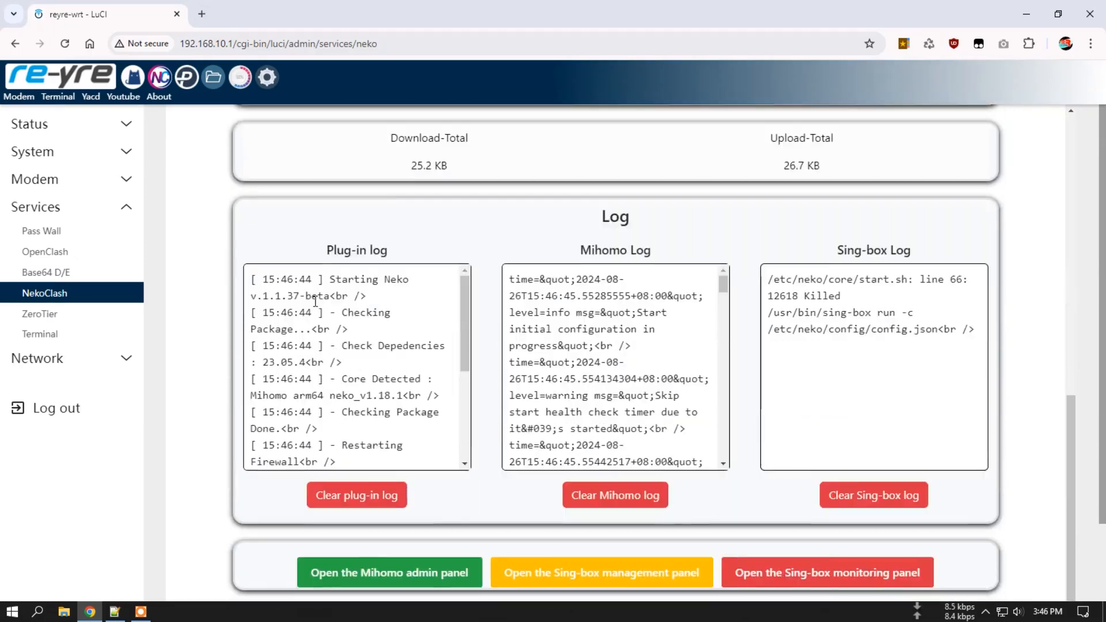
scroll(323, 304, up, 12)
click(321, 127)
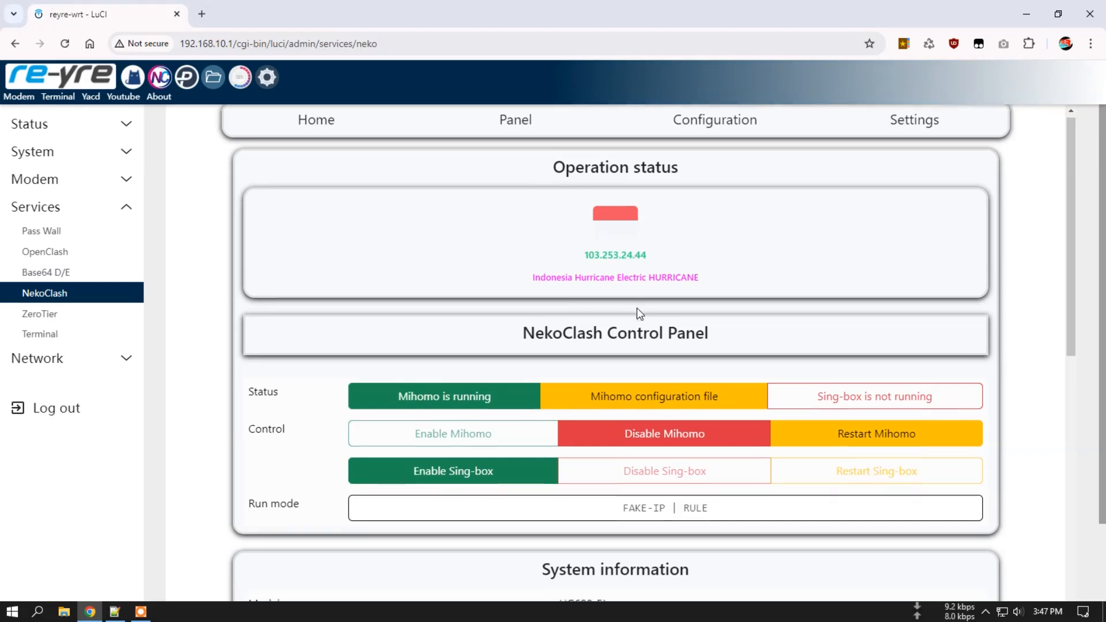
scroll(637, 312, down, 1)
scroll(718, 280, down, 1)
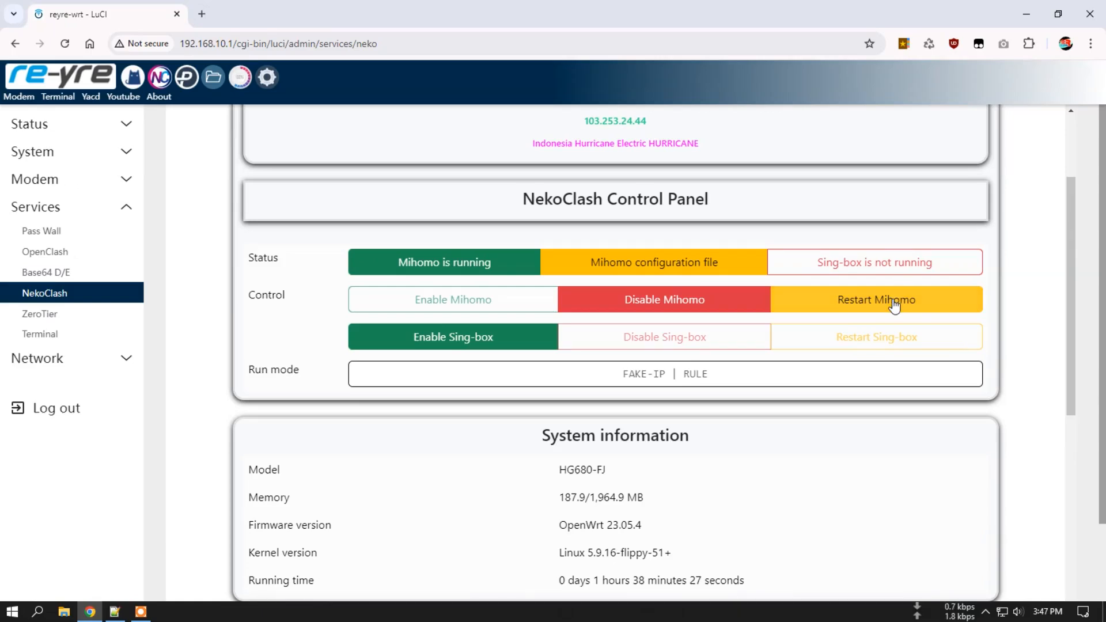
scroll(828, 347, down, 2)
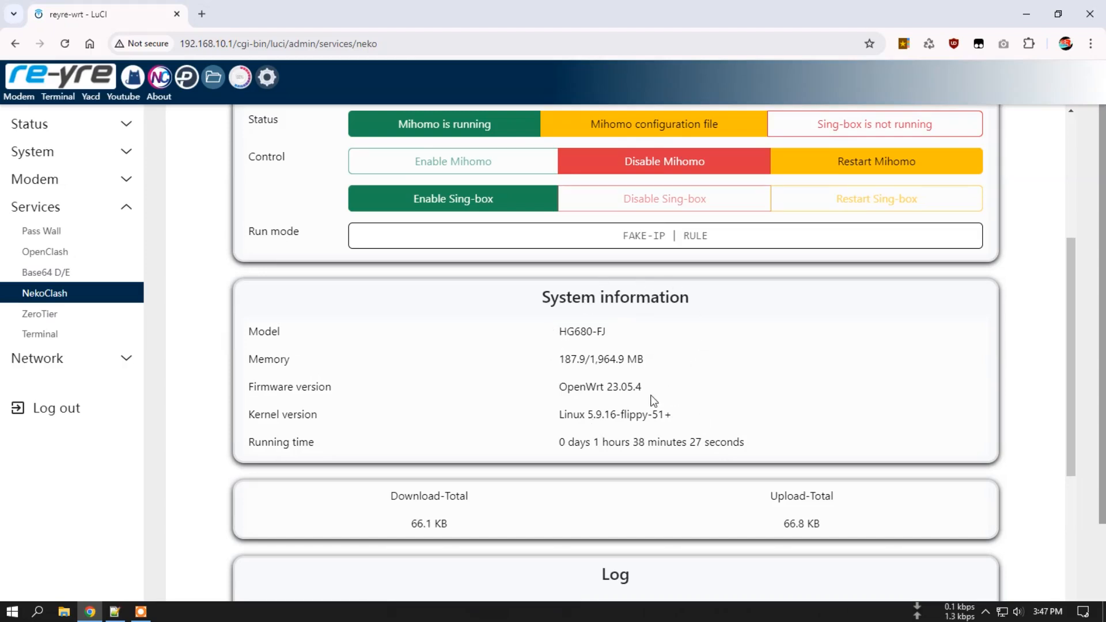
scroll(653, 400, down, 2)
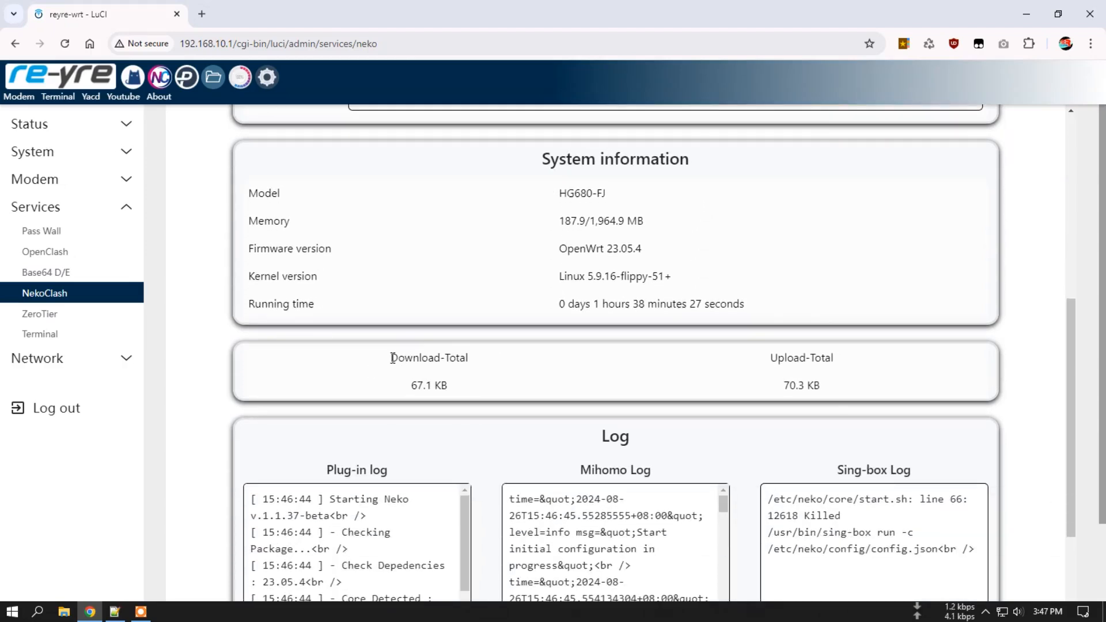
drag(392, 357, 500, 390)
scroll(702, 377, down, 2)
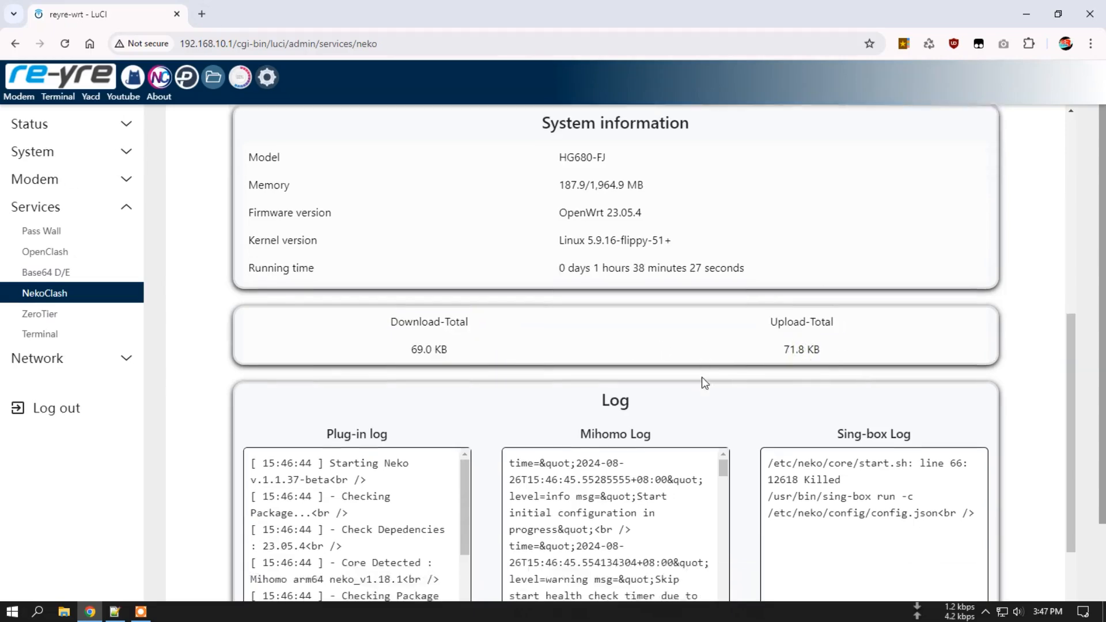
scroll(702, 376, down, 3)
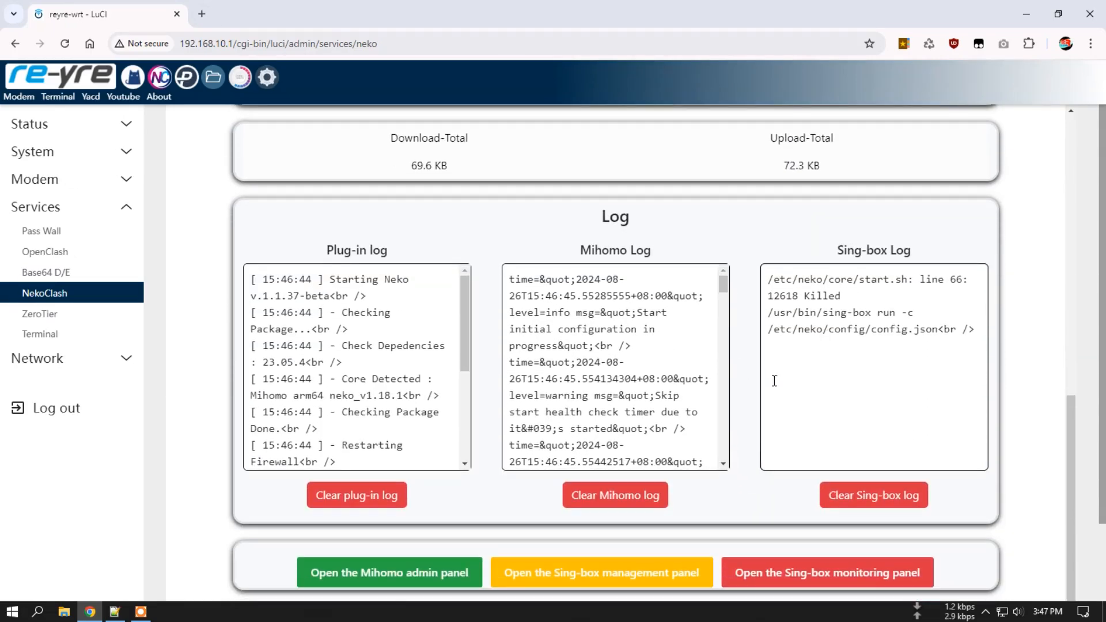
scroll(774, 381, down, 2)
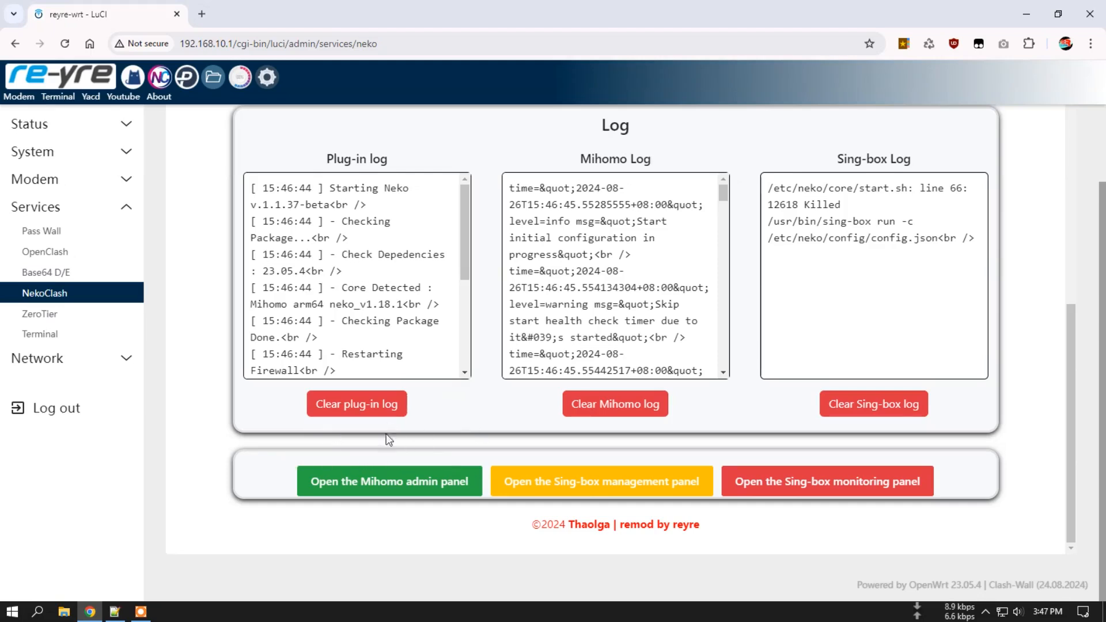
Open the Mihomo file manager and look through account-1.yaml in the editor.
click(395, 483)
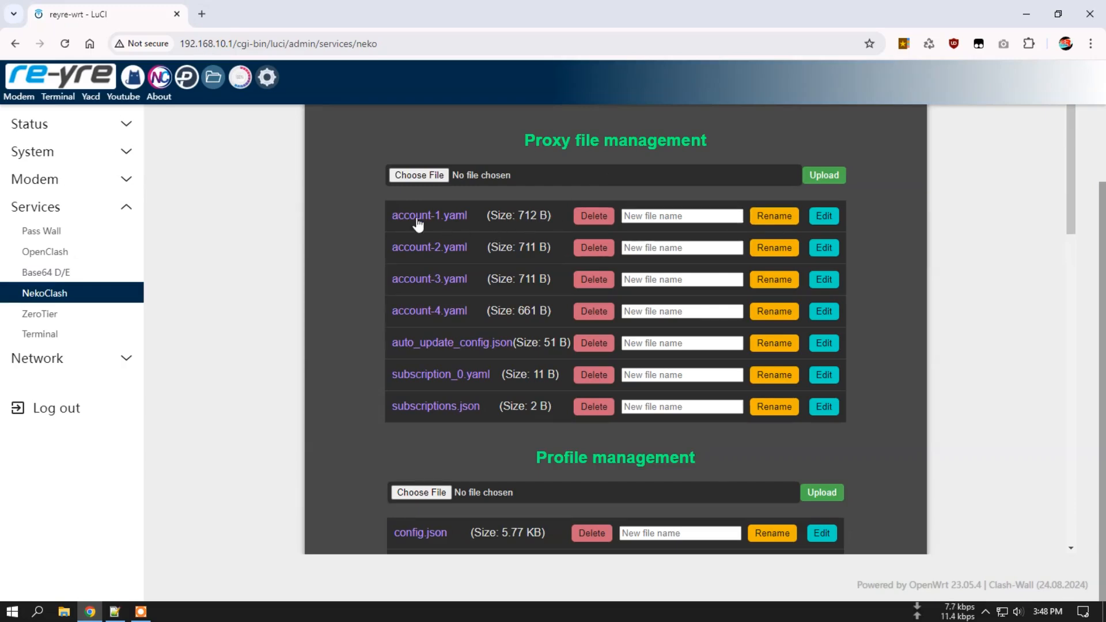
click(828, 219)
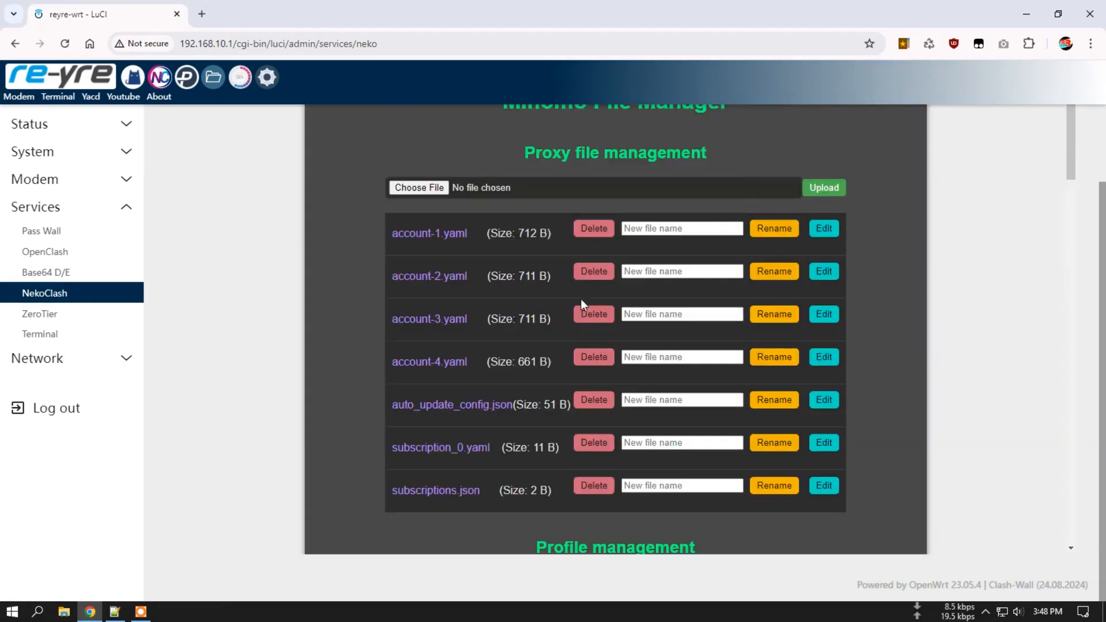
scroll(926, 317, down, 10)
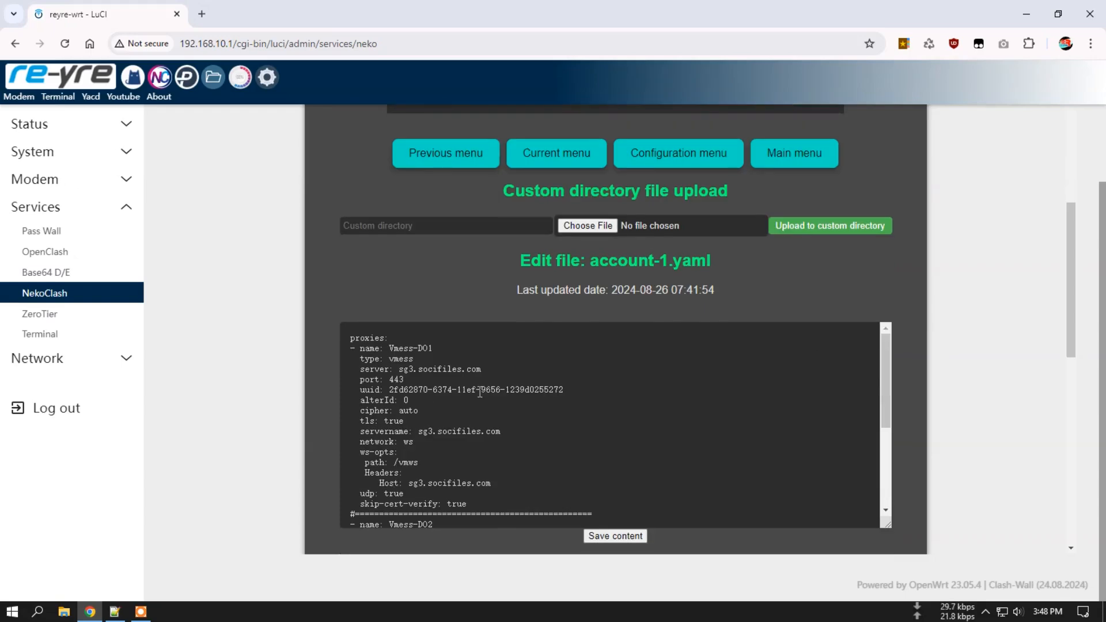
scroll(435, 356, down, 7)
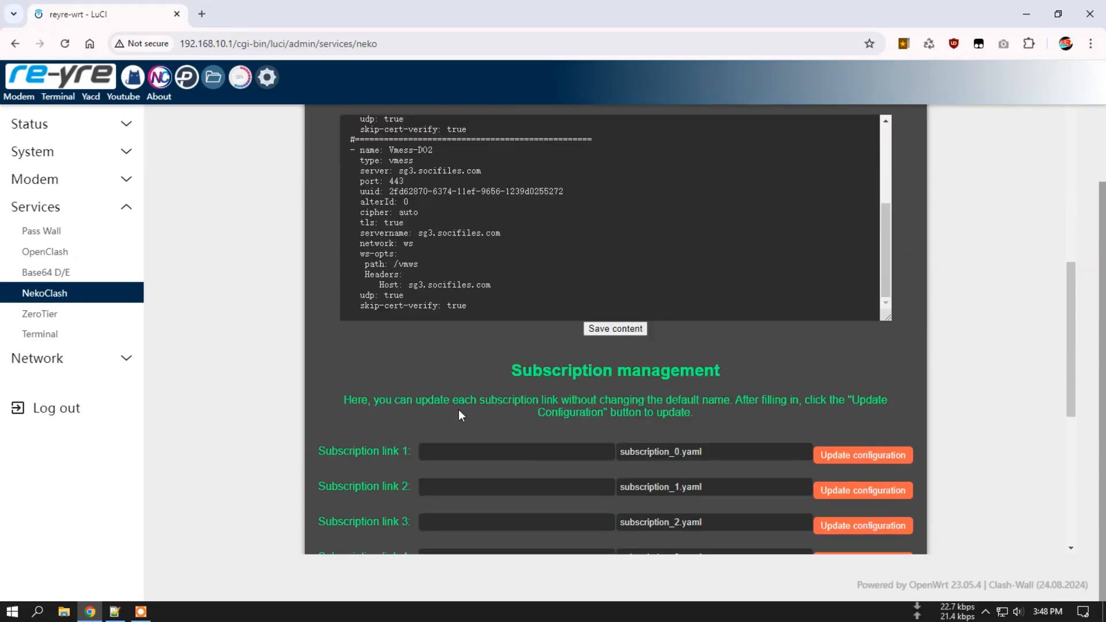
scroll(459, 409, up, 3)
scroll(314, 294, up, 12)
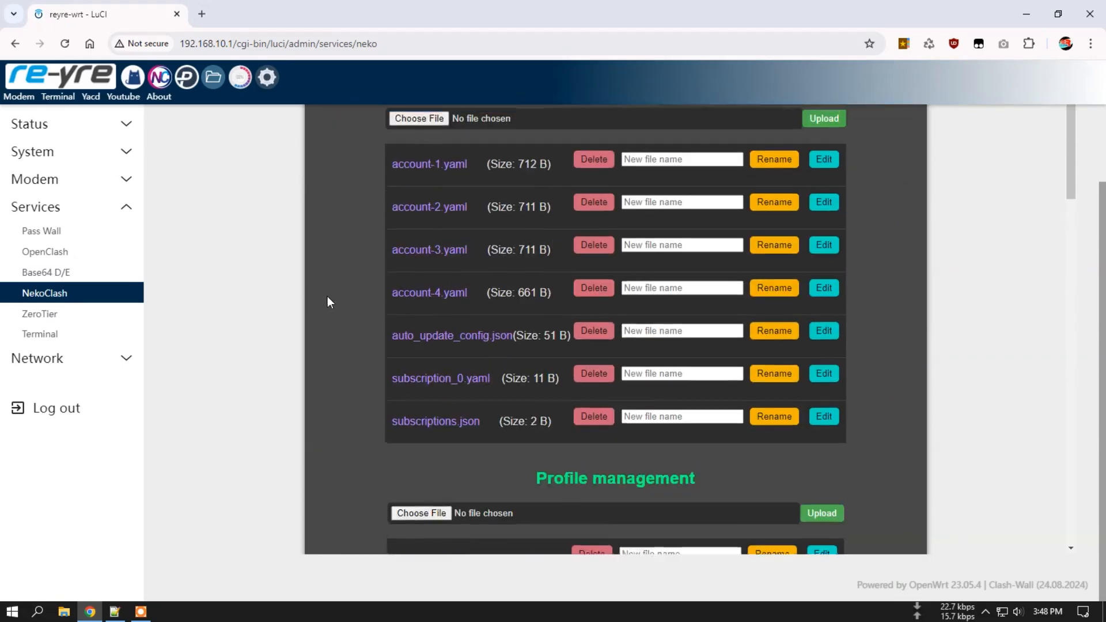
scroll(346, 280, up, 2)
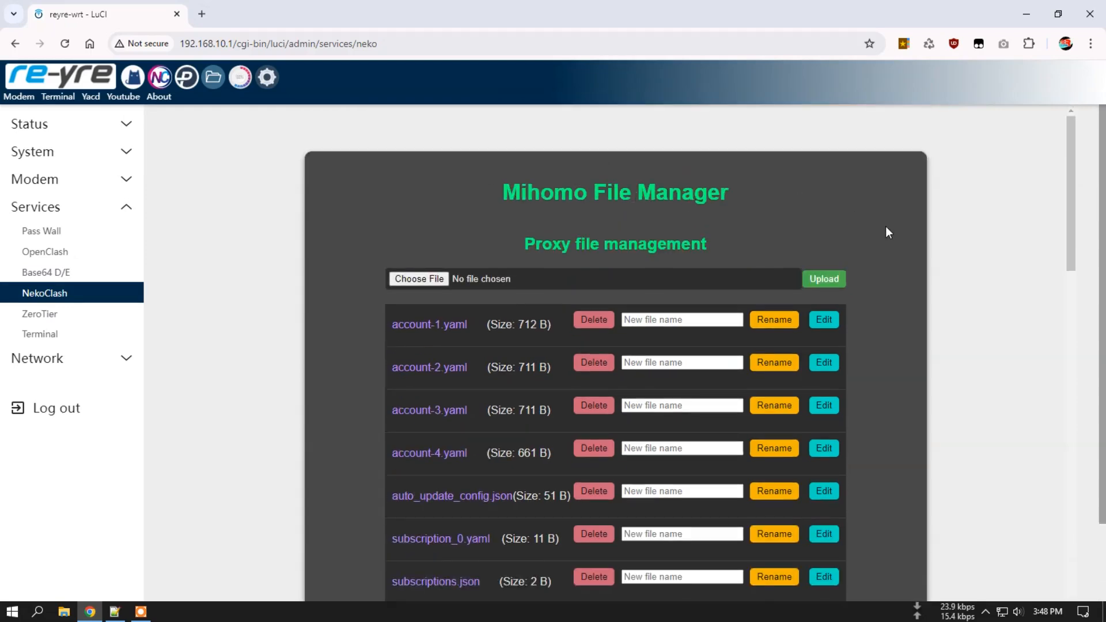
scroll(890, 236, down, 3)
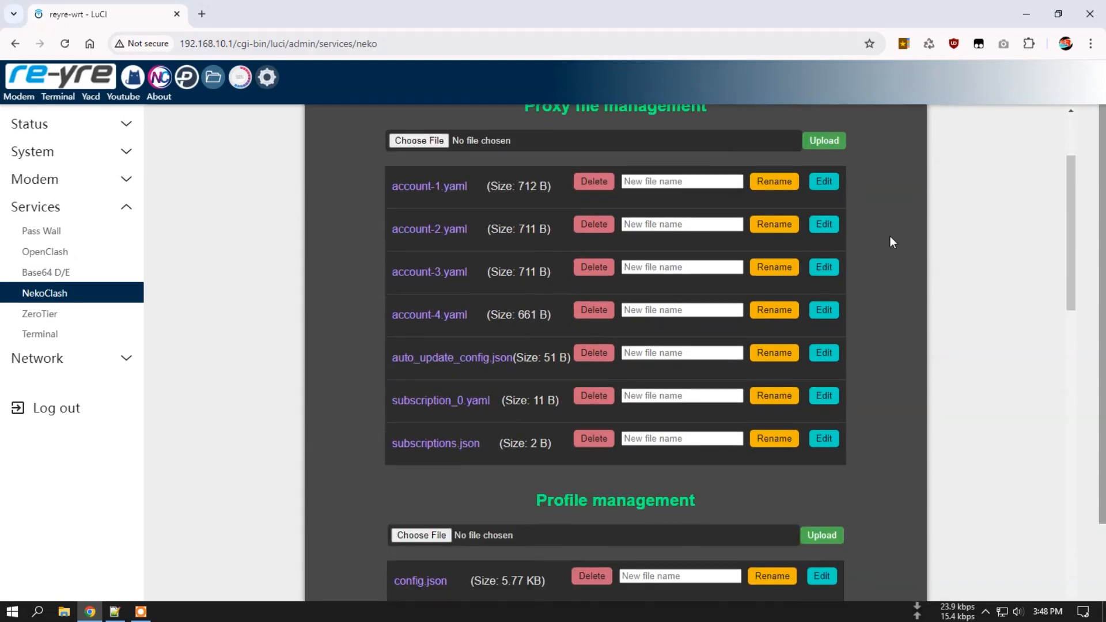
Open account-4.yaml in the editor and scroll through it.
click(828, 314)
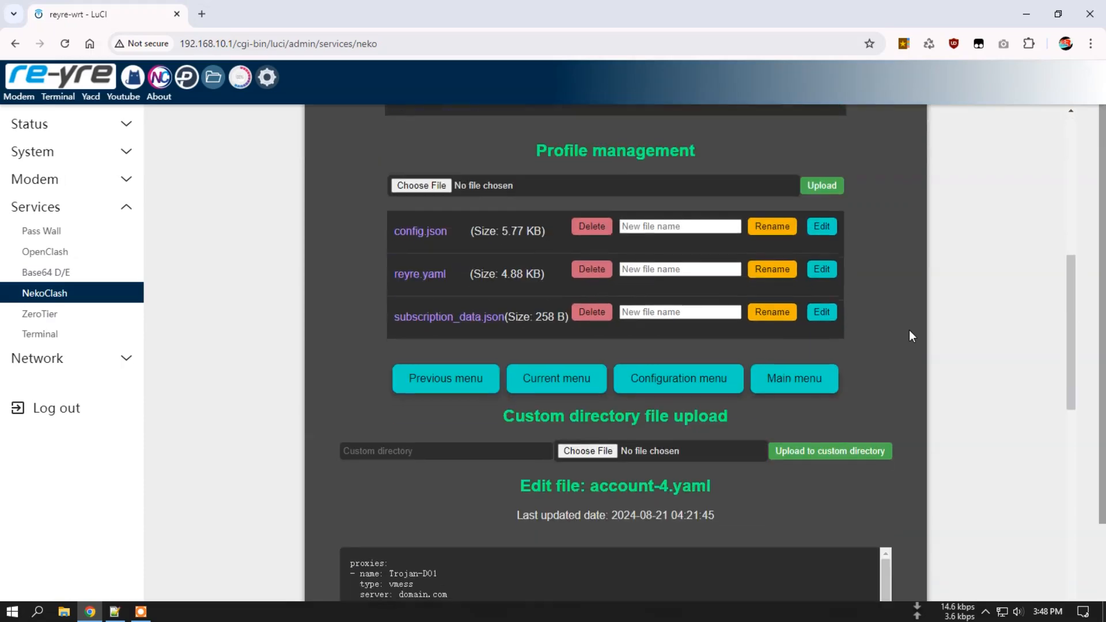
scroll(693, 333, up, 6)
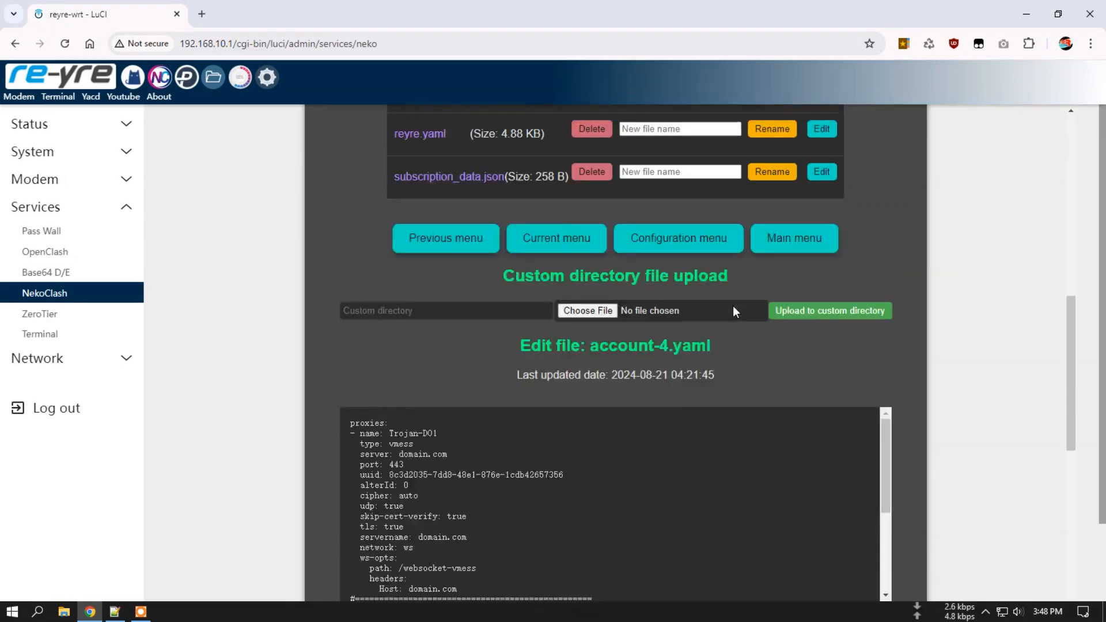
scroll(450, 224, up, 1)
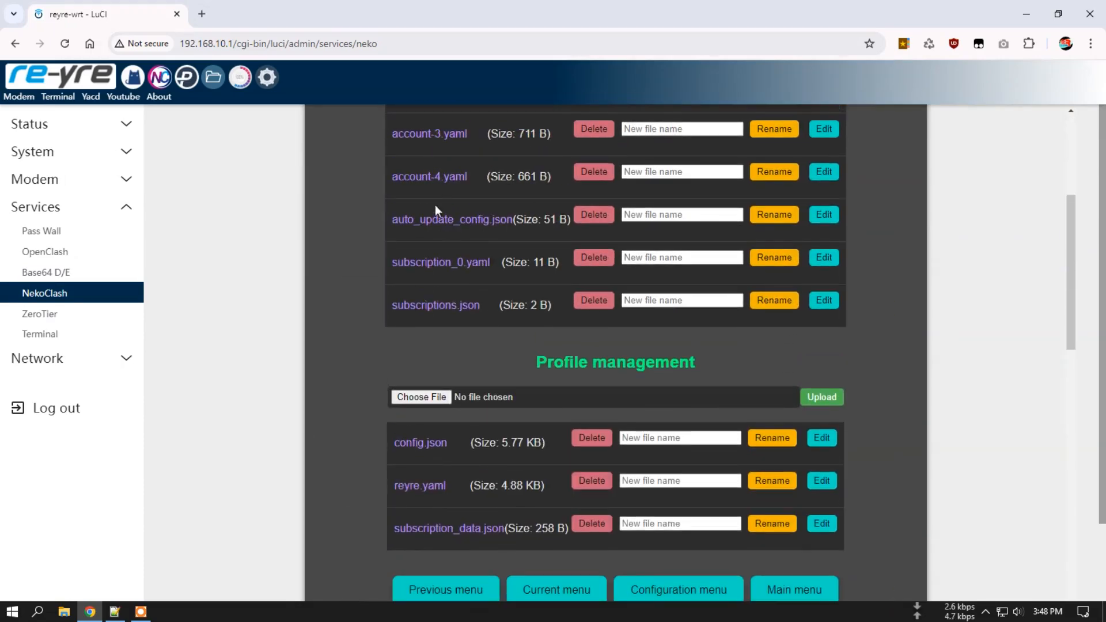
scroll(486, 234, up, 1)
scroll(472, 361, down, 2)
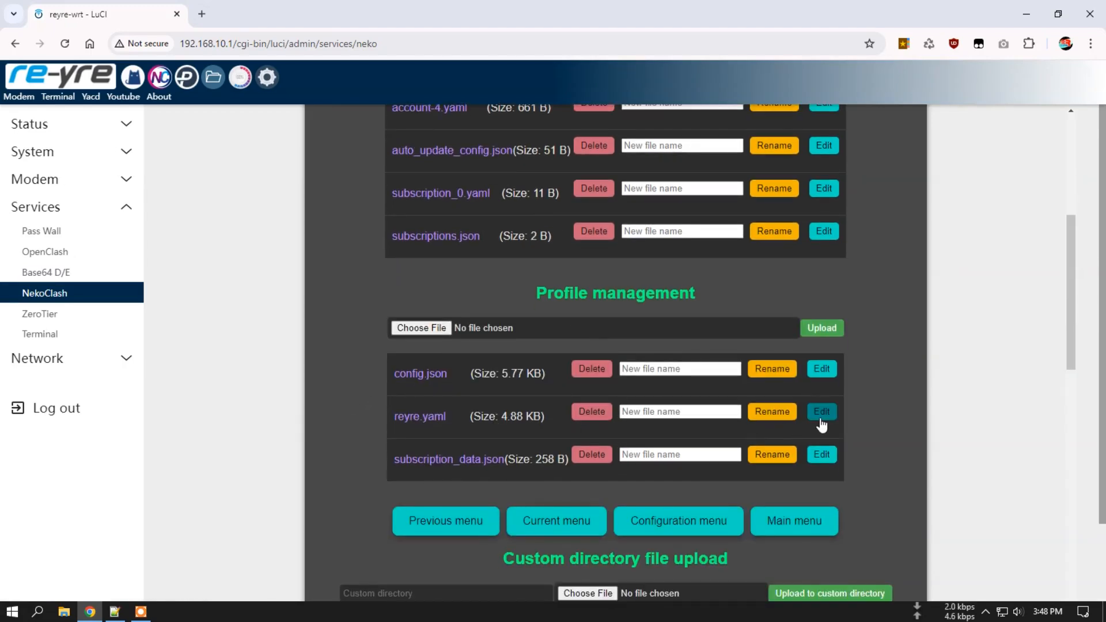
Load reyre.yaml in the editor and scroll through its proxy-providers and proxy-groups.
click(823, 416)
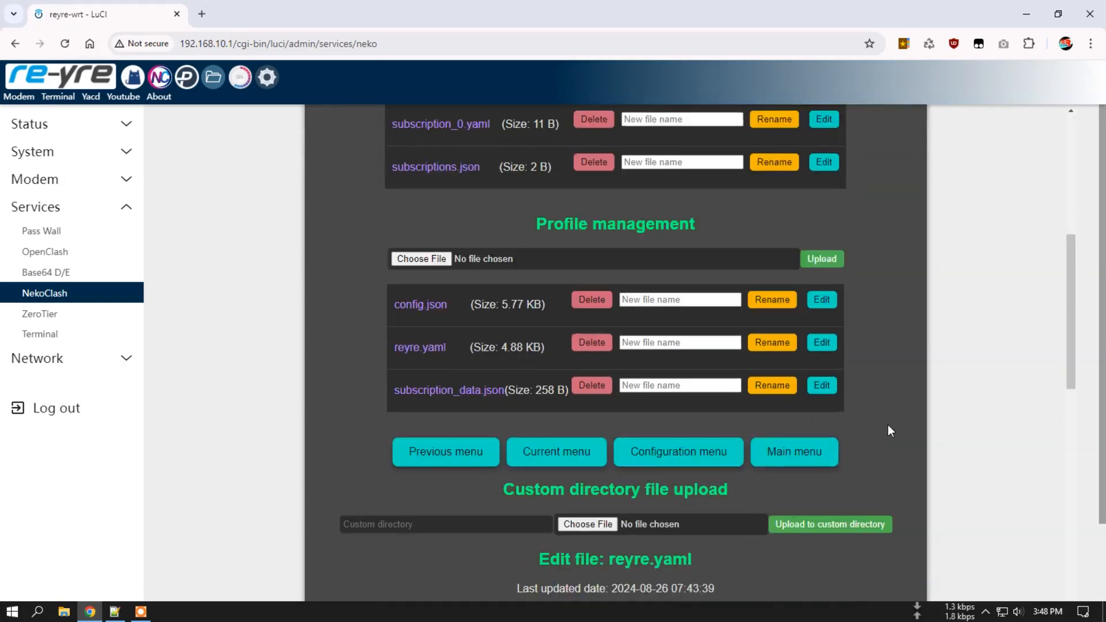
scroll(448, 329, down, 15)
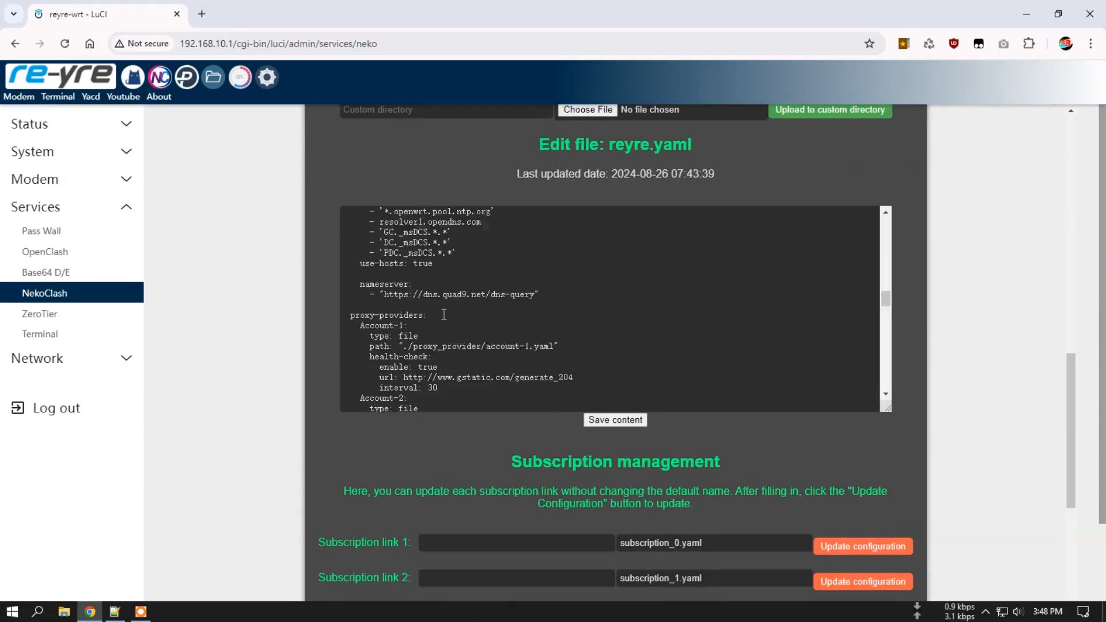
scroll(443, 316, down, 5)
scroll(354, 433, down, 3)
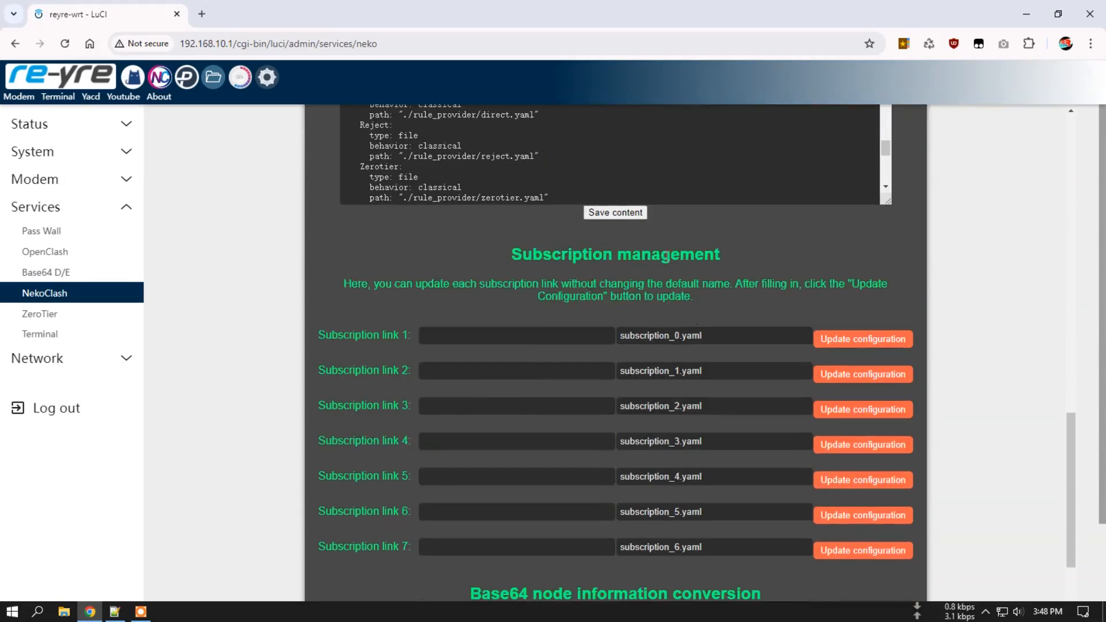
scroll(631, 277, down, 5)
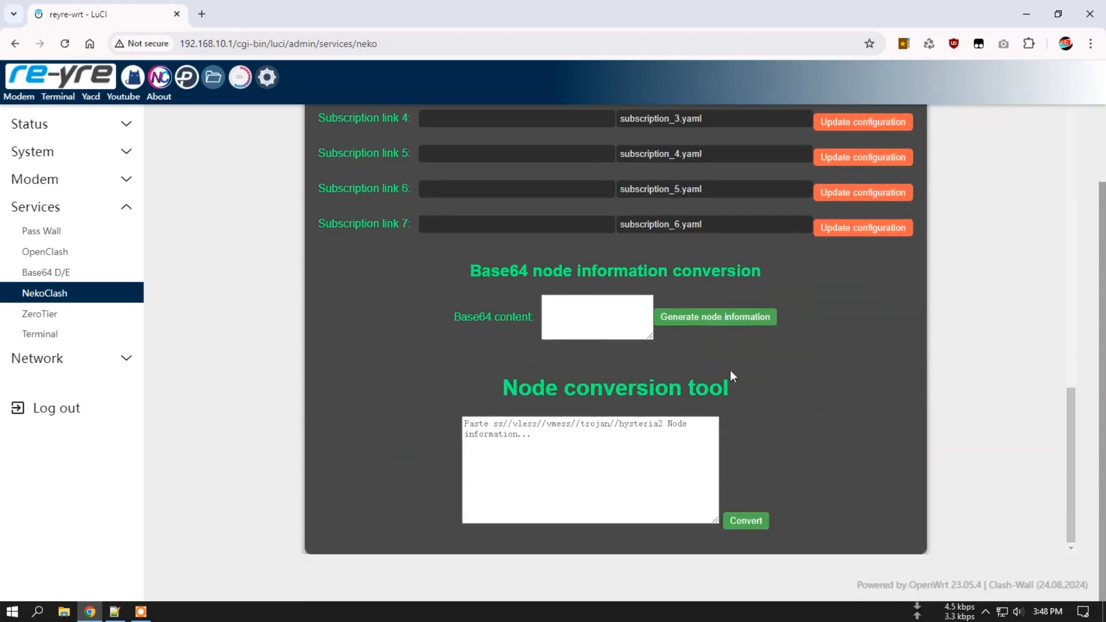
click(515, 422)
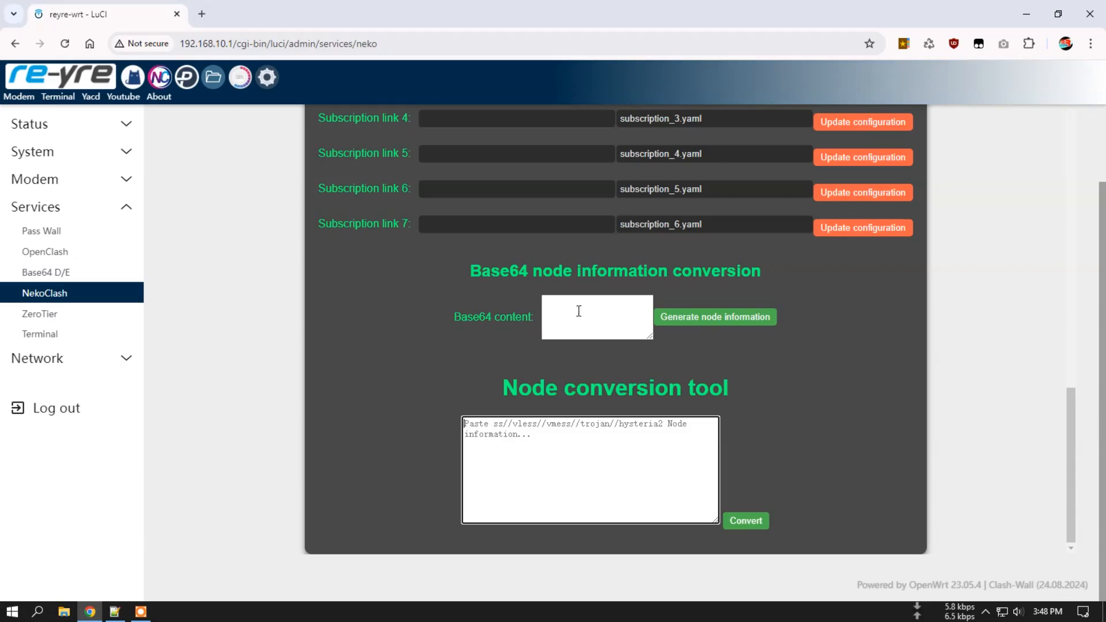
scroll(815, 373, up, 15)
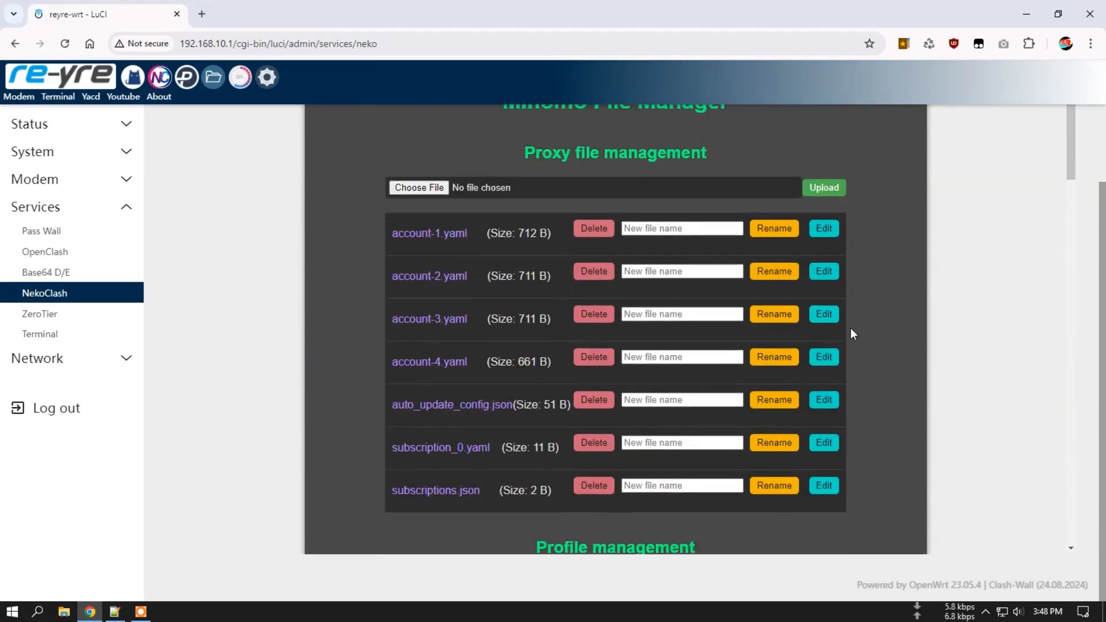
scroll(985, 353, down, 20)
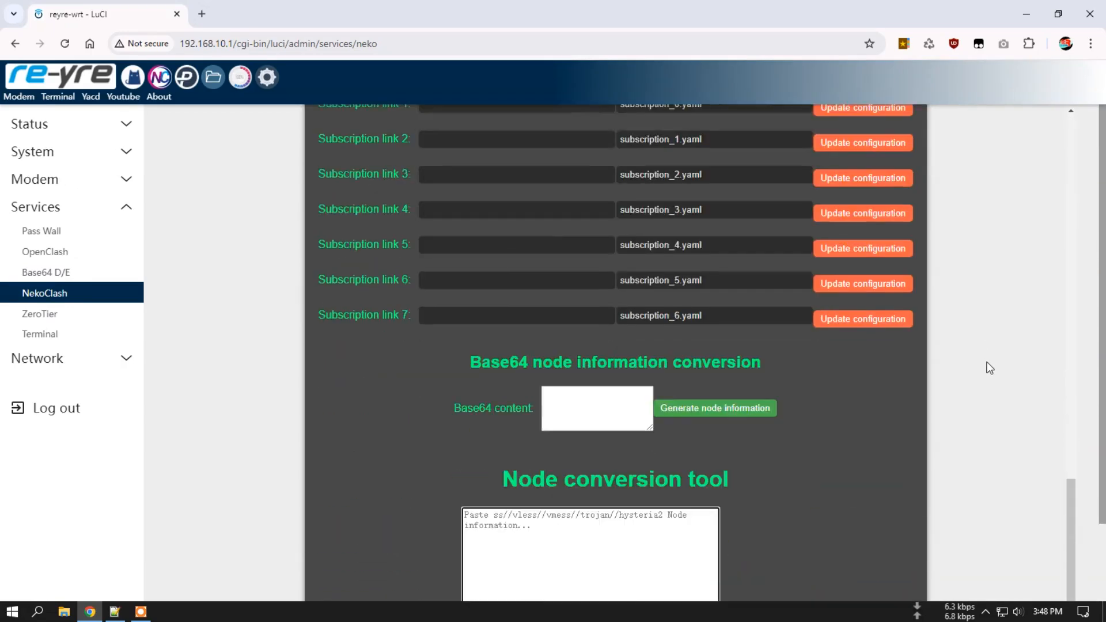
scroll(989, 366, down, 2)
scroll(890, 427, up, 12)
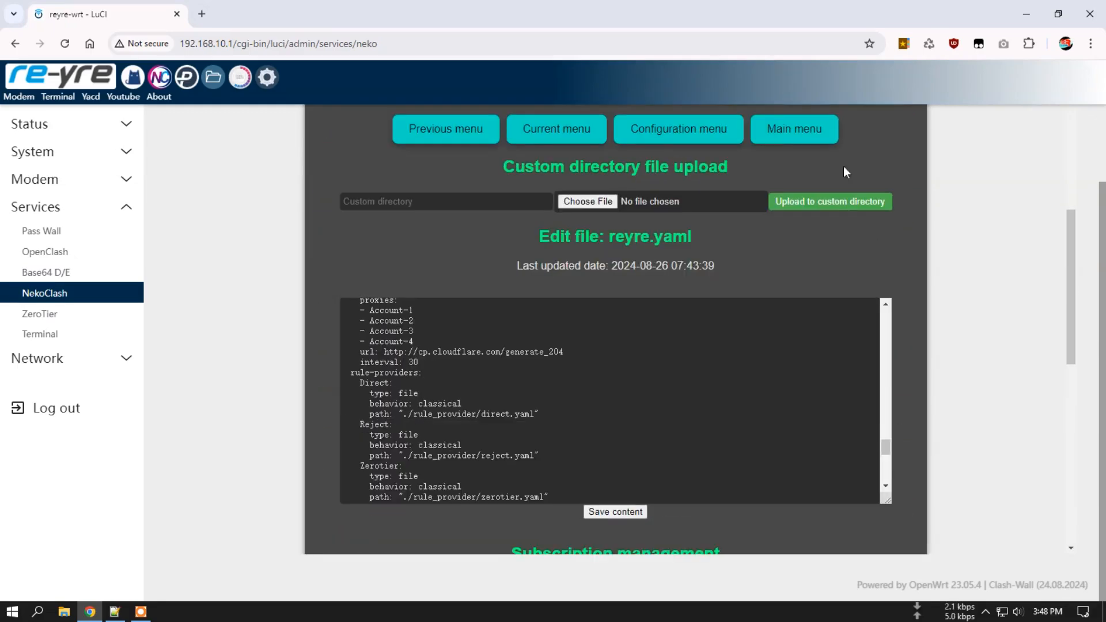
Go back to the NekoClash main page and scroll down to the log area.
click(786, 135)
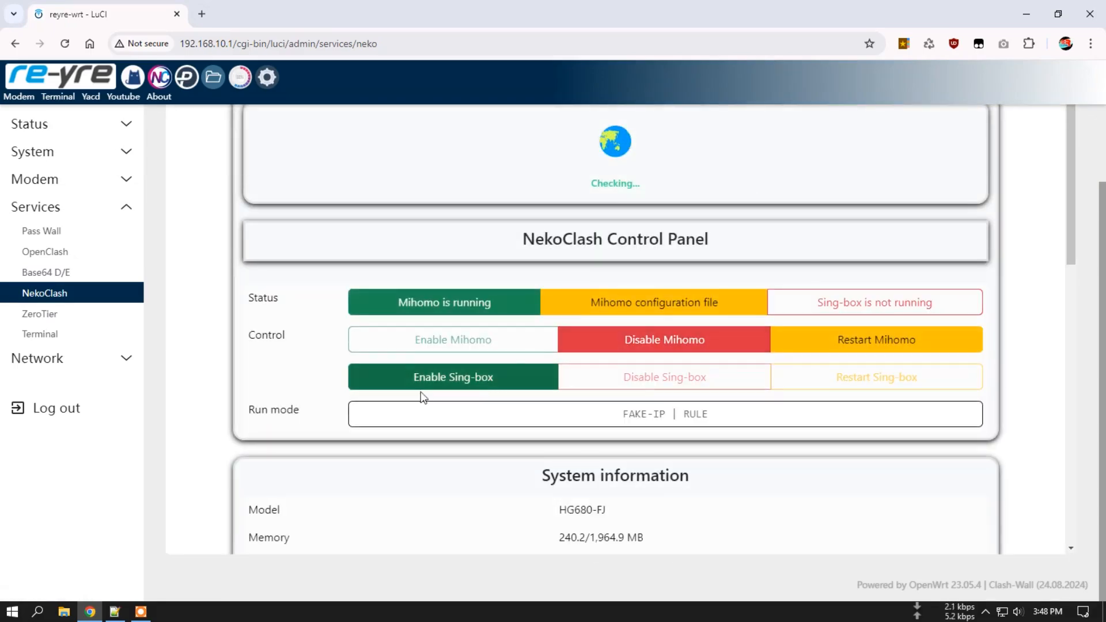
scroll(380, 429, down, 6)
scroll(365, 426, down, 4)
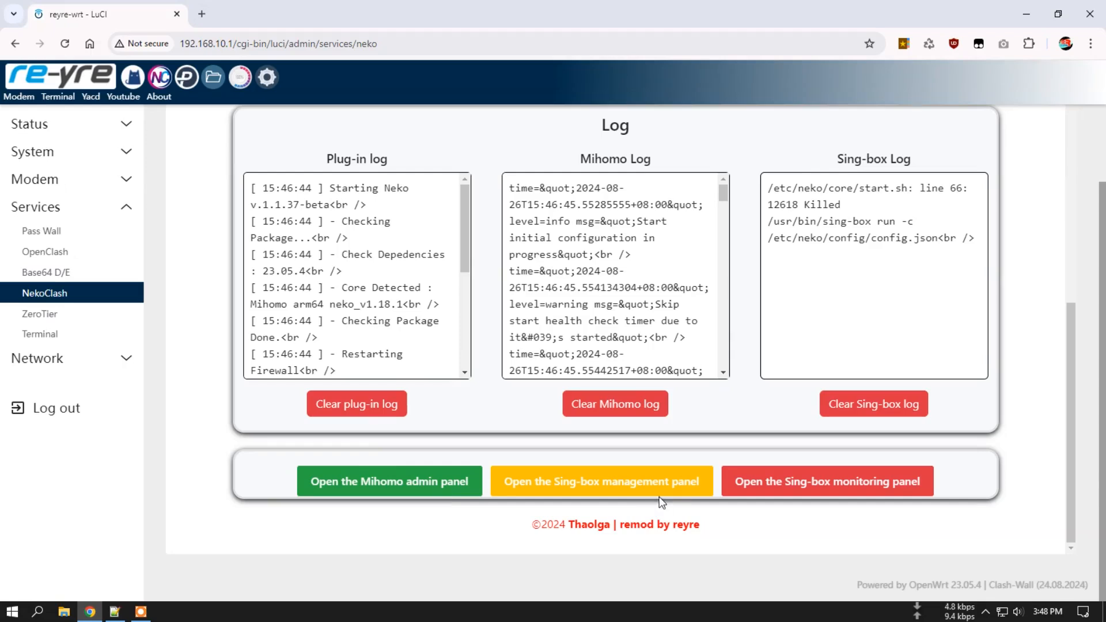
Look at the Sing-box file manager, then go back to the plug-in, Mihomo and Sing-box logs.
click(609, 484)
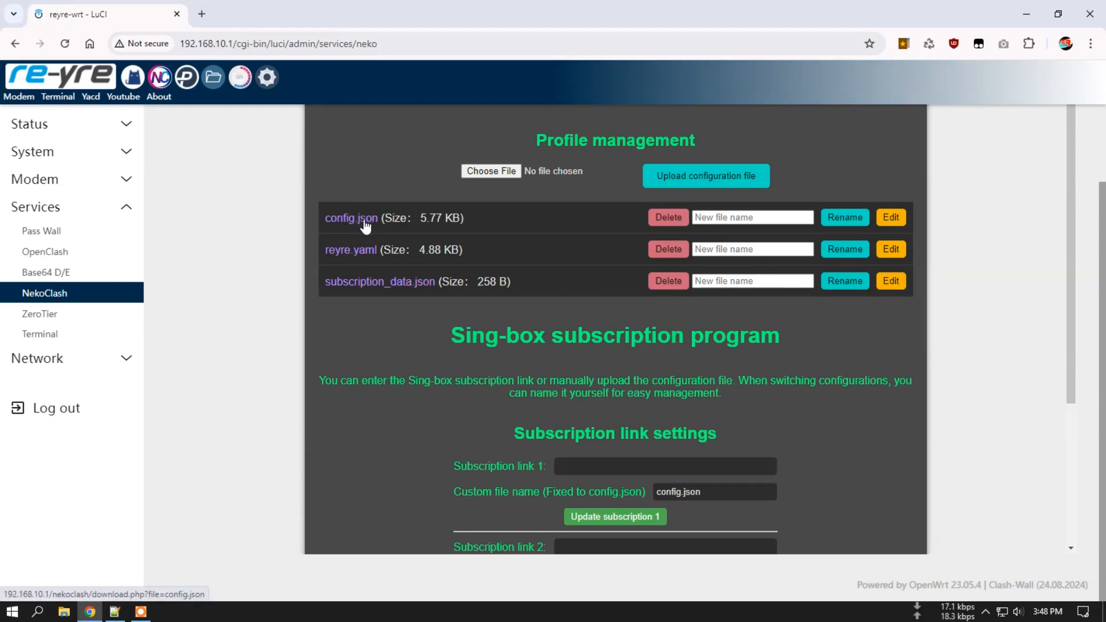
scroll(661, 359, up, 2)
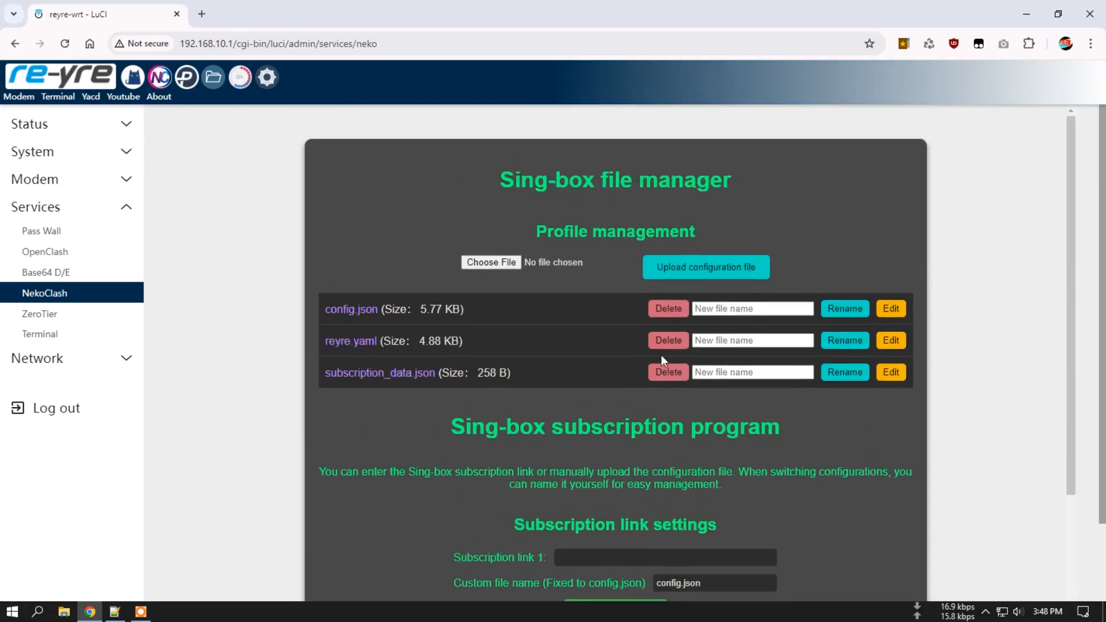
scroll(712, 203, down, 2)
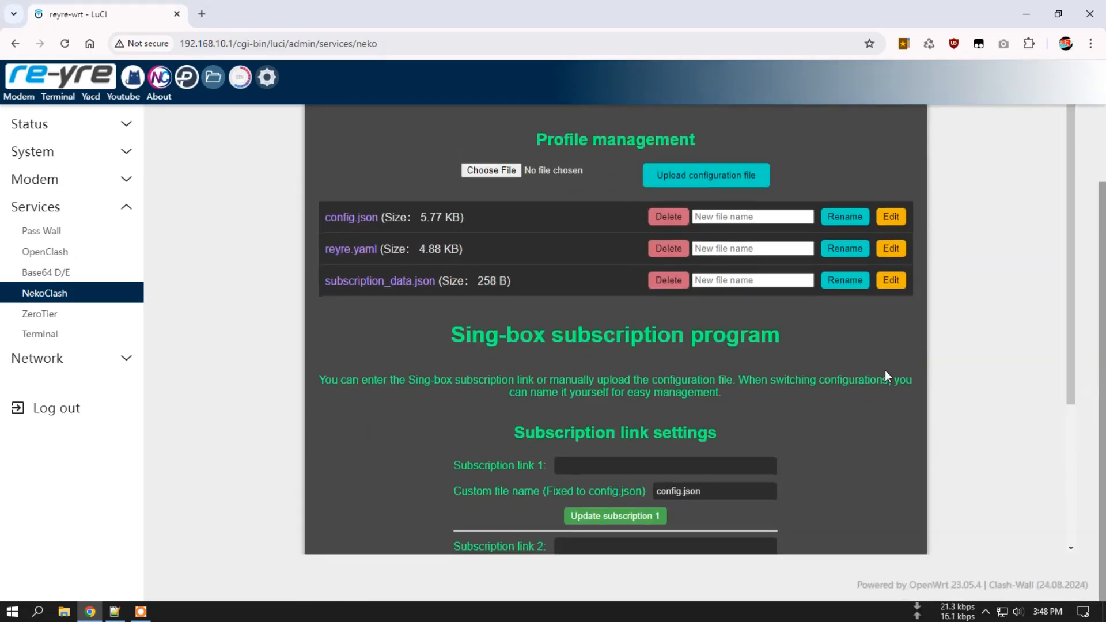
scroll(885, 372, down, 3)
scroll(884, 375, down, 1)
click(864, 525)
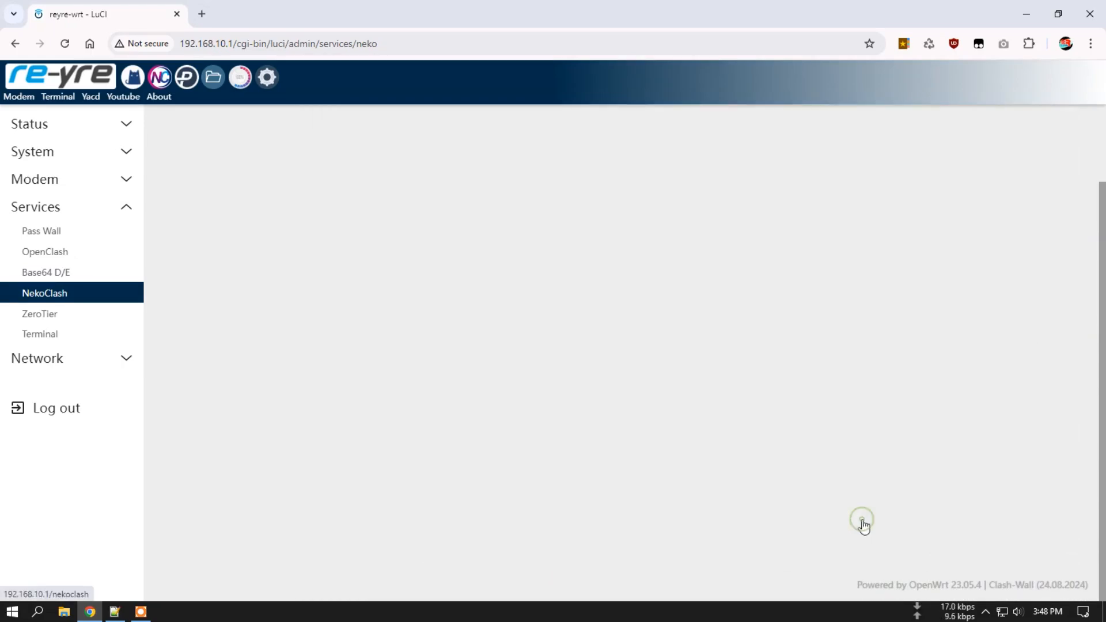
scroll(889, 441, down, 10)
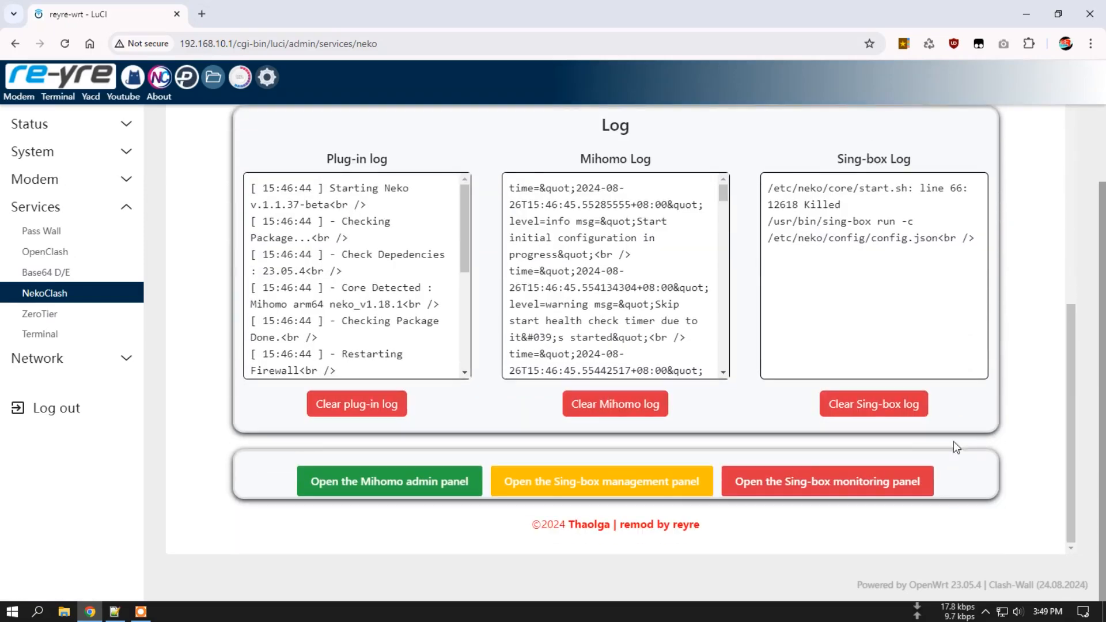
Open the Sing-box monitoring panel and confirm its status reads Stopped.
click(830, 488)
scroll(544, 129, up, 2)
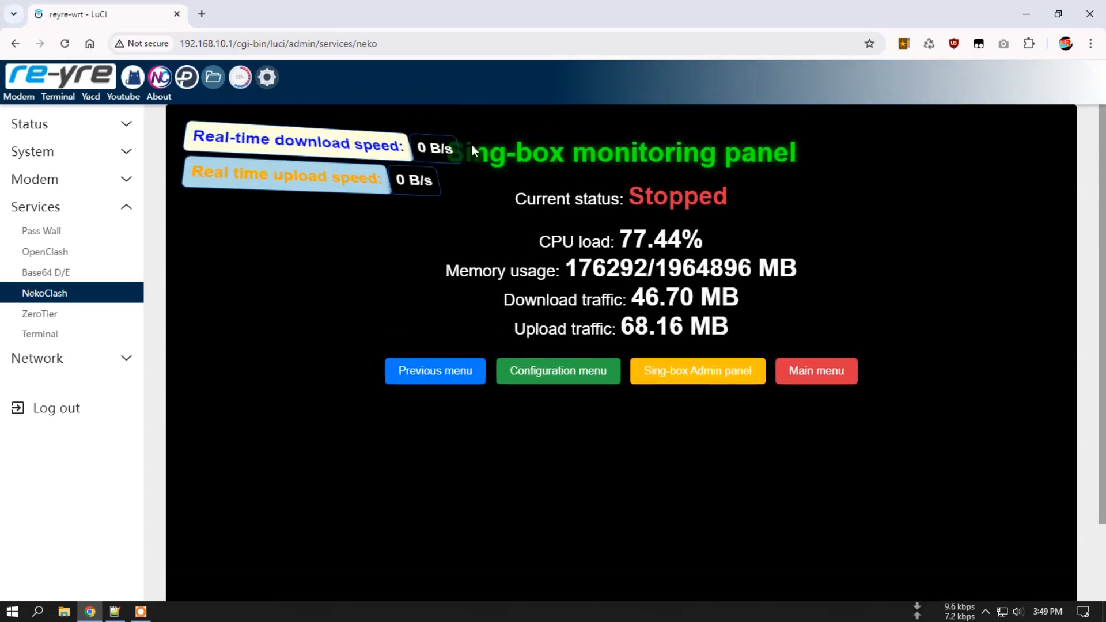
drag(632, 195, 726, 194)
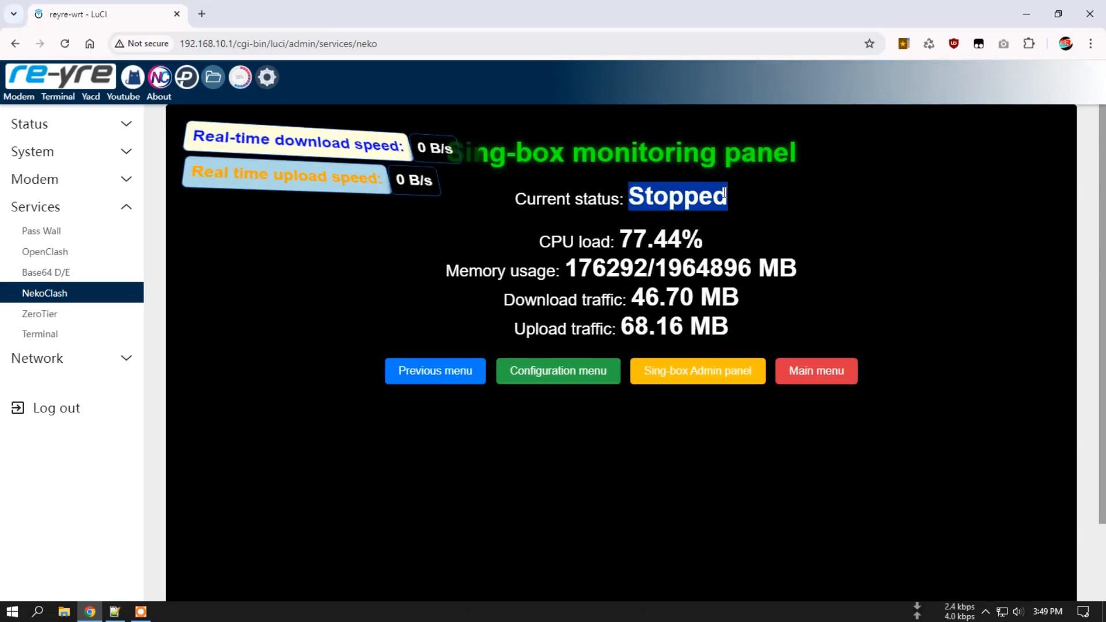
click(628, 193)
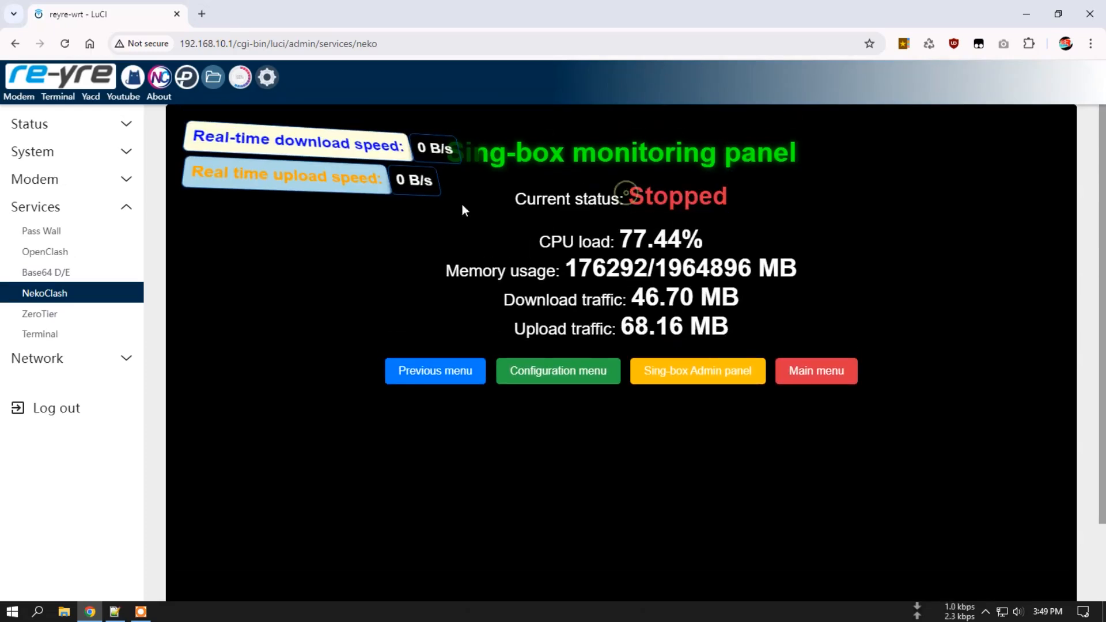
Return to the main page and view the Meta panel overview's live traffic and 49.5 MB memory use.
click(783, 367)
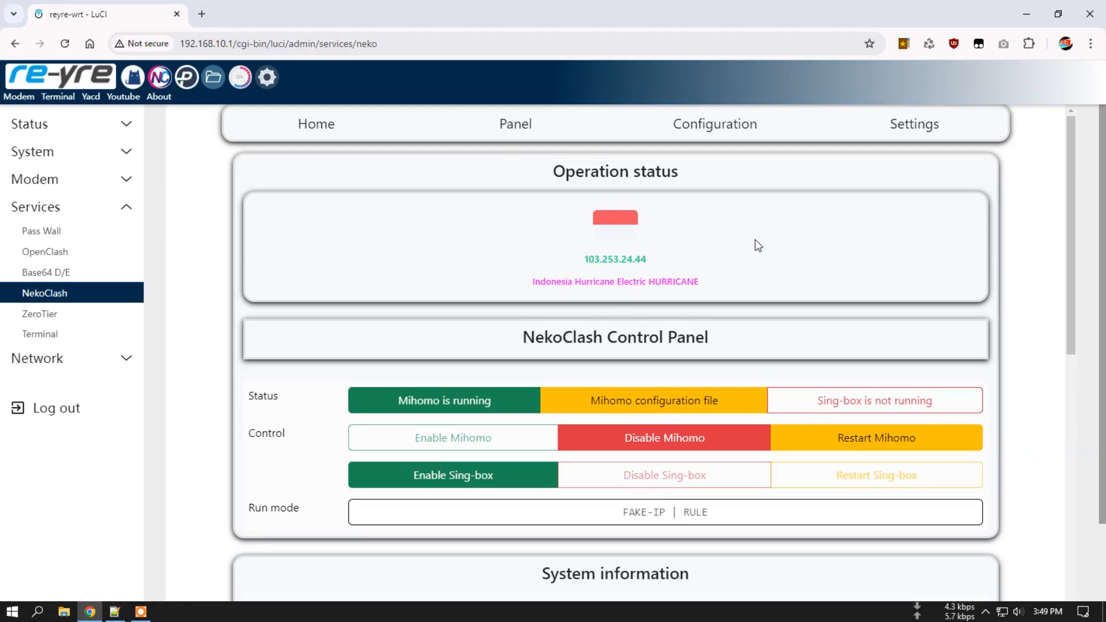
click(511, 129)
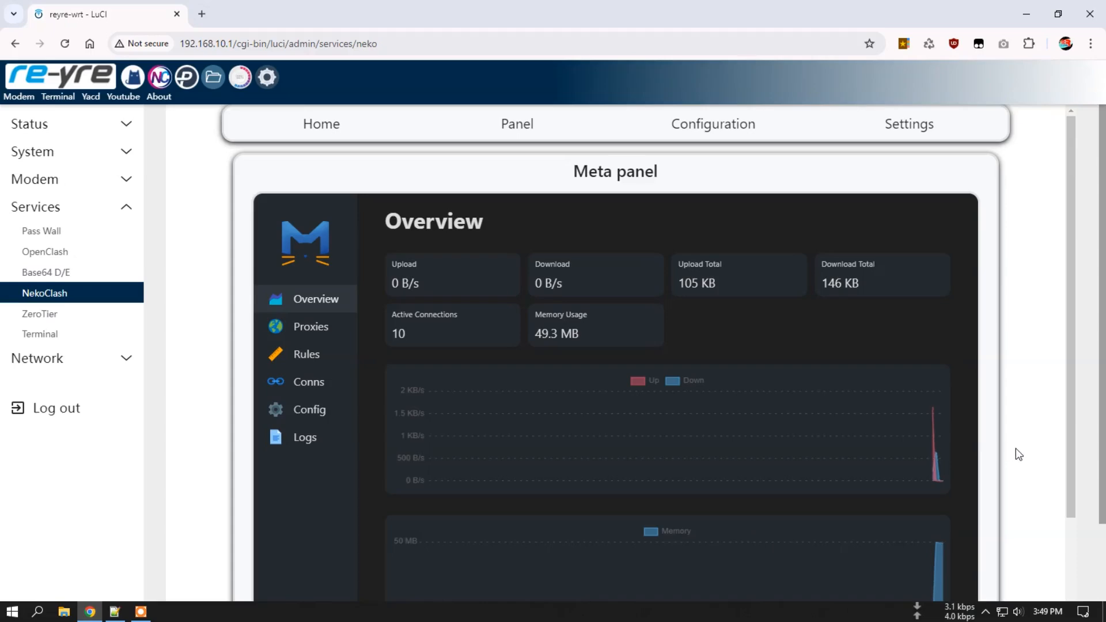
scroll(1018, 445, down, 1)
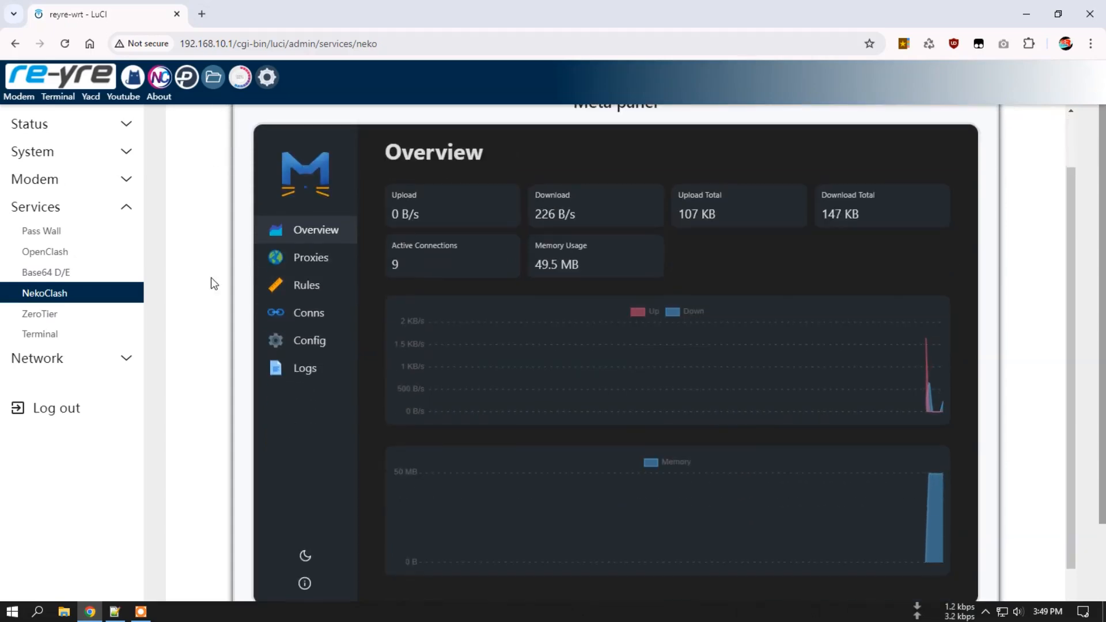
scroll(227, 229, down, 3)
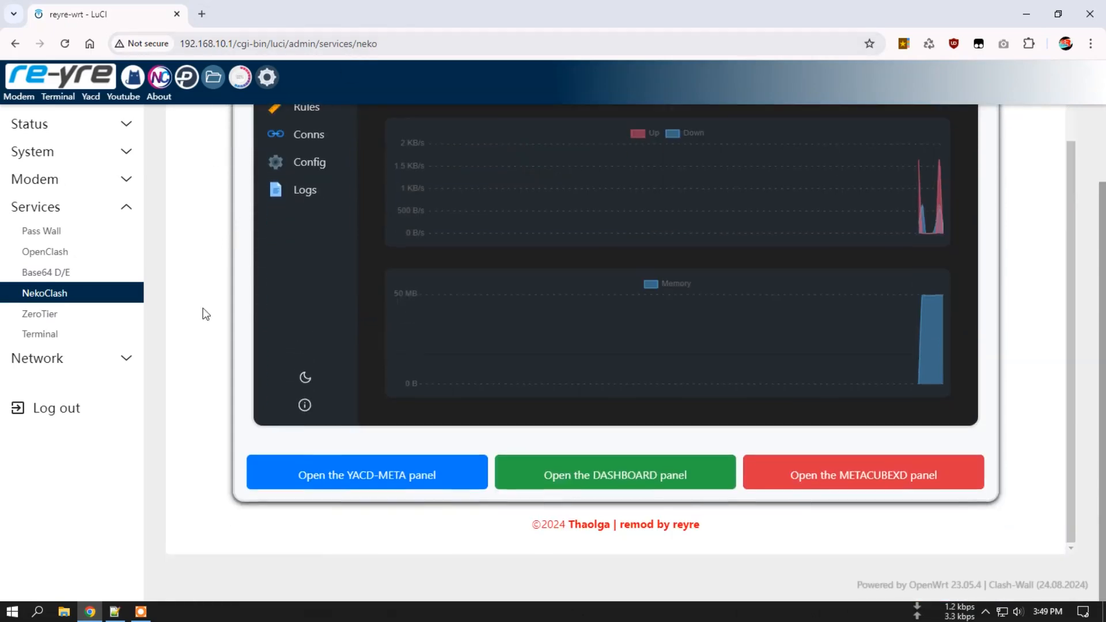
click(358, 475)
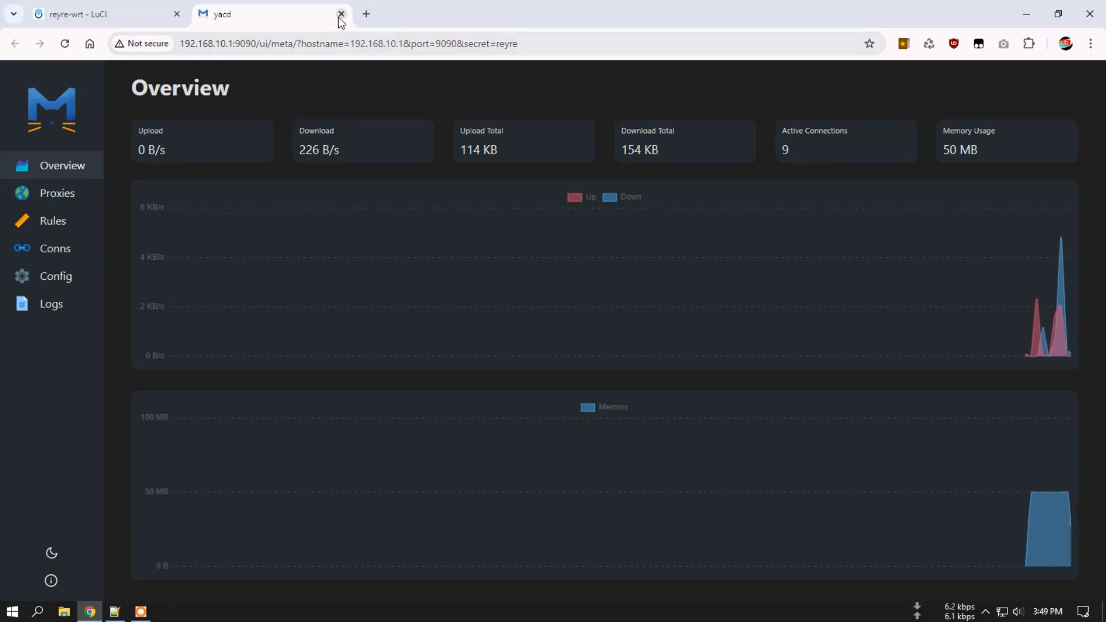
click(73, 196)
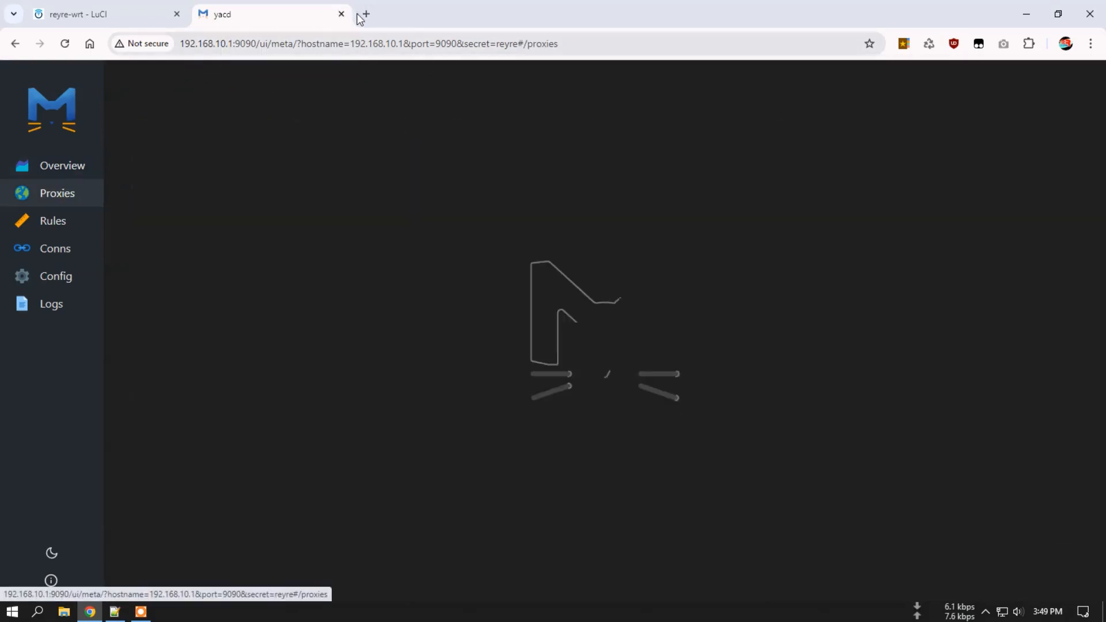
click(341, 14)
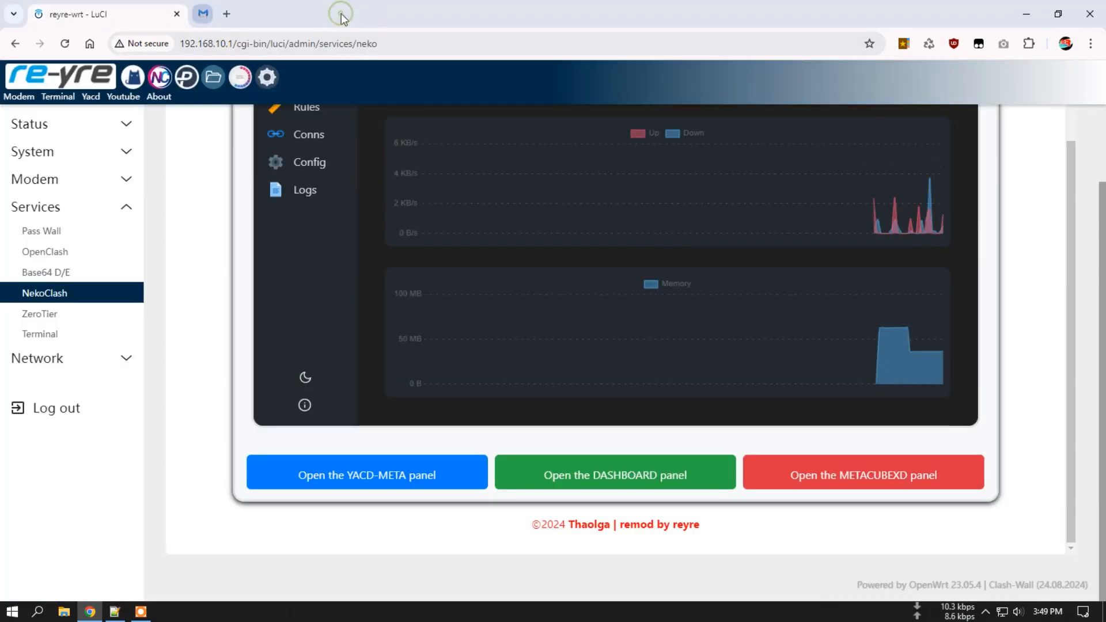
Open the Clash Dashboard panel in a new tab and check its Host and Secret controller fields.
click(622, 478)
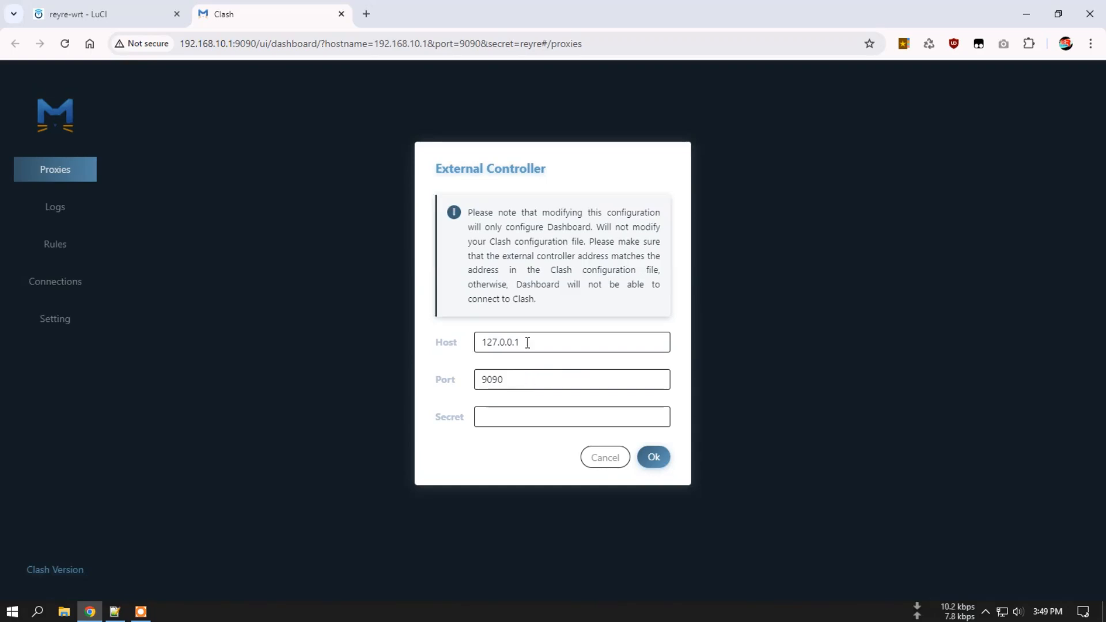
click(527, 343)
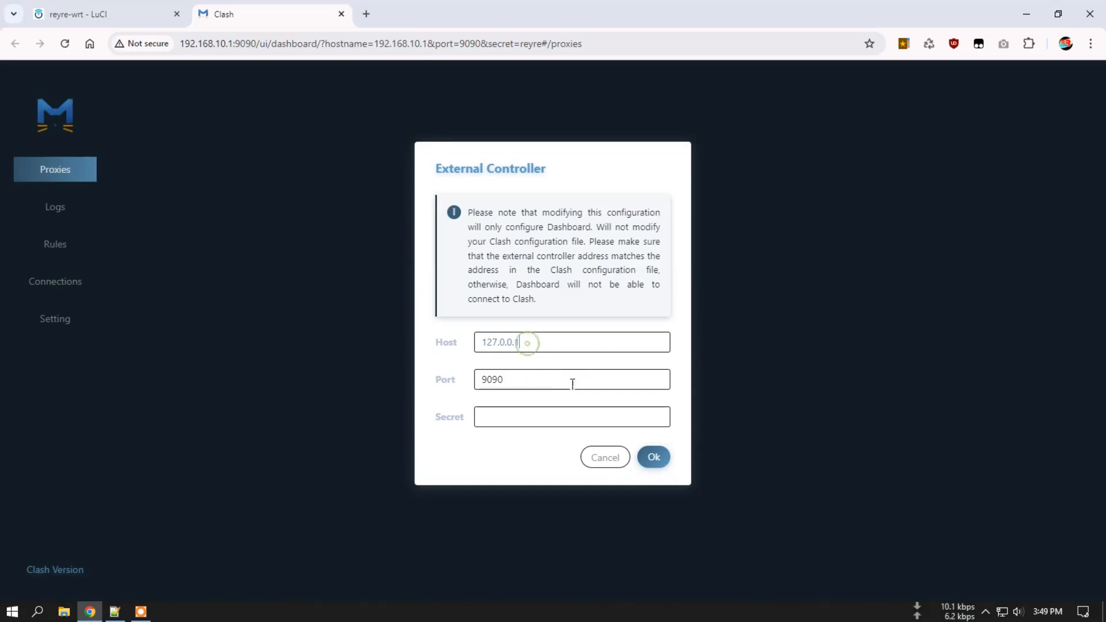
click(512, 415)
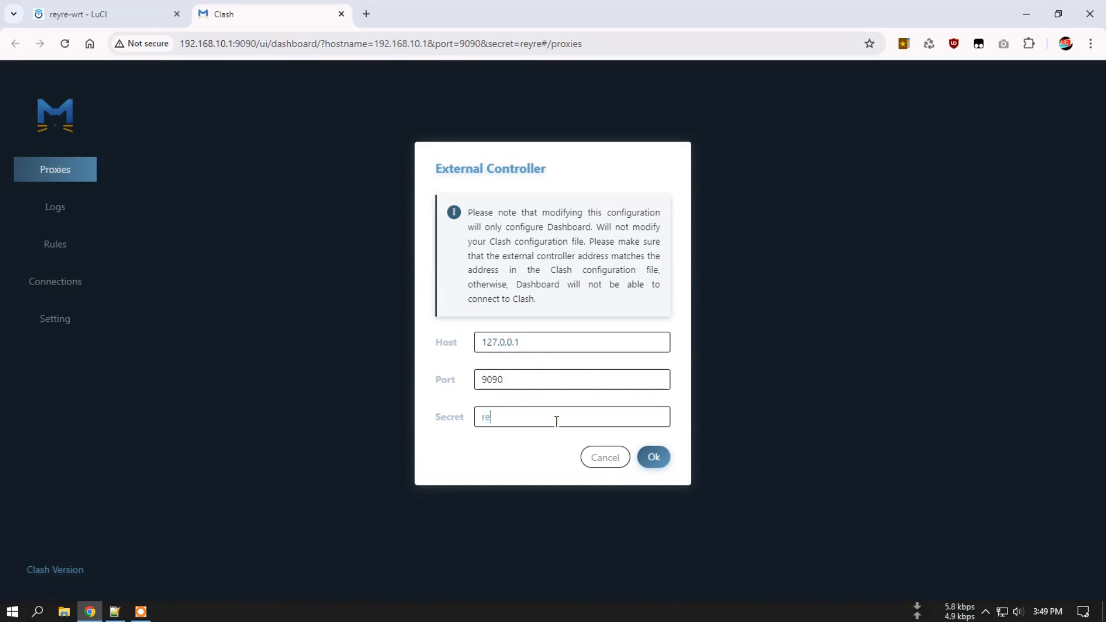
click(655, 465)
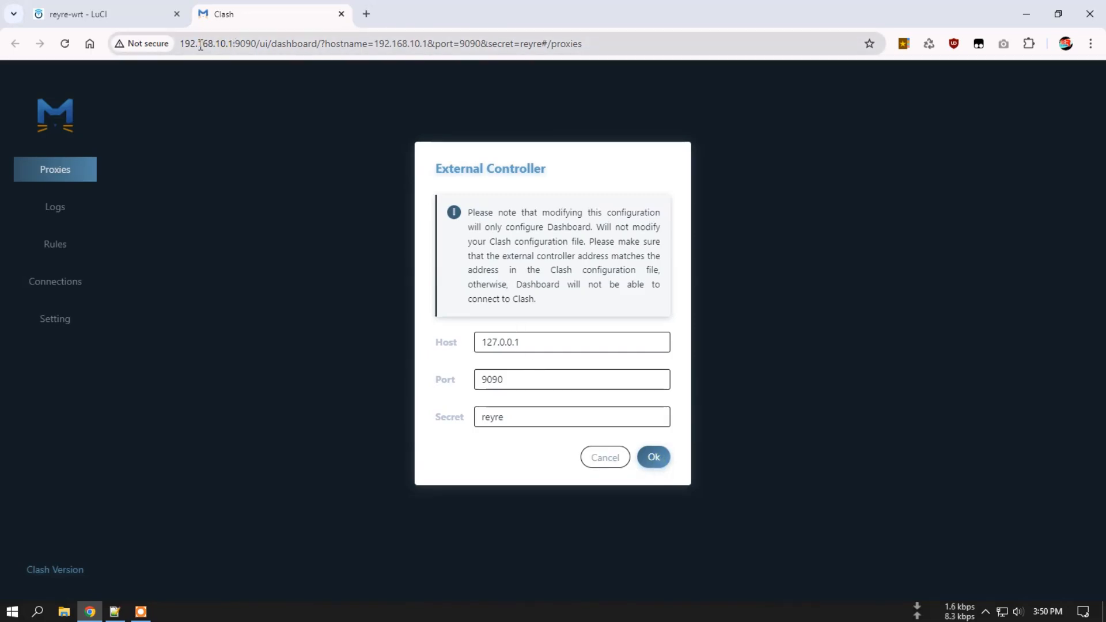
Change the controller host to 192.168.10.1 and browse the loaded Account policy groups and providers.
drag(532, 343, 460, 338)
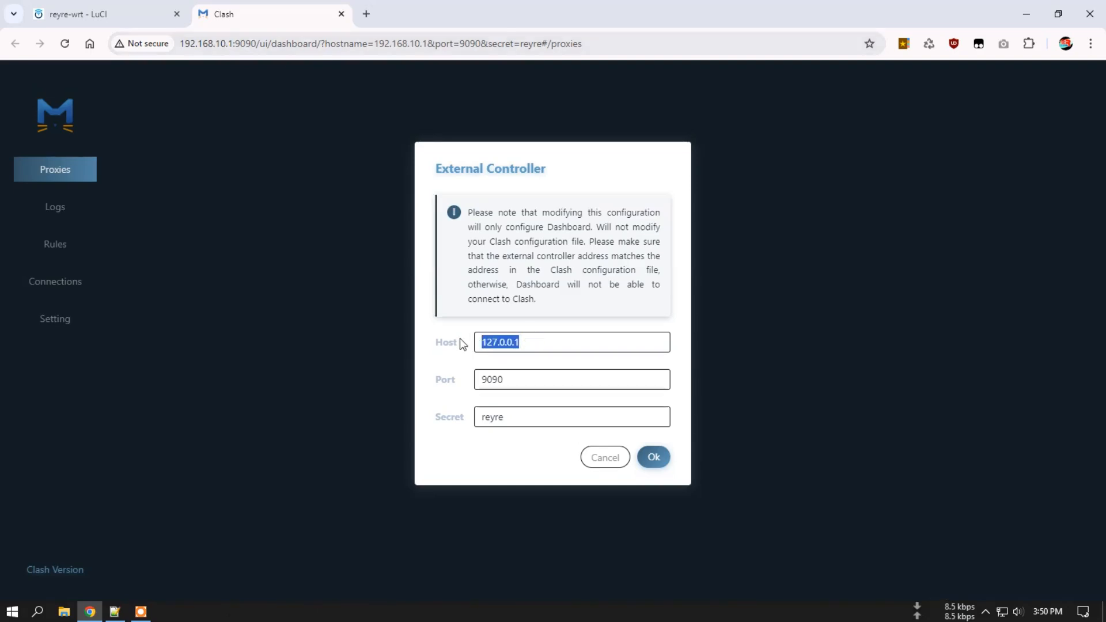
text(192.1)
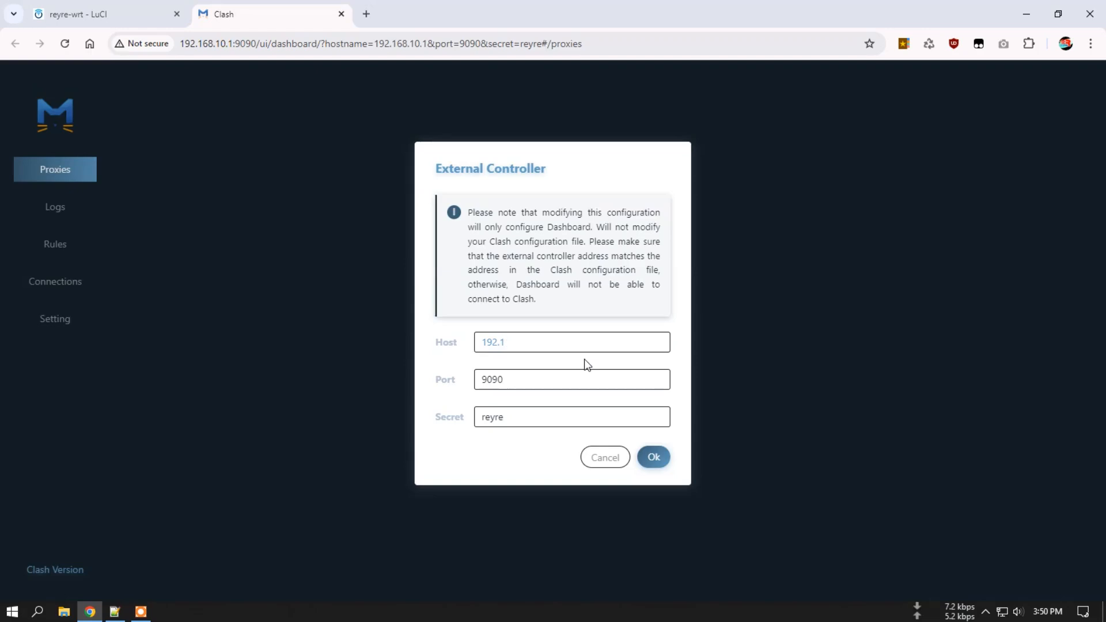
text(68.10.1)
click(655, 459)
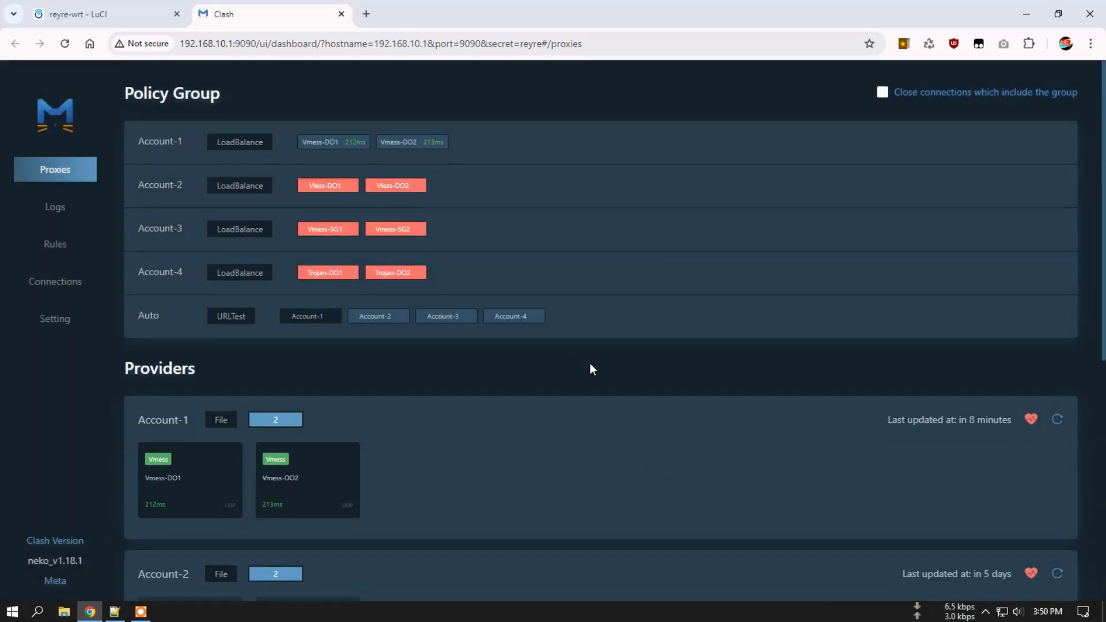
scroll(533, 431, down, 8)
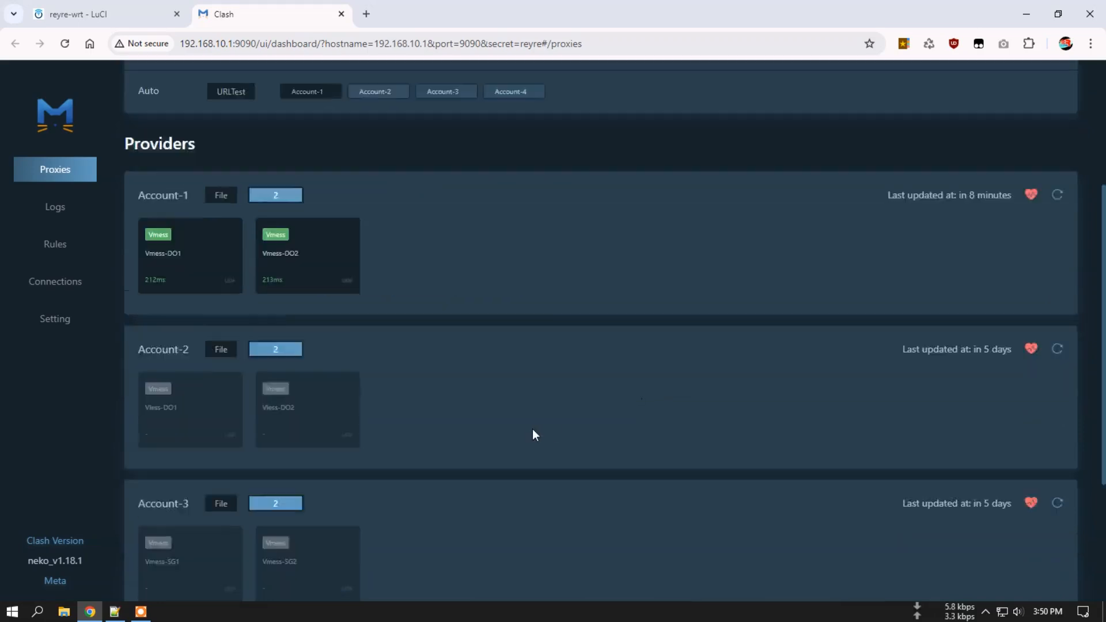
click(340, 14)
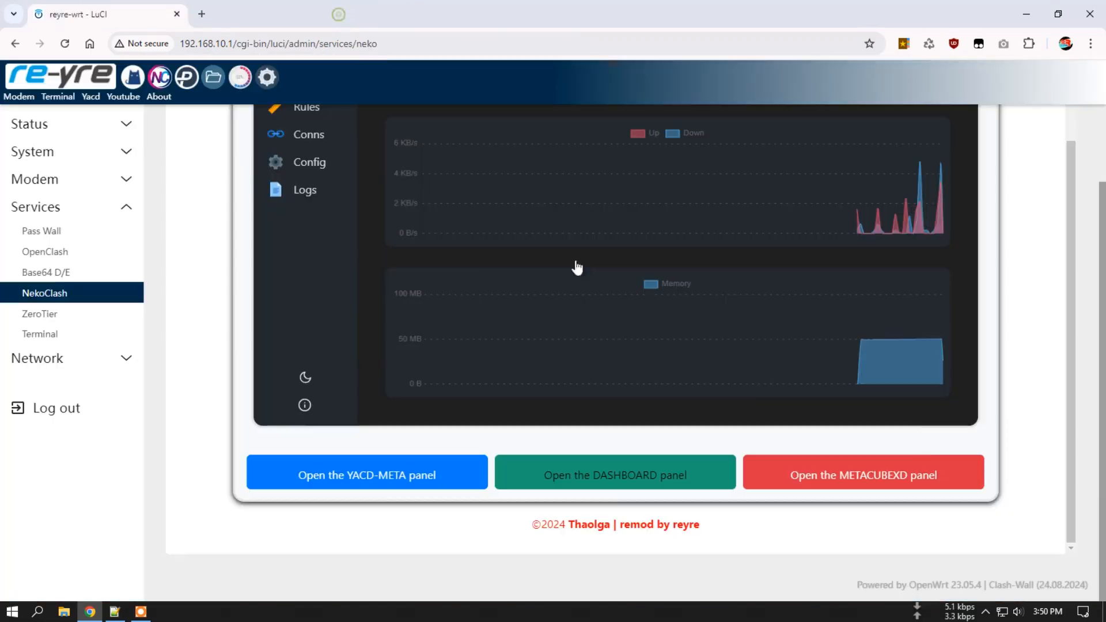
click(842, 471)
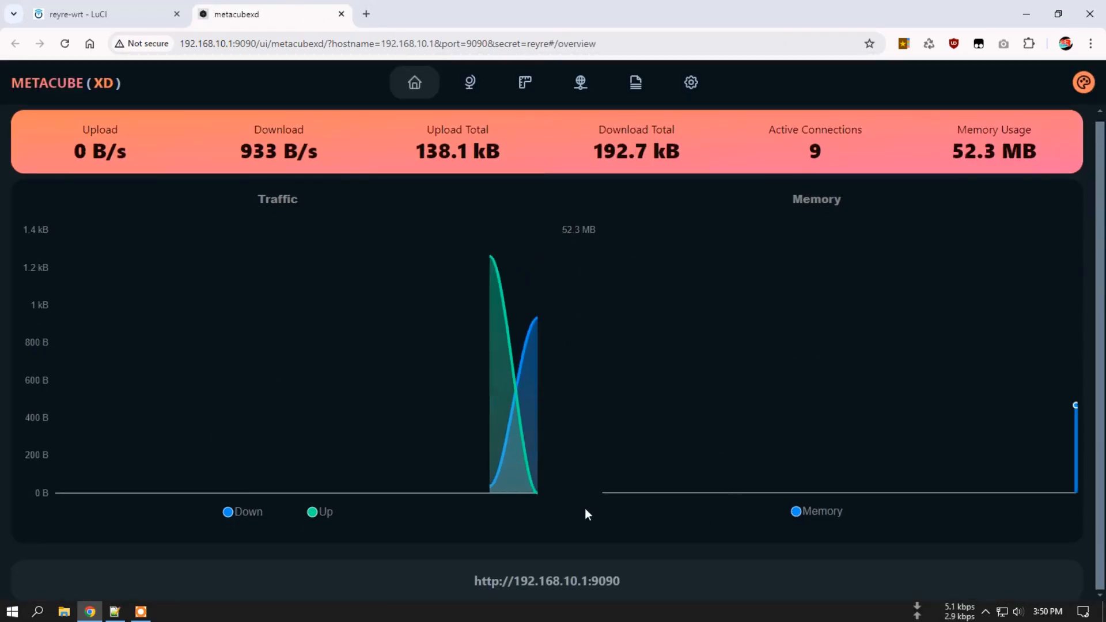
click(693, 84)
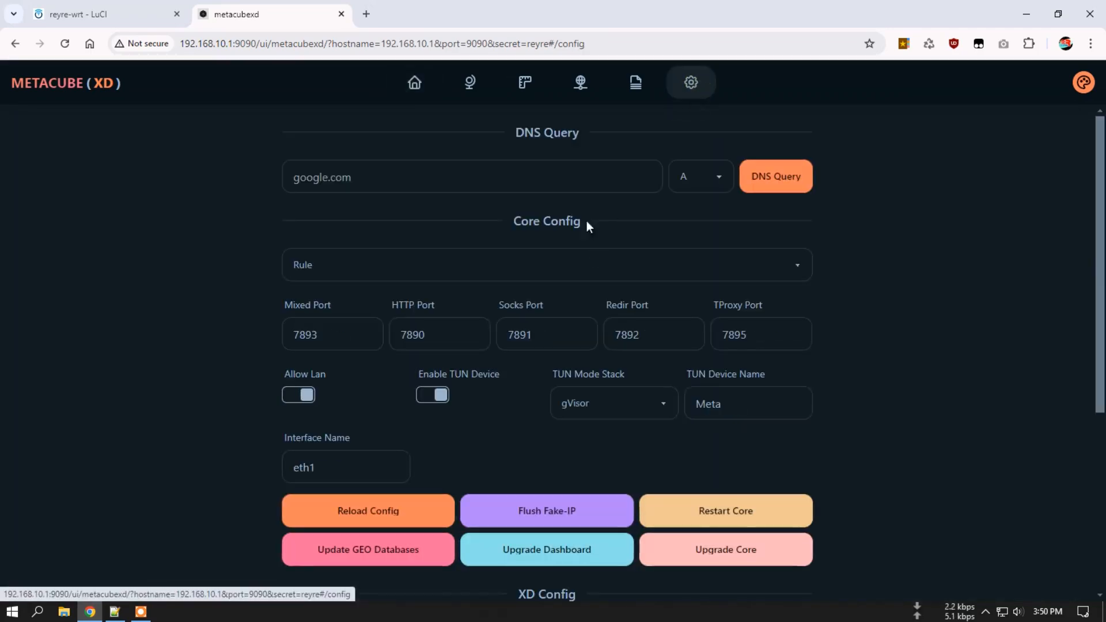
scroll(631, 348, down, 5)
scroll(630, 350, up, 5)
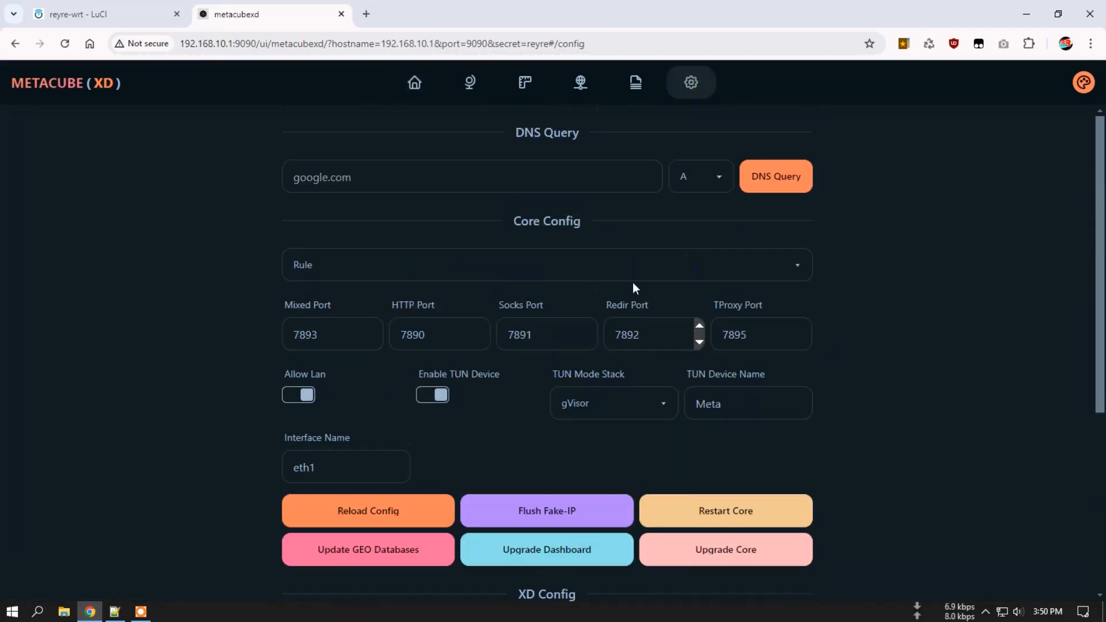
click(425, 88)
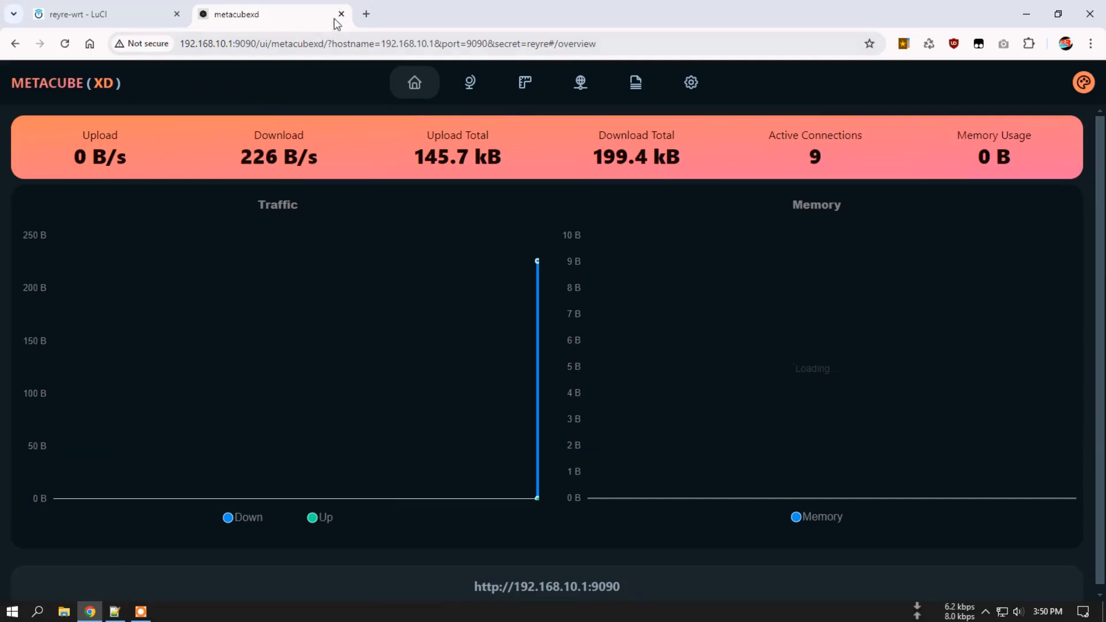
click(341, 13)
scroll(583, 389, up, 2)
scroll(583, 388, up, 3)
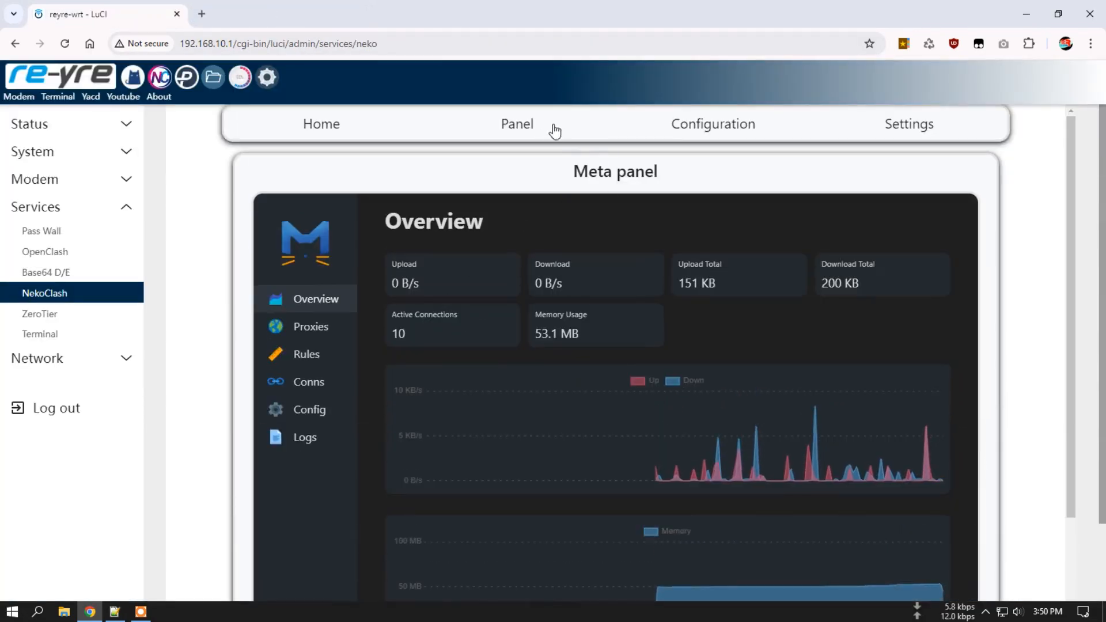
Review the port settings on the NekoClash Configuration page.
click(735, 128)
scroll(337, 358, down, 1)
scroll(335, 353, down, 2)
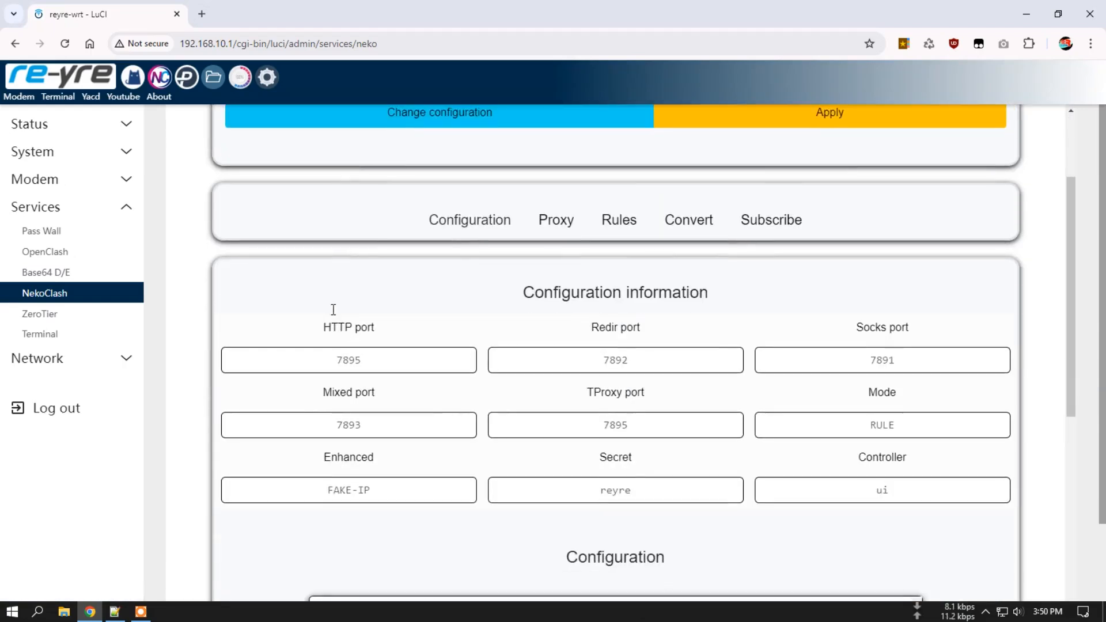
scroll(661, 307, down, 1)
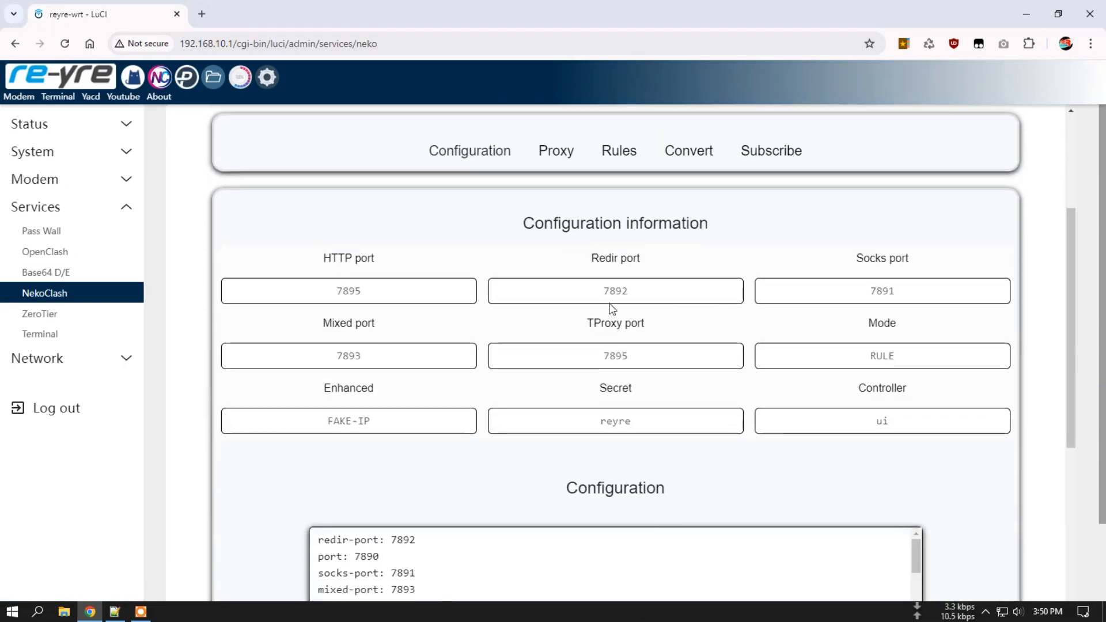
scroll(717, 318, down, 1)
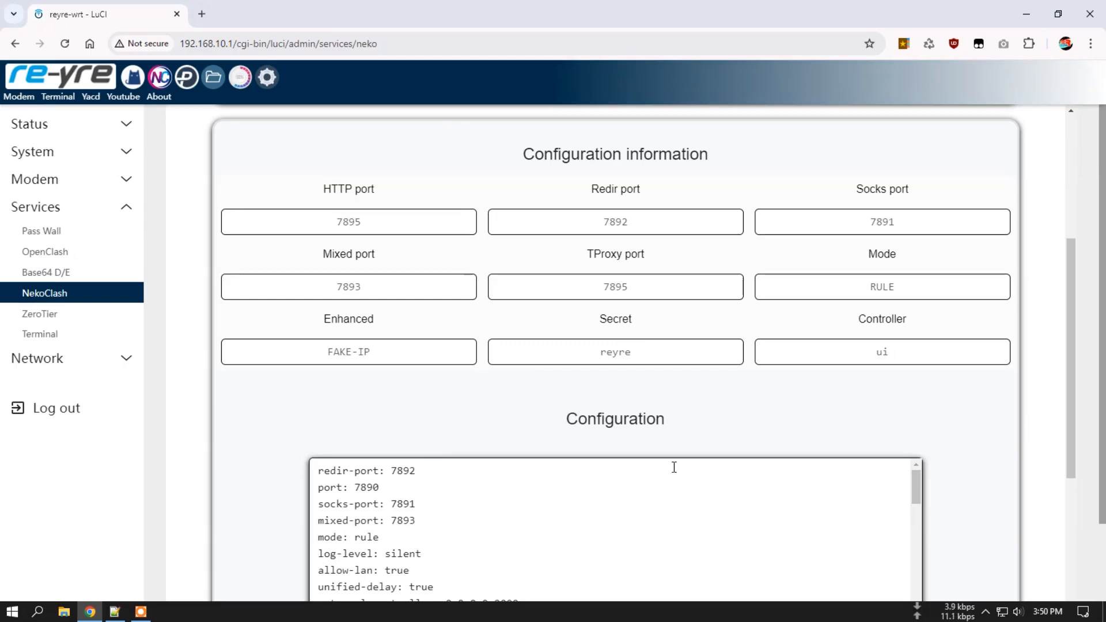
scroll(672, 465, up, 1)
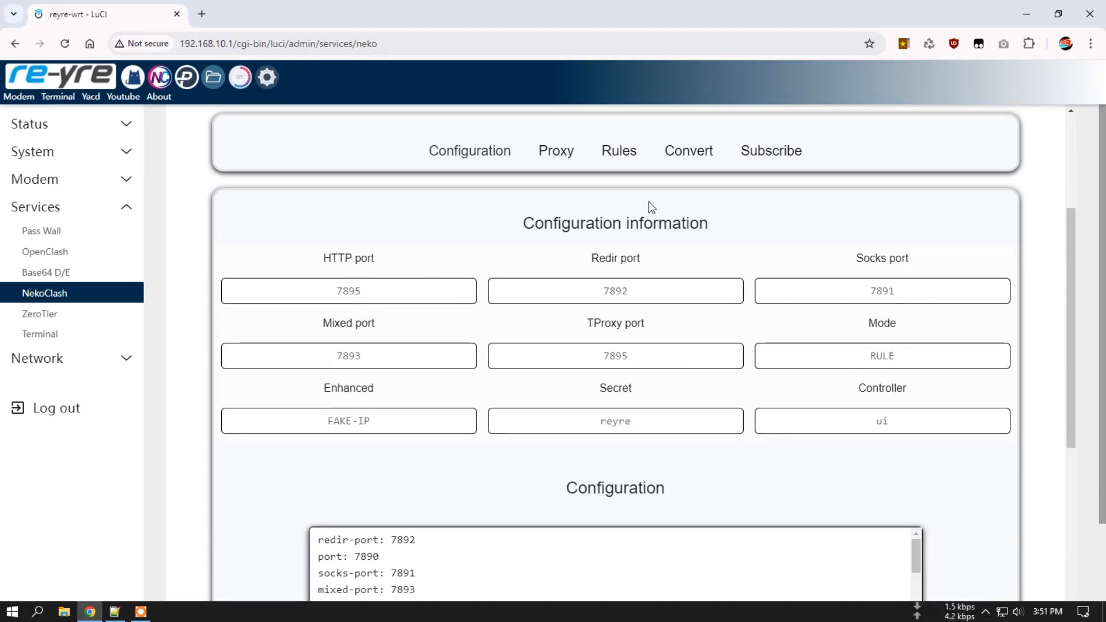
Load the account-1.yaml proxy file into the proxy editor.
click(559, 152)
click(585, 287)
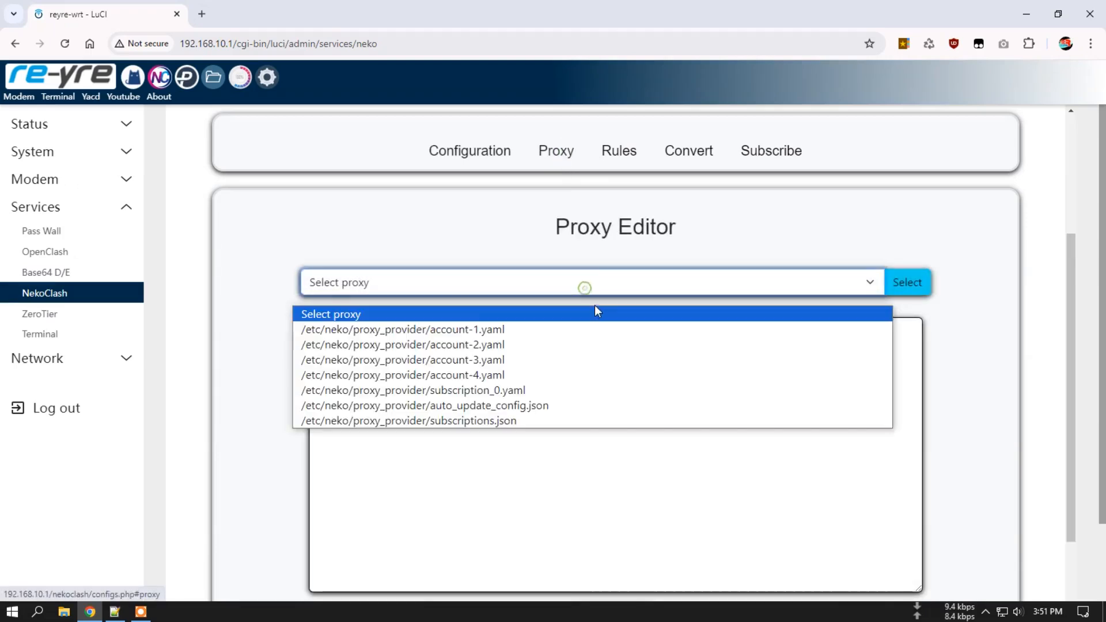
click(595, 329)
click(923, 291)
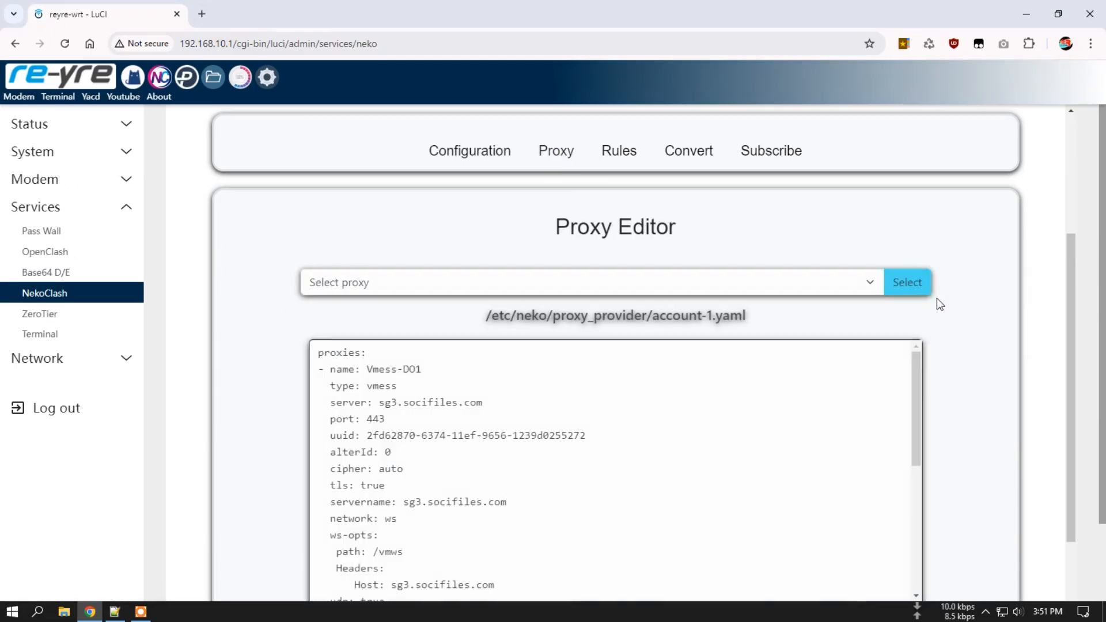
Load the streaming.yaml rule file into the rule editor.
click(618, 151)
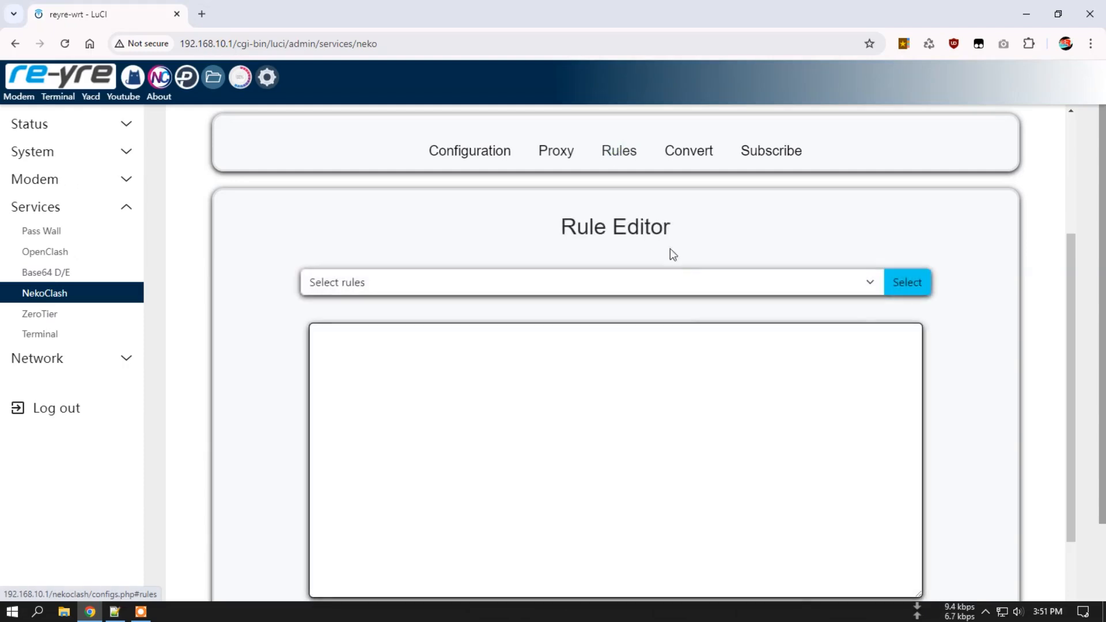
click(687, 298)
click(568, 388)
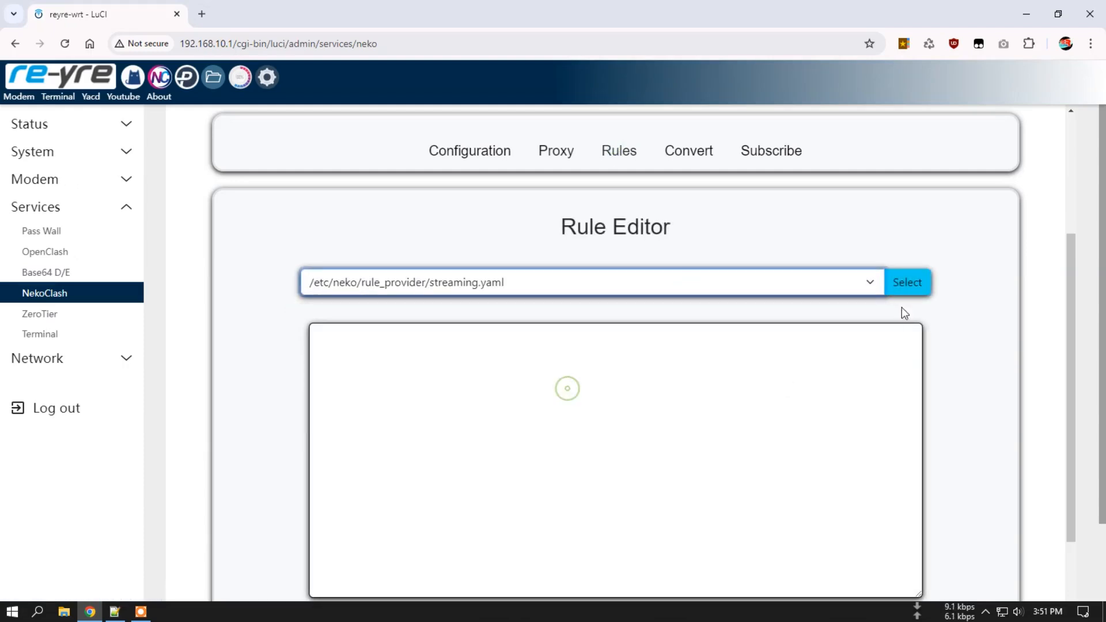
click(906, 295)
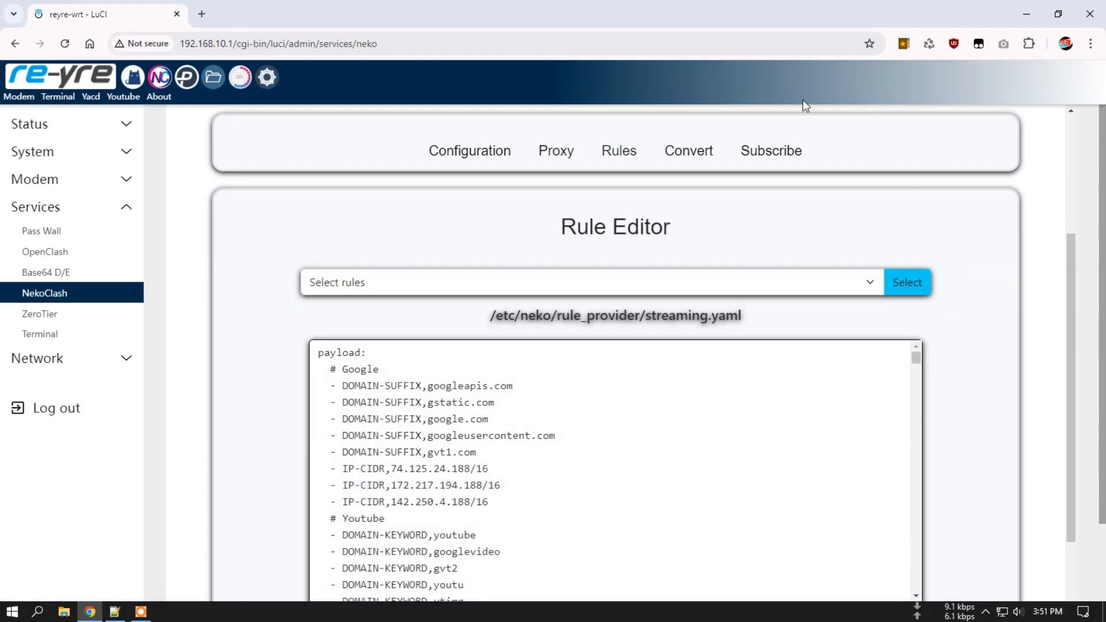
Look over the subscription converter, Mihomo subscription settings and subscription manager, then return home.
click(696, 152)
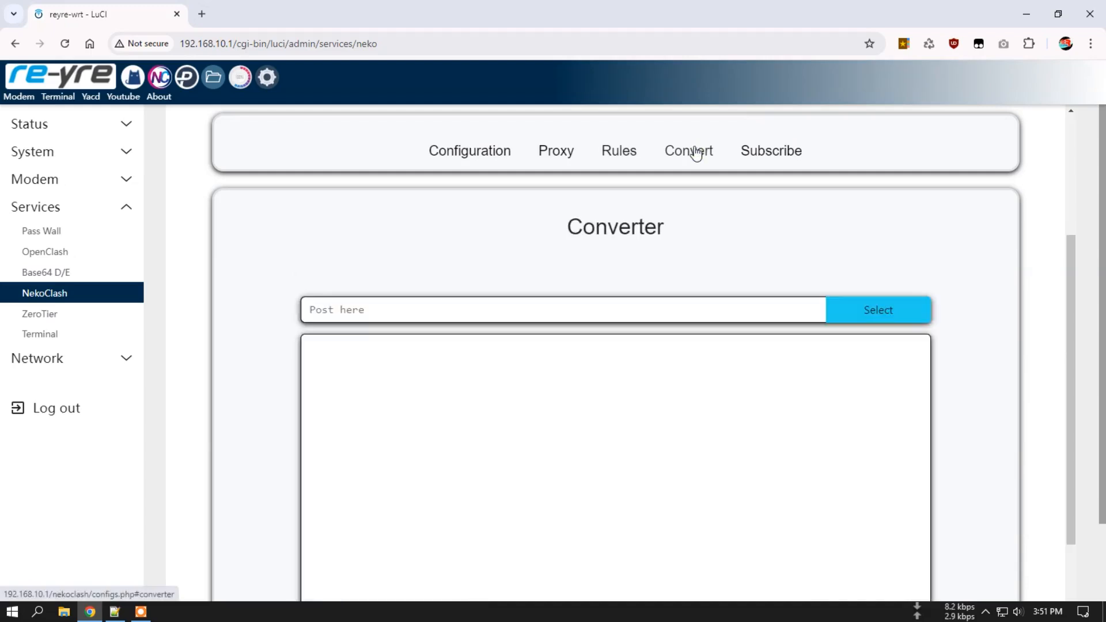
click(778, 153)
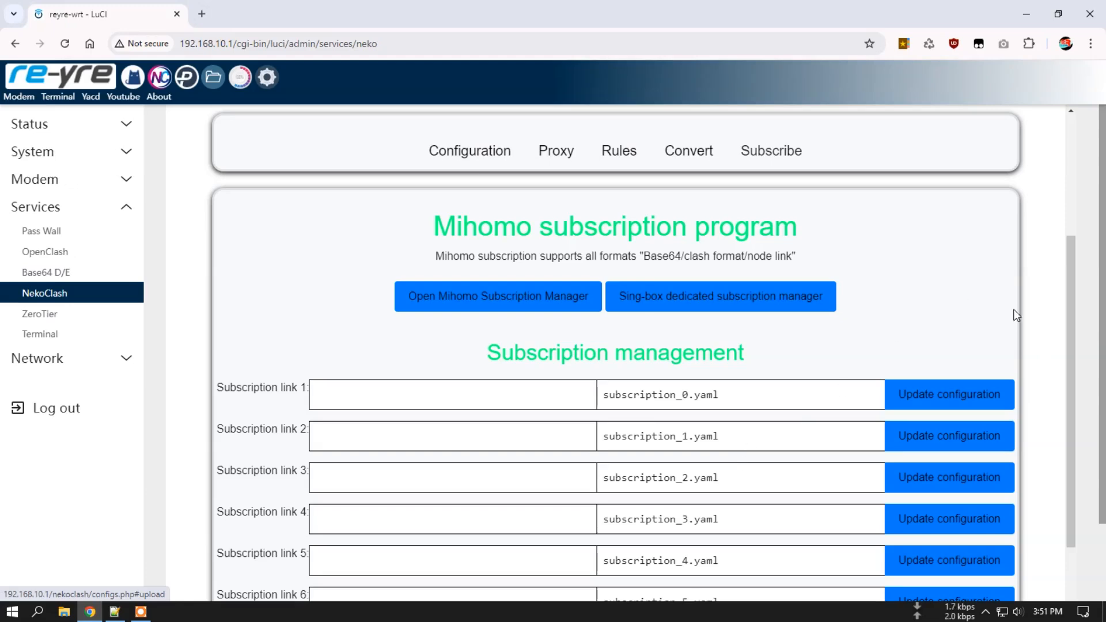
scroll(1019, 314, down, 4)
scroll(1034, 325, up, 6)
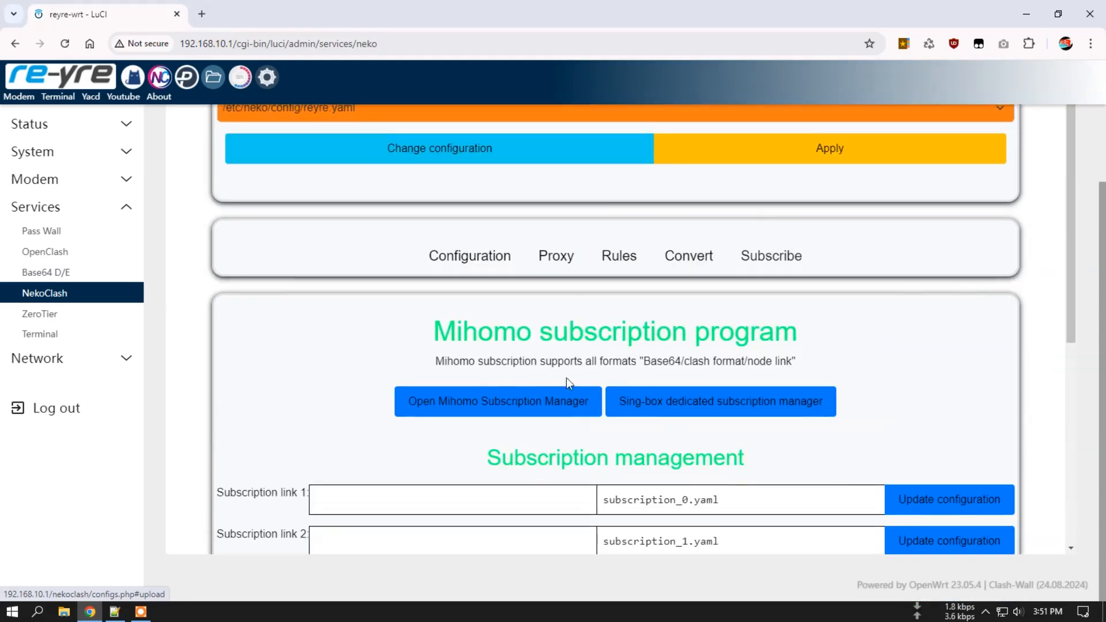
click(503, 400)
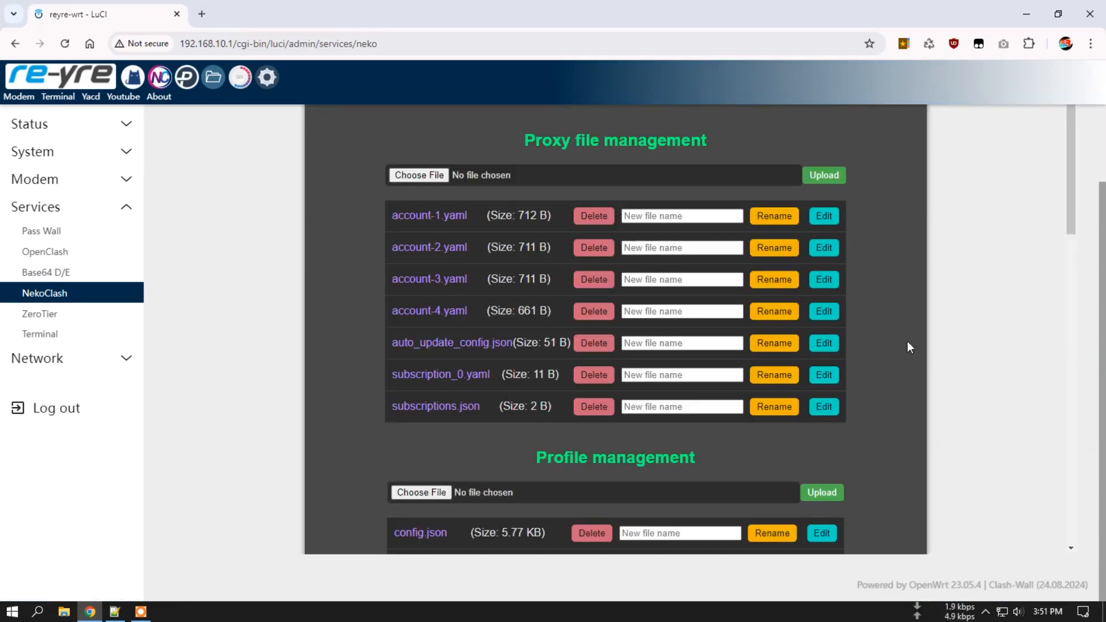
scroll(984, 291, down, 6)
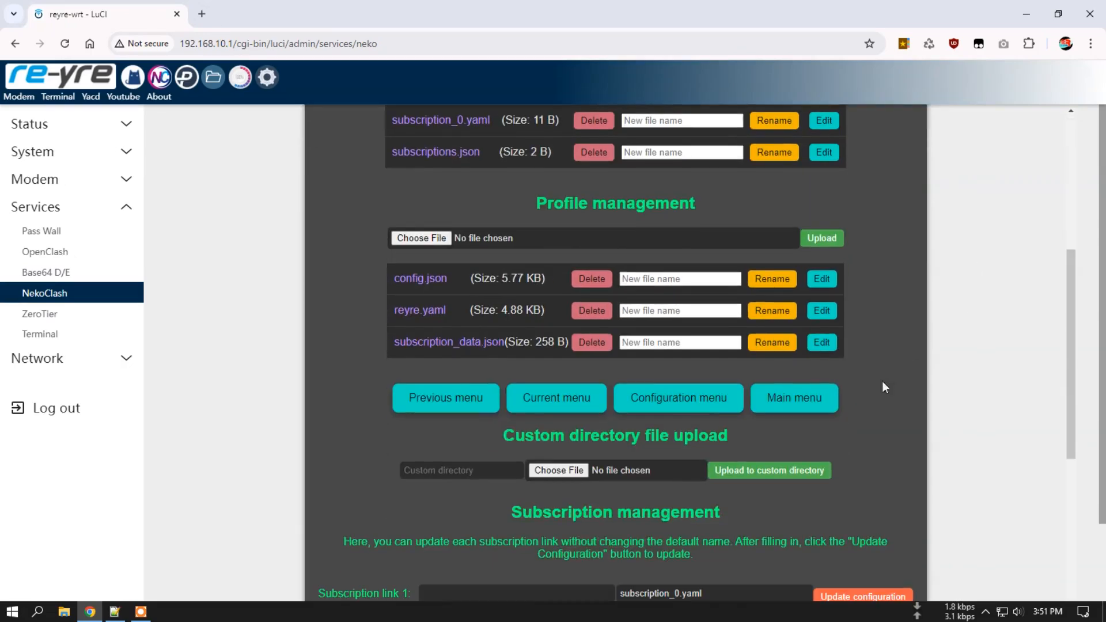
click(794, 397)
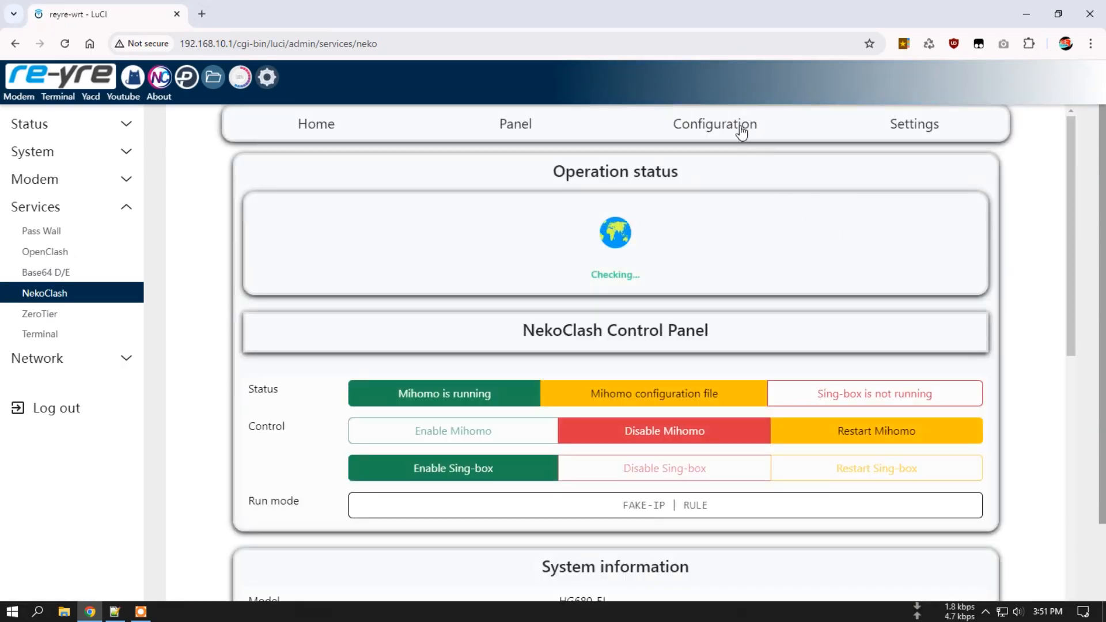
click(741, 132)
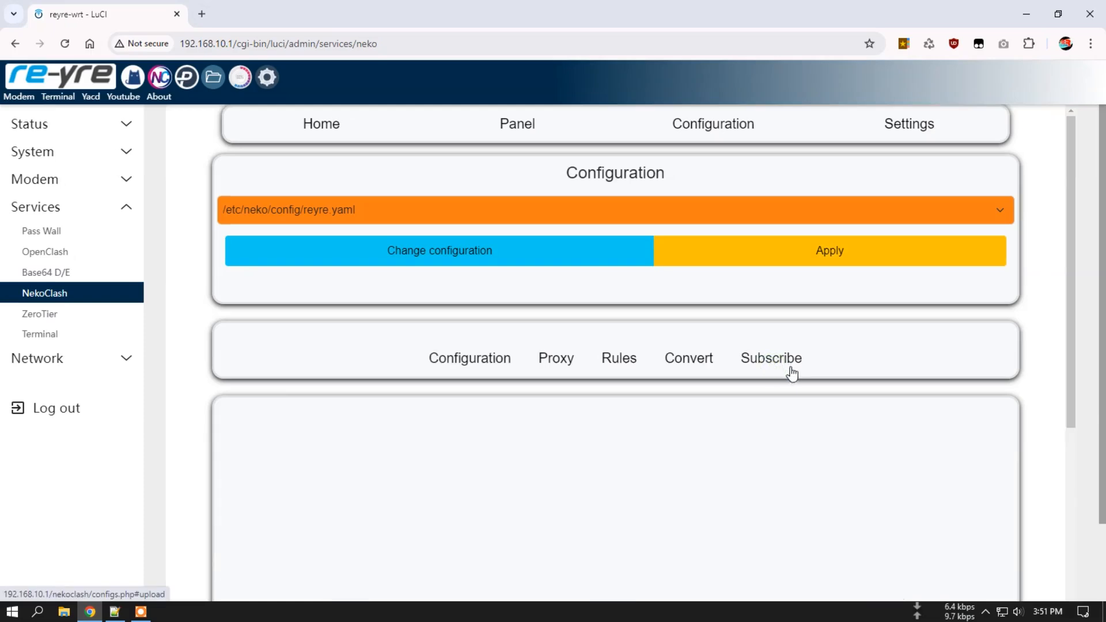
click(792, 373)
click(775, 297)
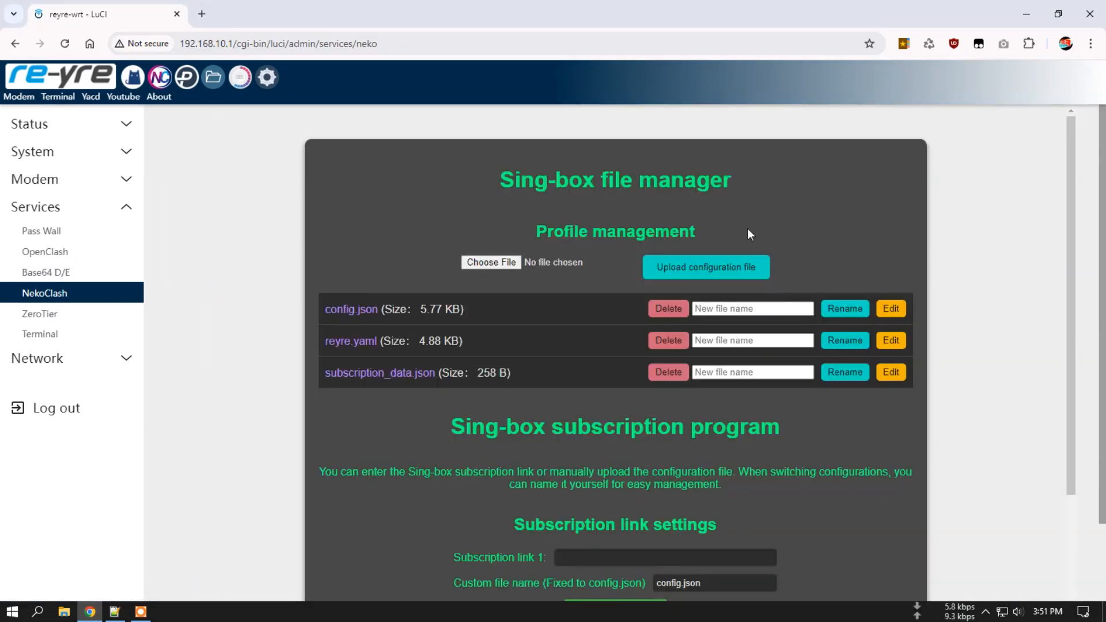
scroll(958, 300, down, 5)
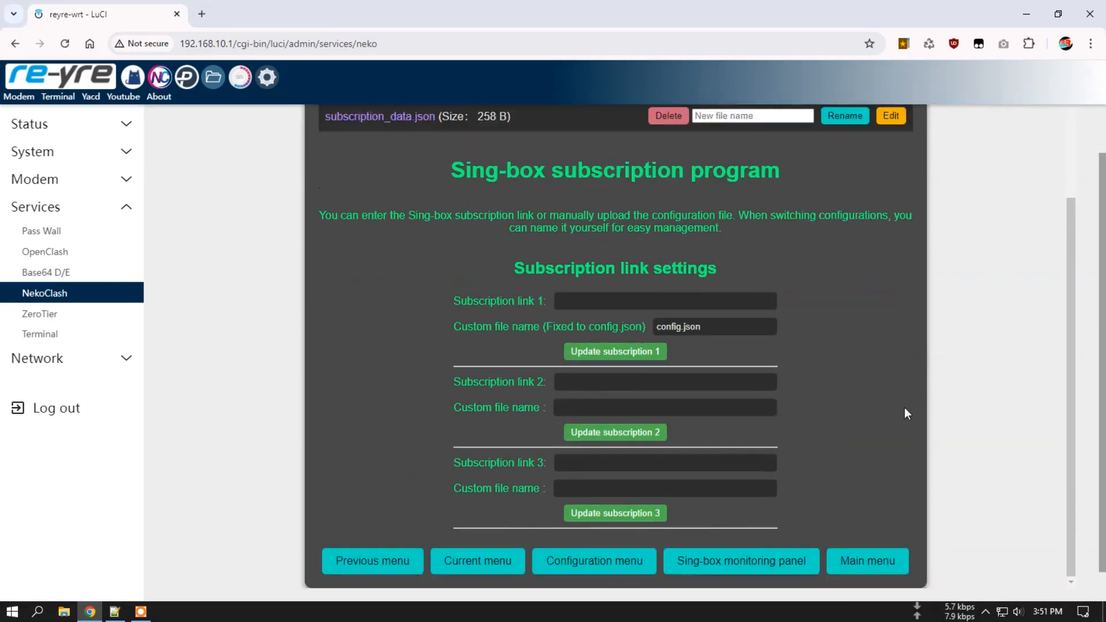
click(883, 529)
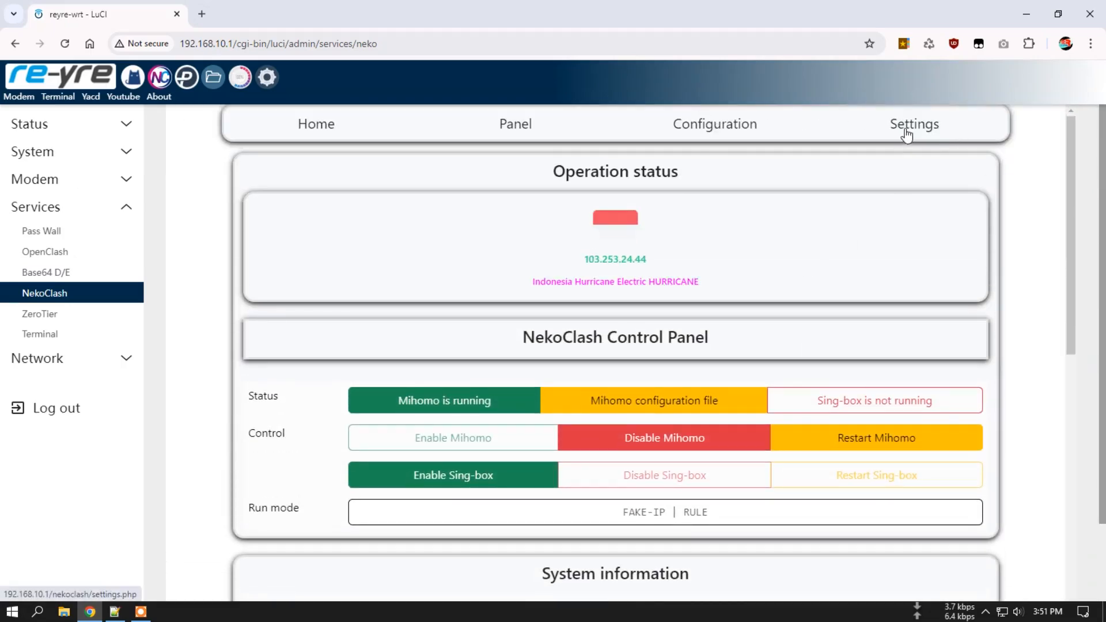
Show the Configuration page with reyre.yaml active, HTTP port 7895 and RULE mode.
scroll(867, 262, down, 5)
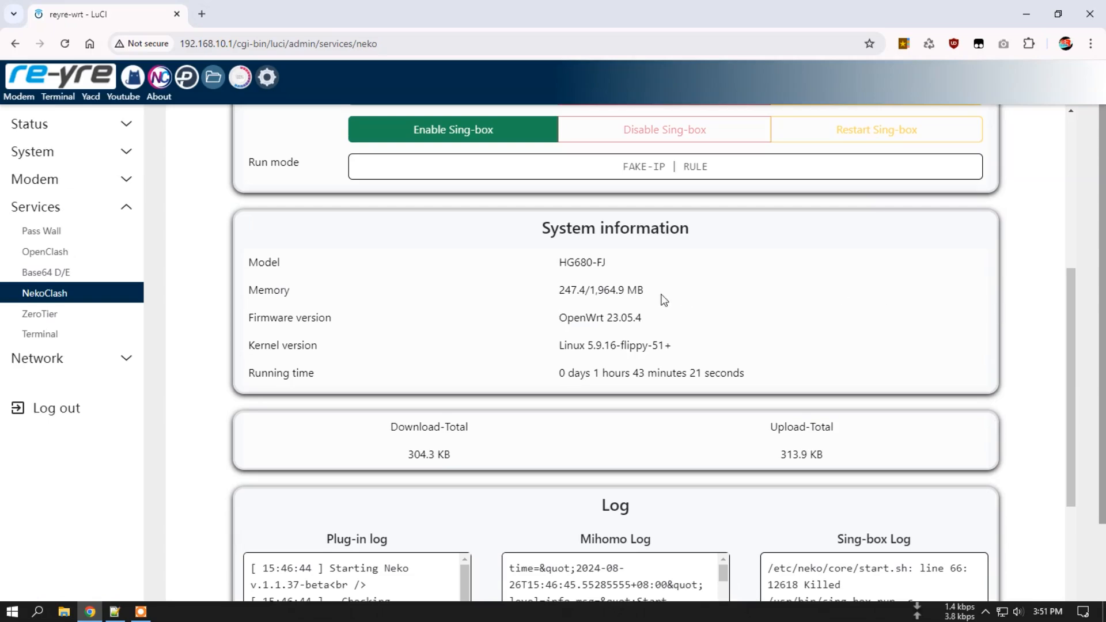
scroll(661, 302, down, 6)
scroll(937, 273, up, 10)
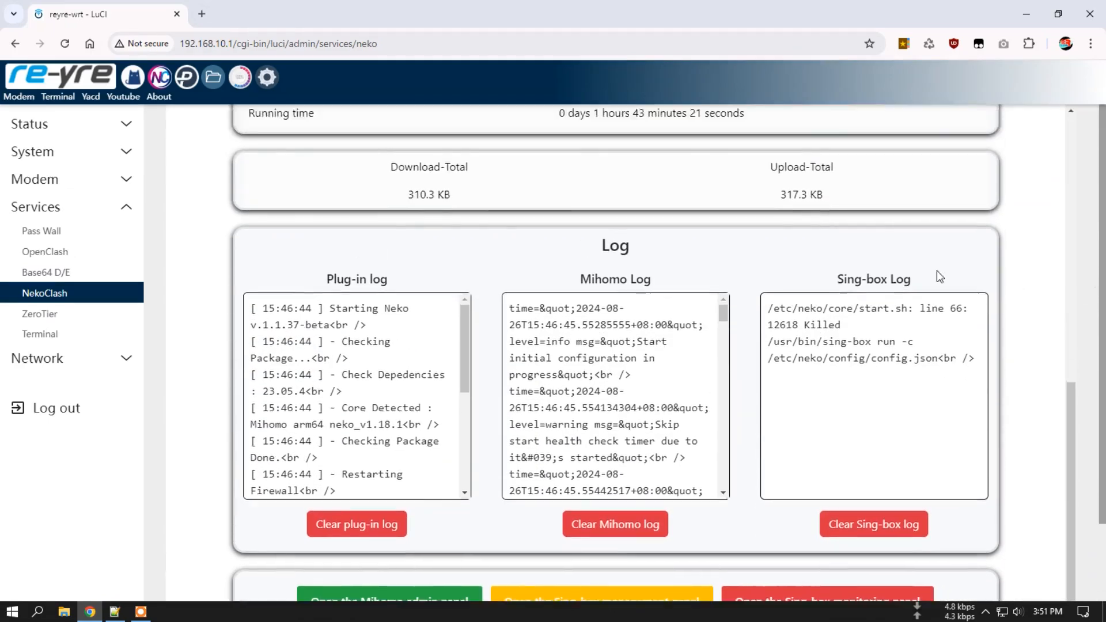
click(707, 138)
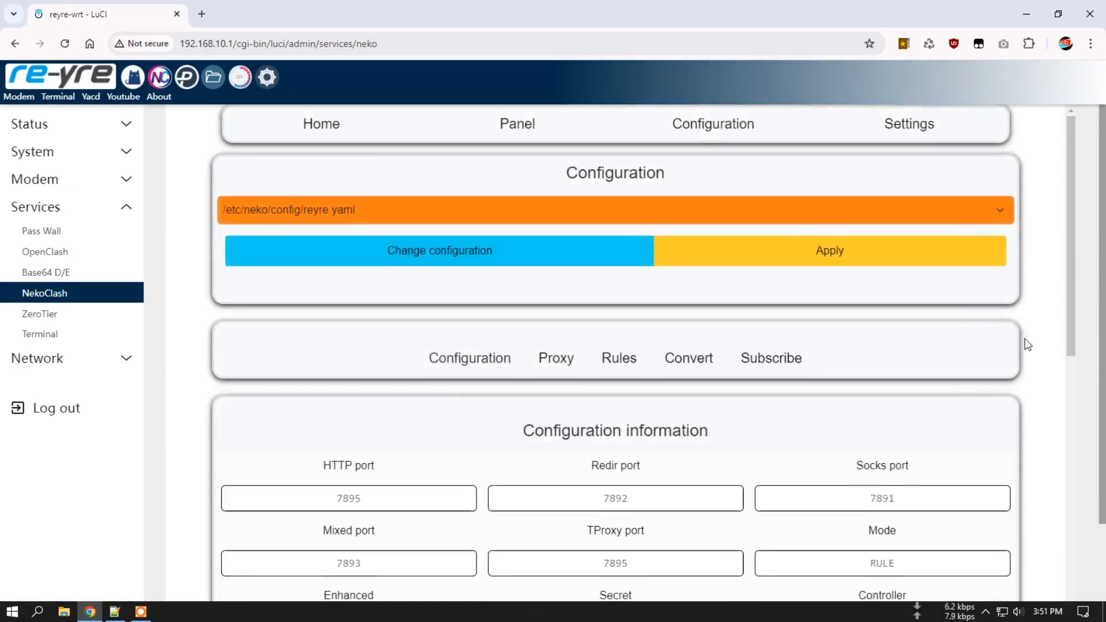
scroll(1044, 345, down, 8)
scroll(1043, 346, up, 8)
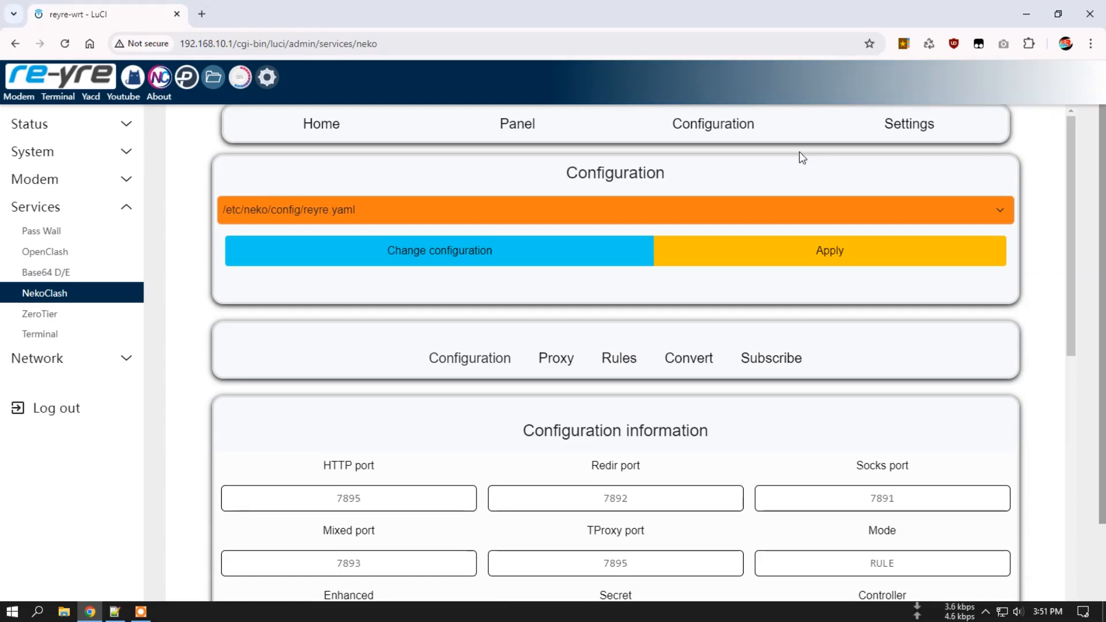
Inspect reyre.yaml's general settings from mixed-port down to ipv6, keeping reyre.yaml selected.
click(506, 209)
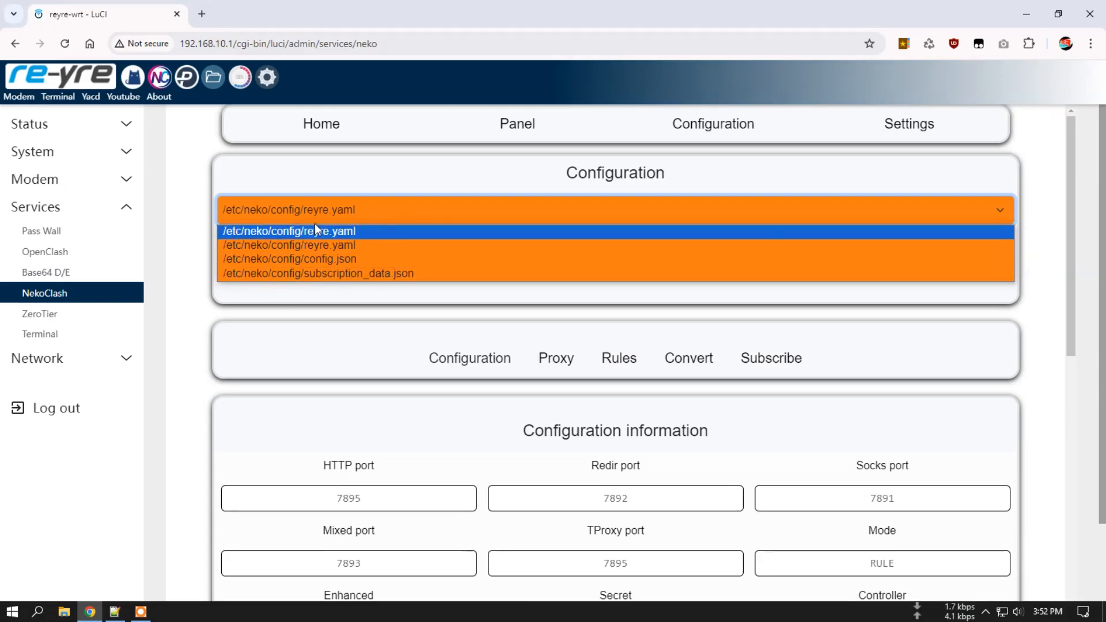
click(430, 185)
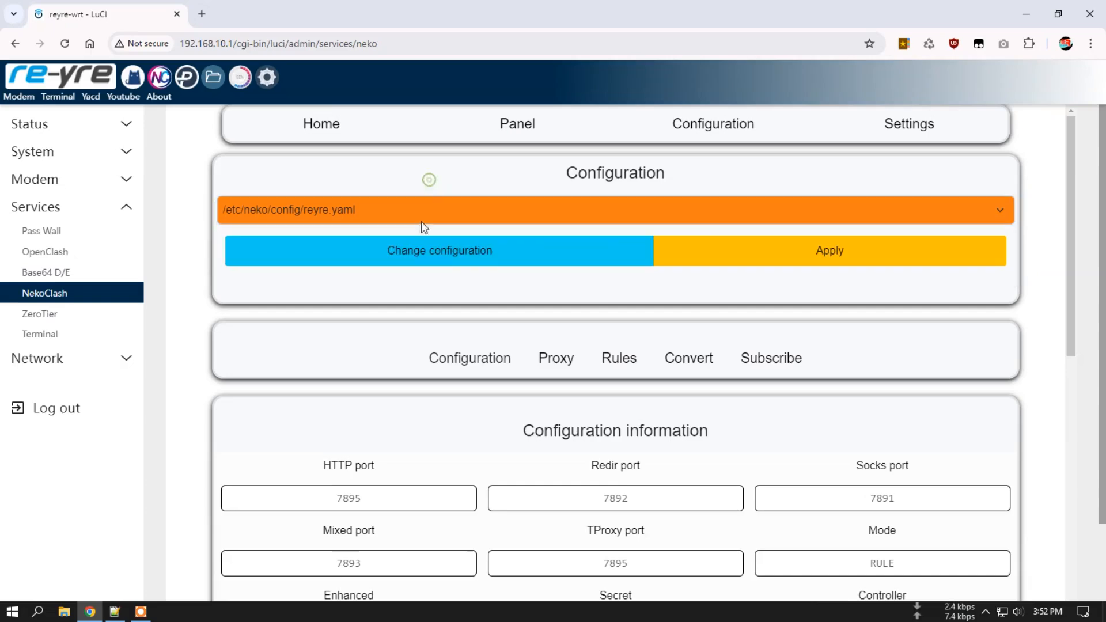
scroll(282, 355, down, 10)
drag(352, 170, 423, 399)
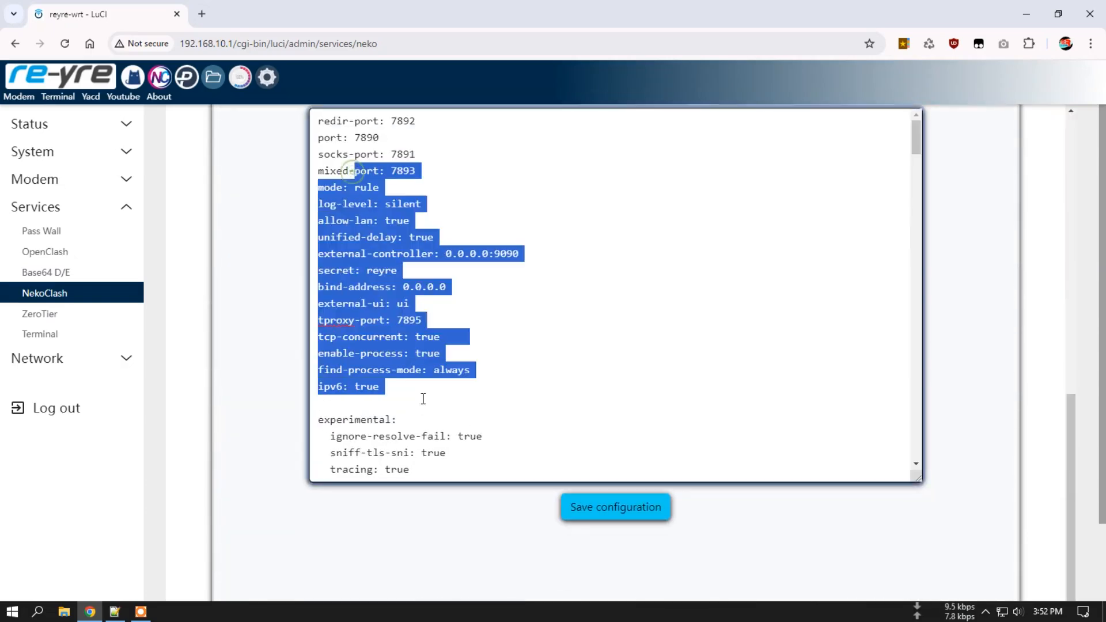
click(512, 346)
scroll(461, 383, down, 15)
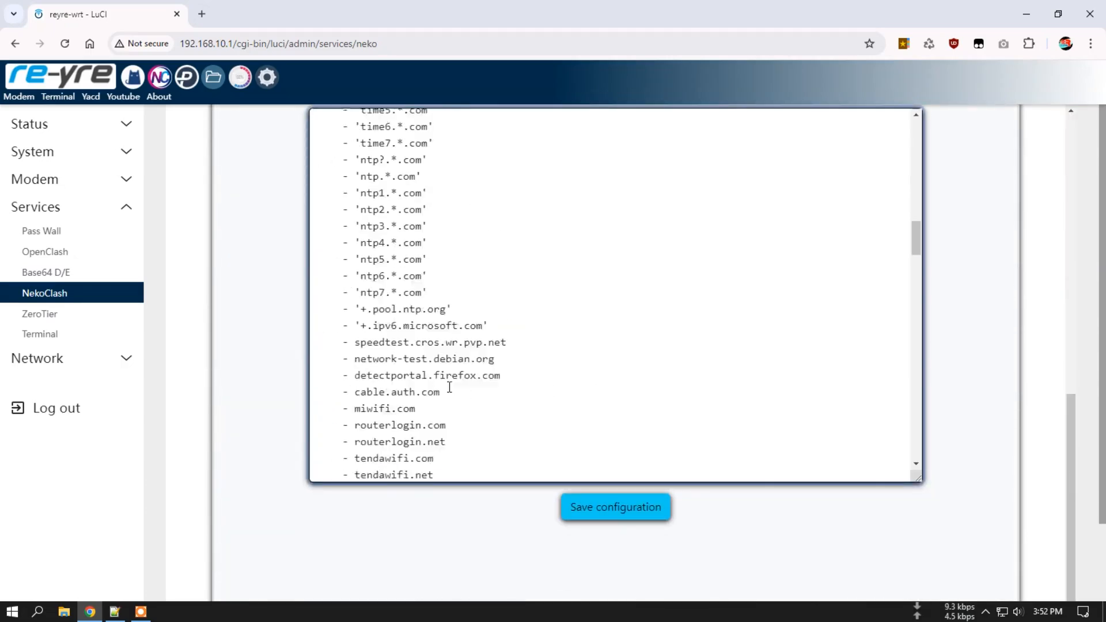
scroll(283, 369, up, 15)
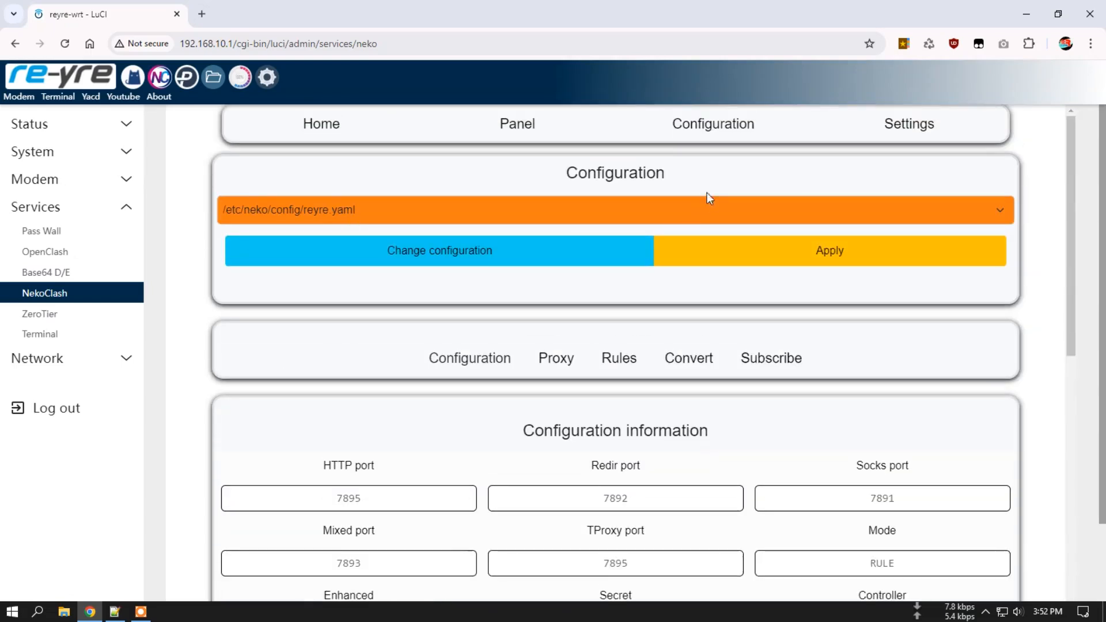
Look at the proxy and rule editors for reyre.yaml.
click(372, 202)
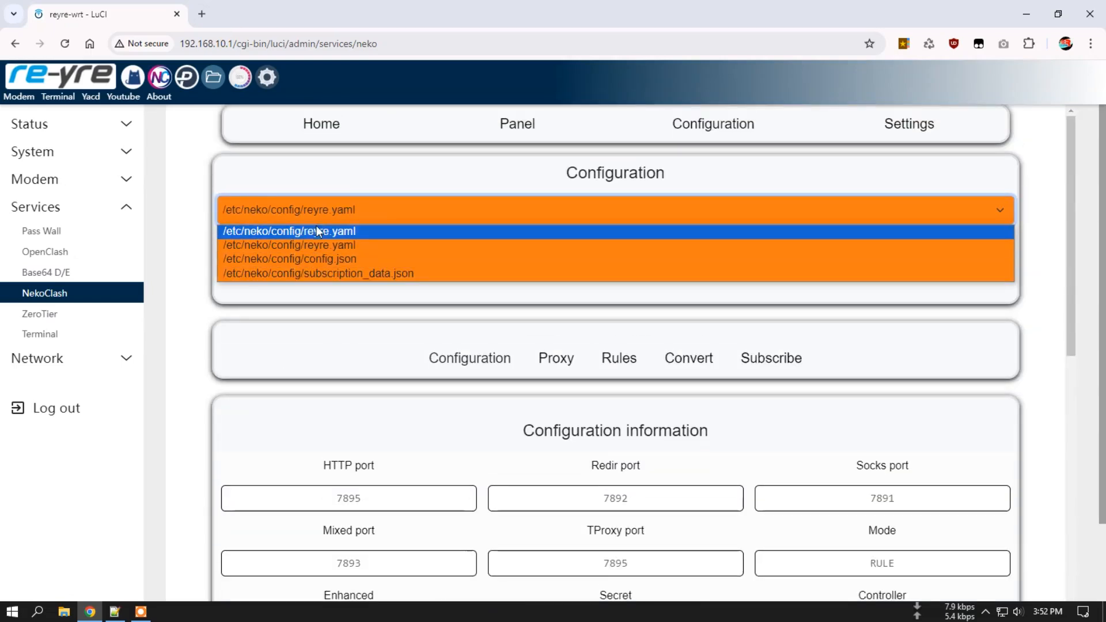
click(521, 184)
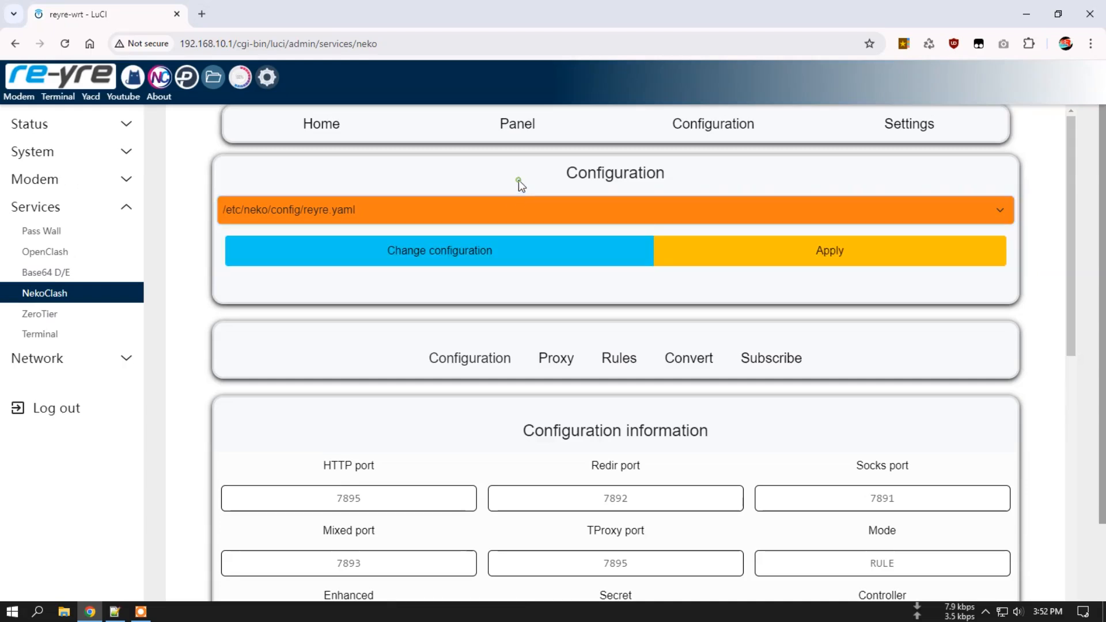
click(546, 365)
click(619, 363)
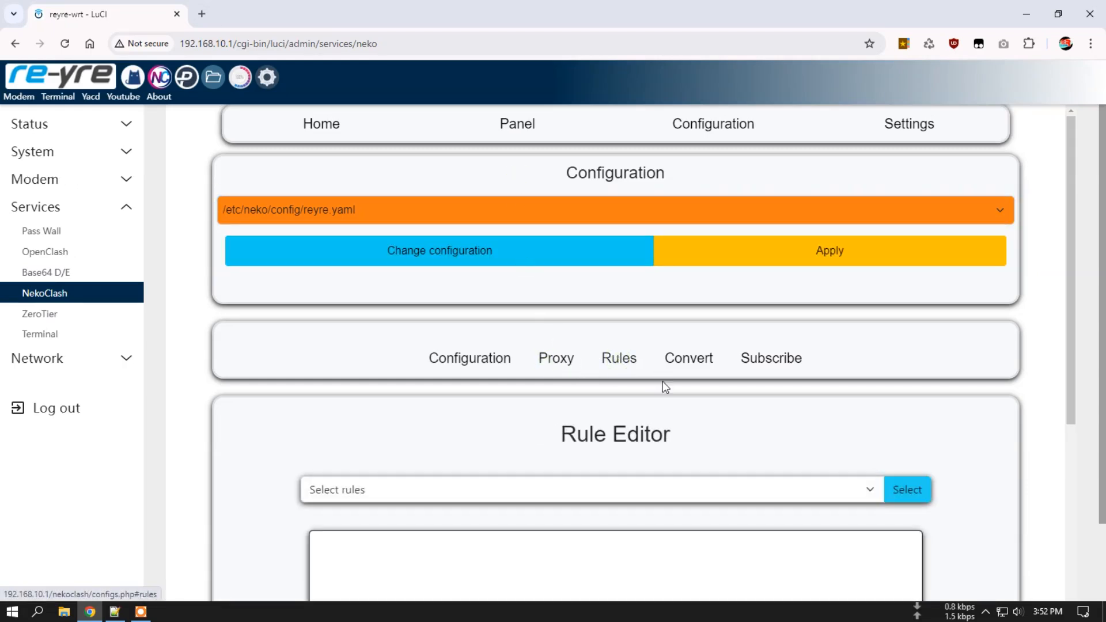
Load reyre.yaml as the active configuration with Change configuration.
click(384, 210)
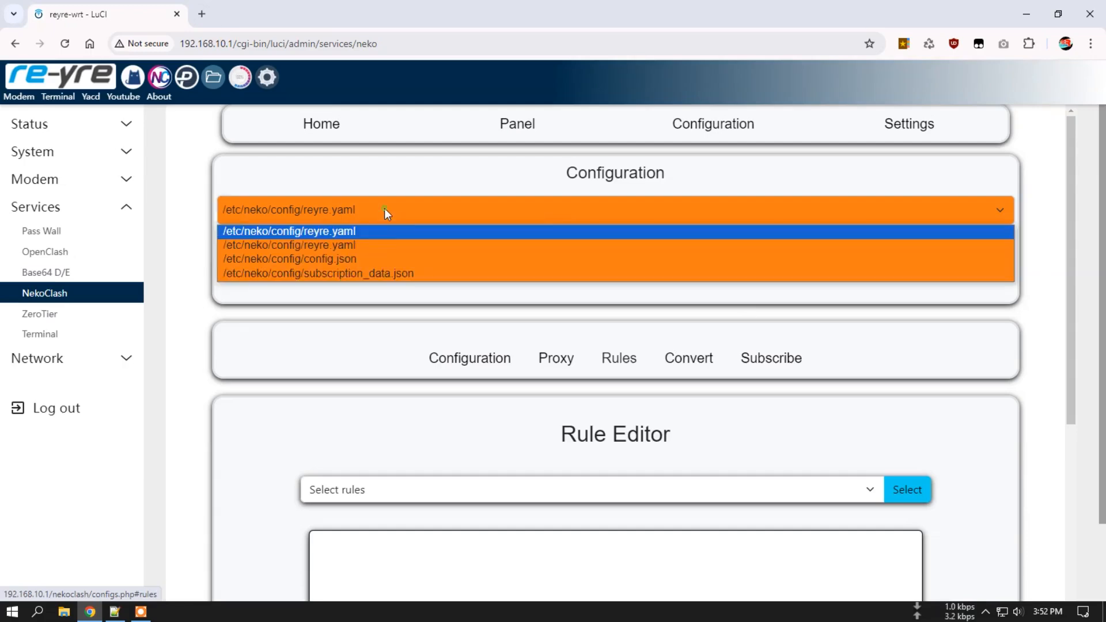
click(513, 199)
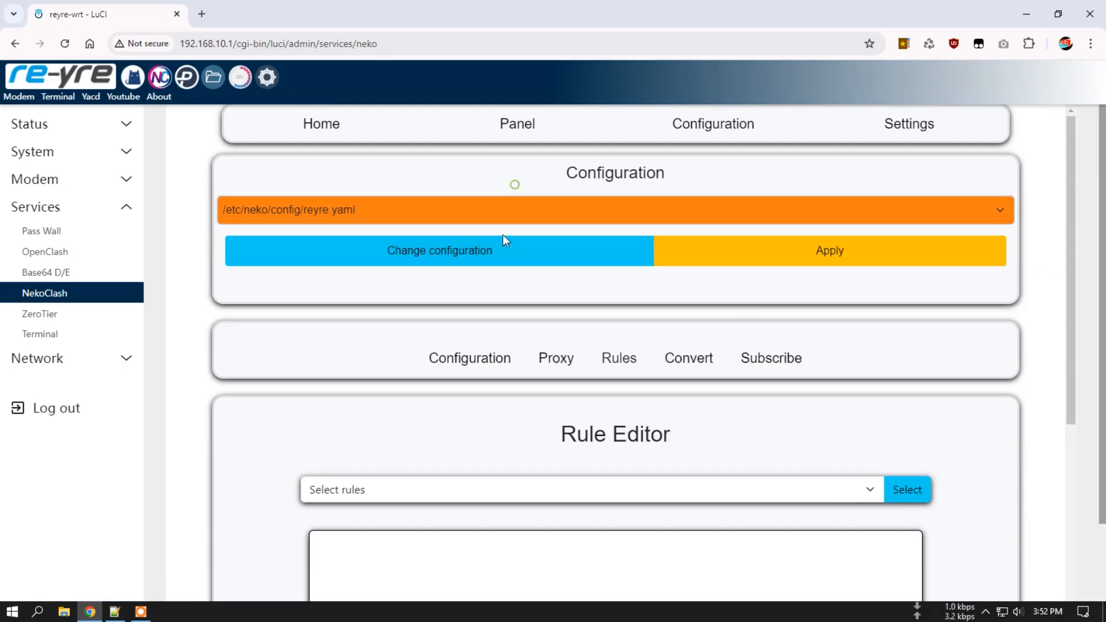
click(455, 265)
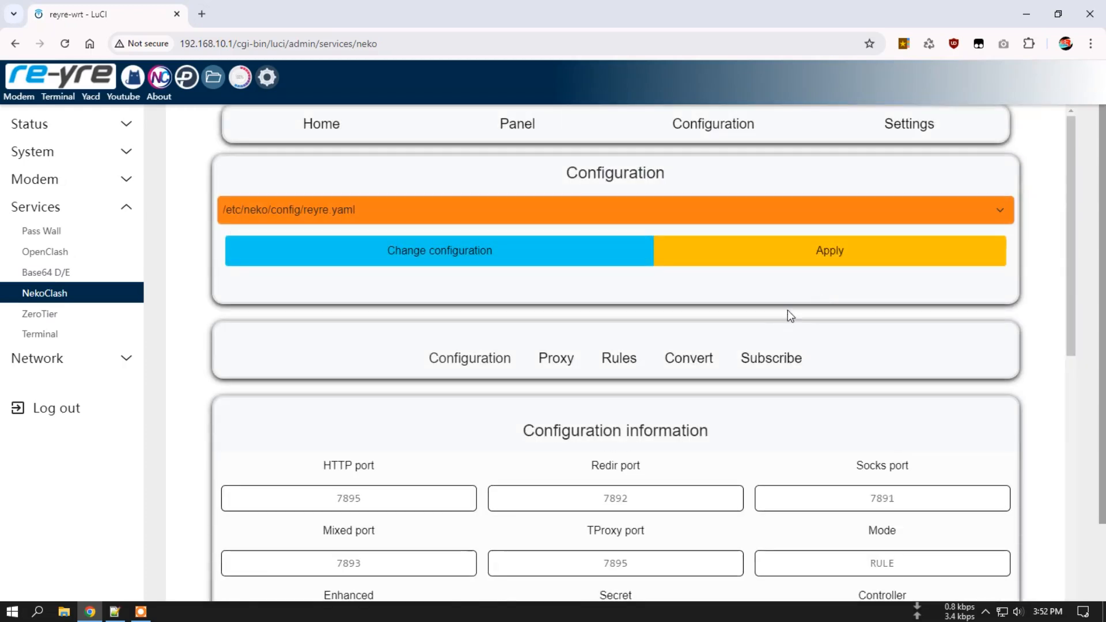
Open the NekoClash Settings page and try enabling automatic reload.
click(914, 123)
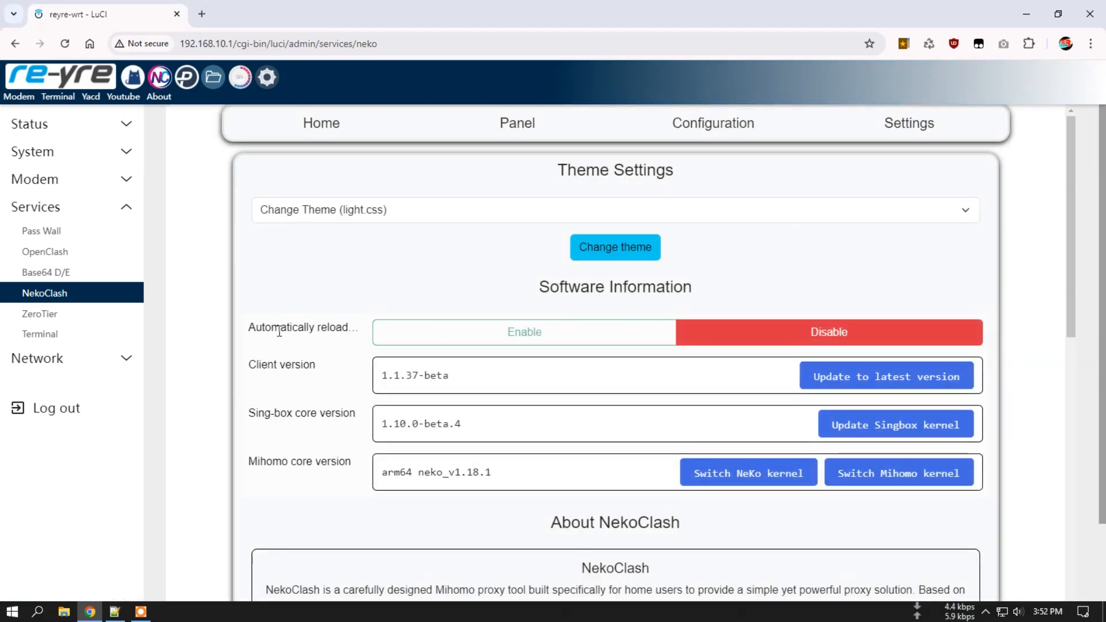
click(525, 333)
scroll(320, 479, down, 15)
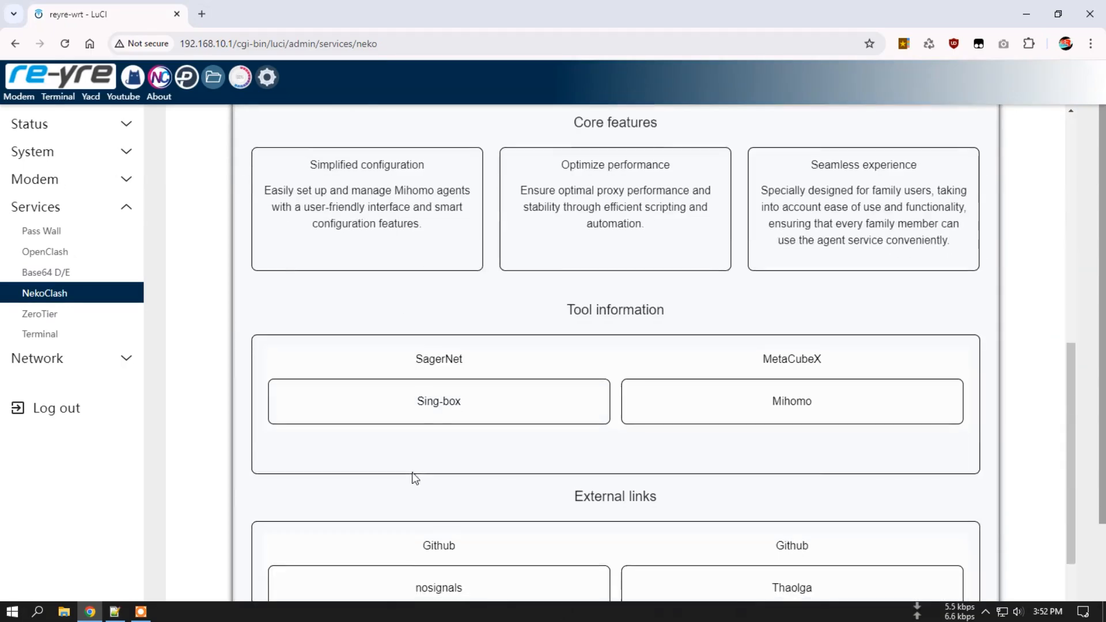
scroll(414, 476, up, 10)
scroll(419, 480, up, 4)
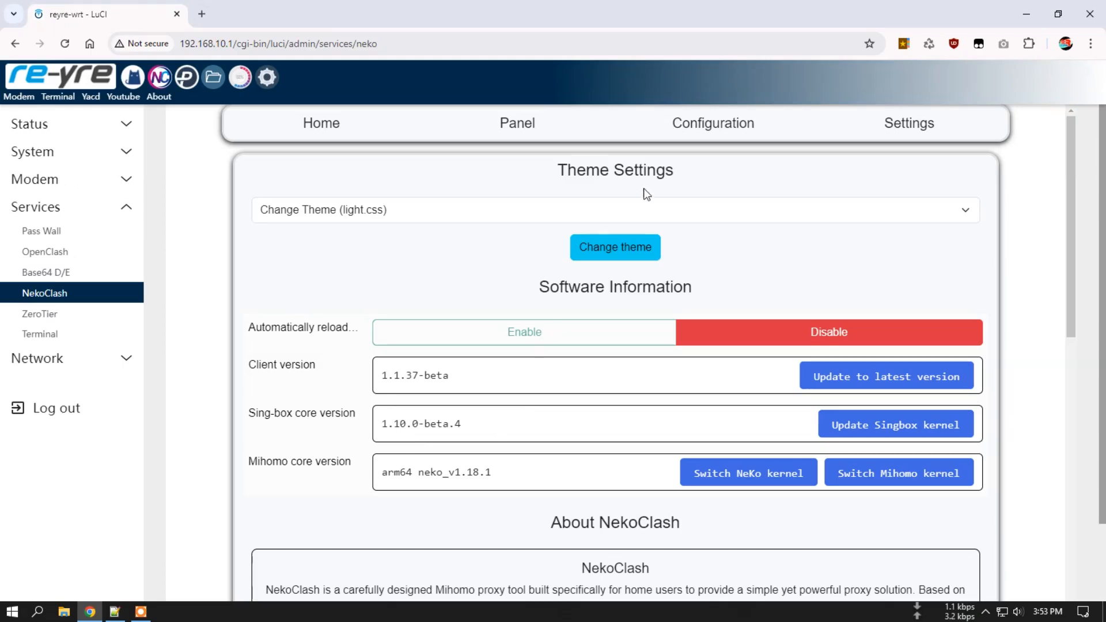
Keep the light.css theme and review client 1.1.37-beta, Sing-box 1.10.0-beta.4 and Mihomo neko_v1.18.1 versions.
click(605, 219)
click(844, 168)
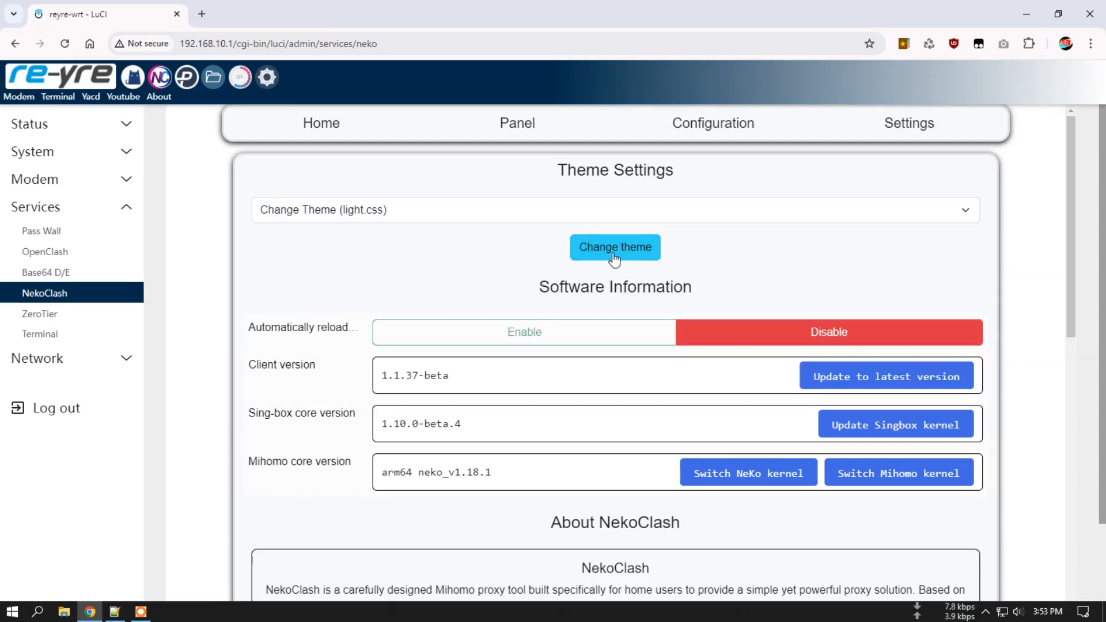
scroll(714, 257, down, 14)
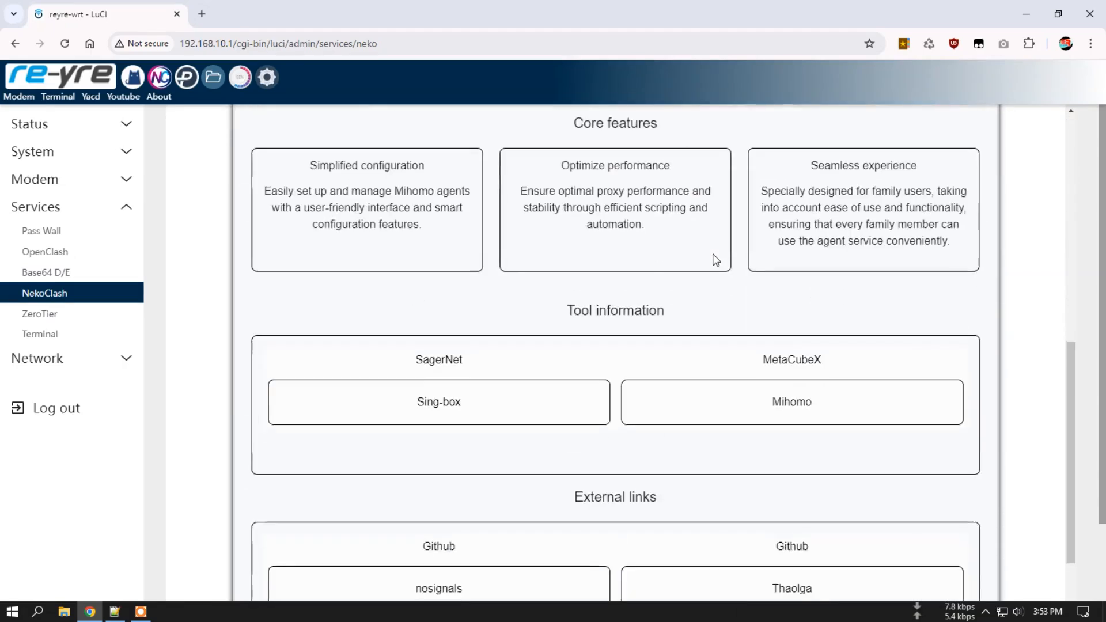
scroll(576, 501, down, 2)
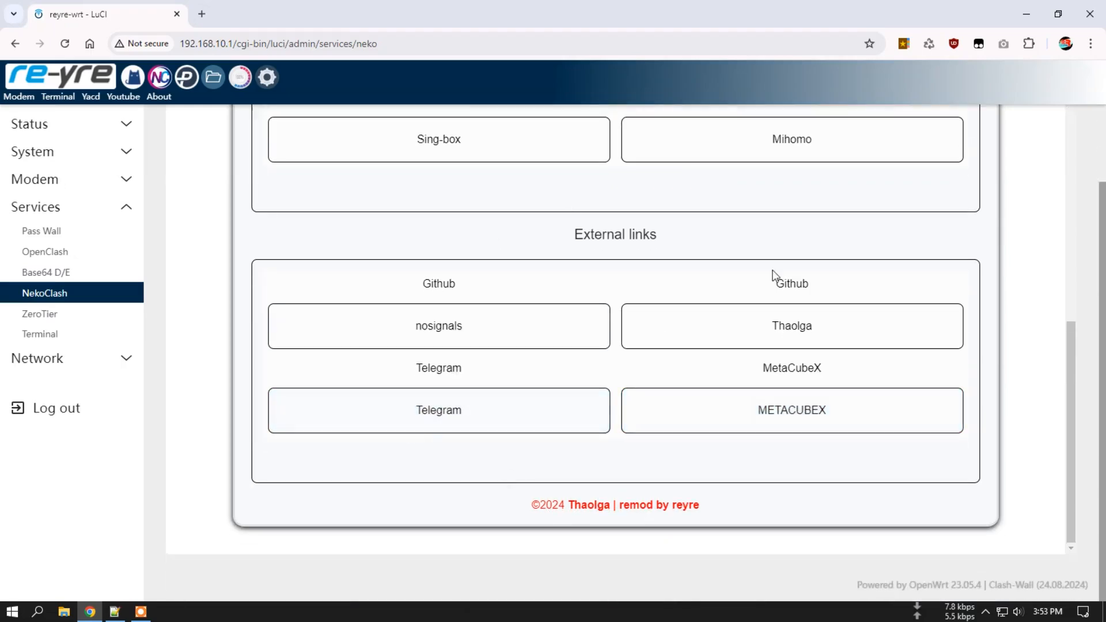
scroll(610, 230, up, 4)
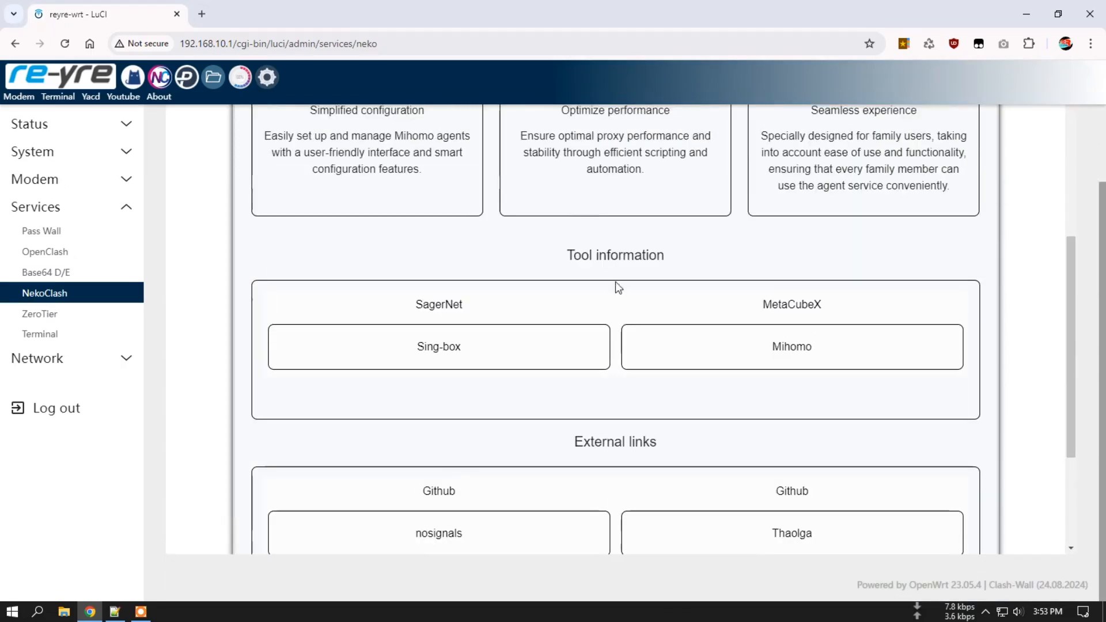
scroll(703, 276, up, 9)
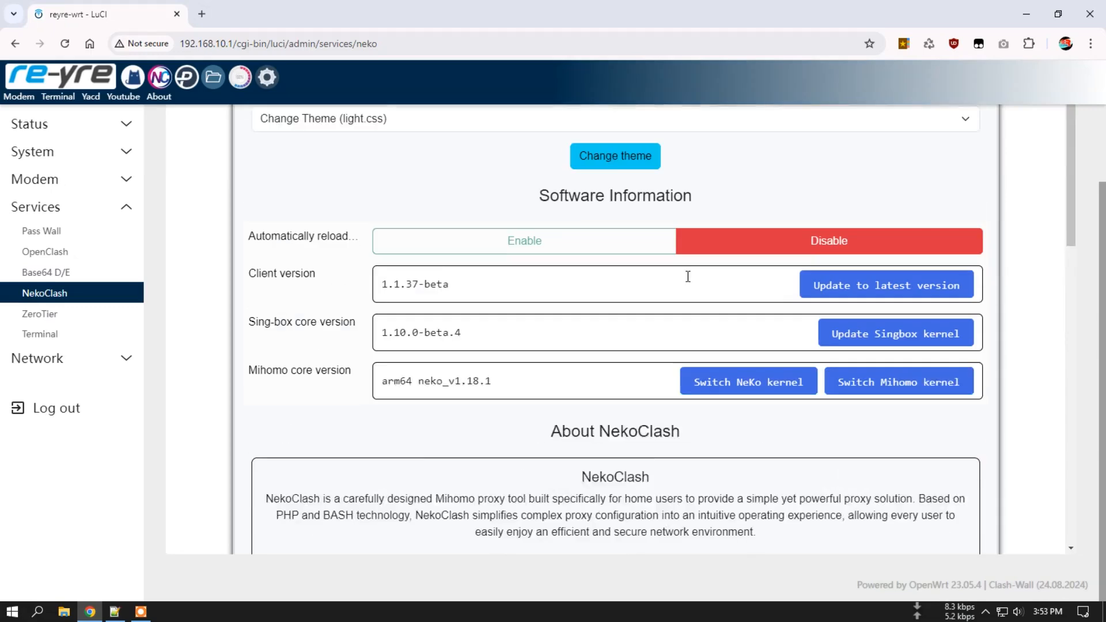
scroll(698, 223, up, 2)
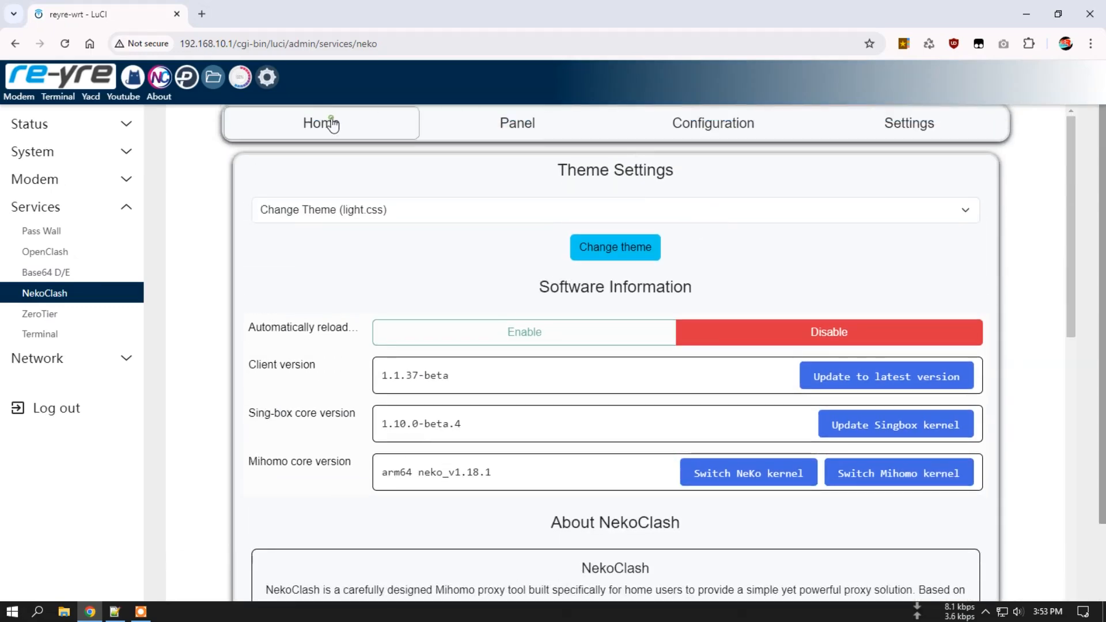
Stop Mihomo from the home page and reload the NekoClash page.
click(330, 123)
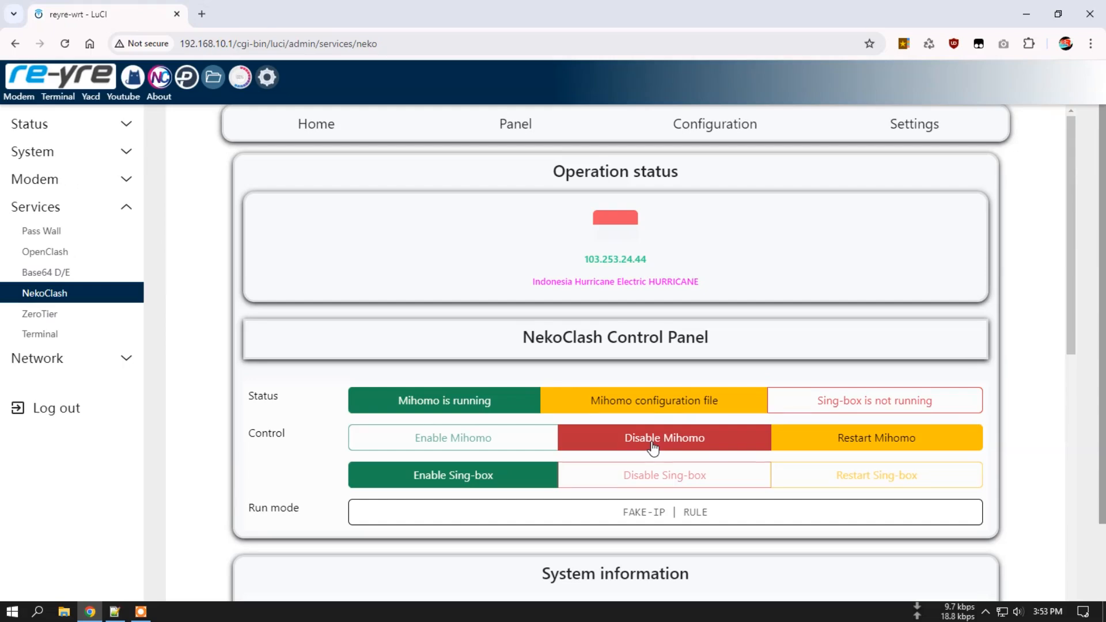
click(653, 444)
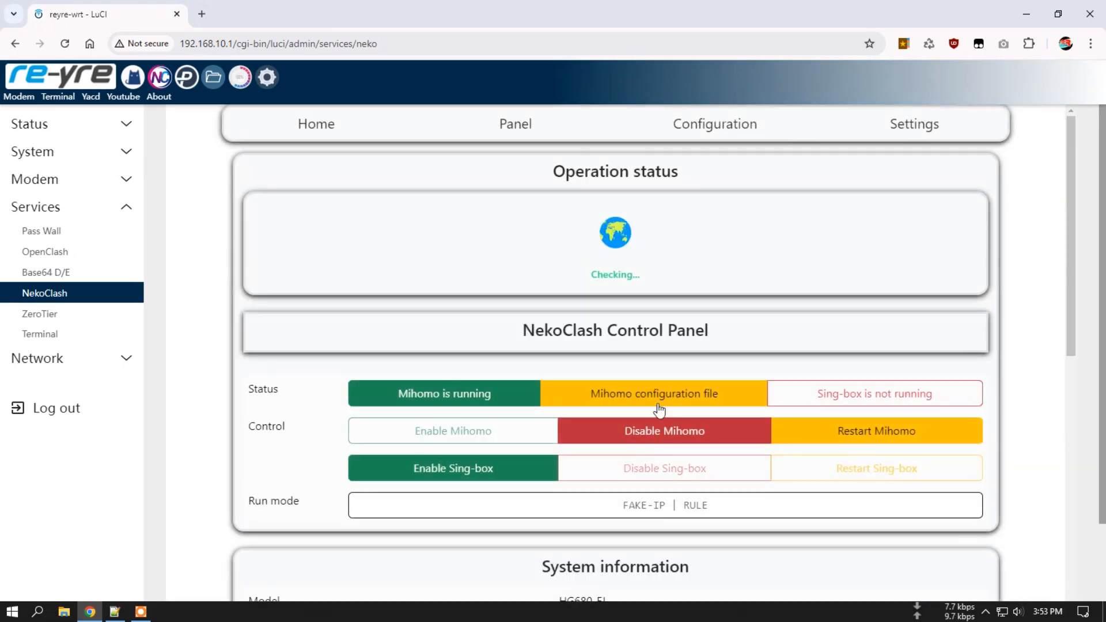
click(665, 433)
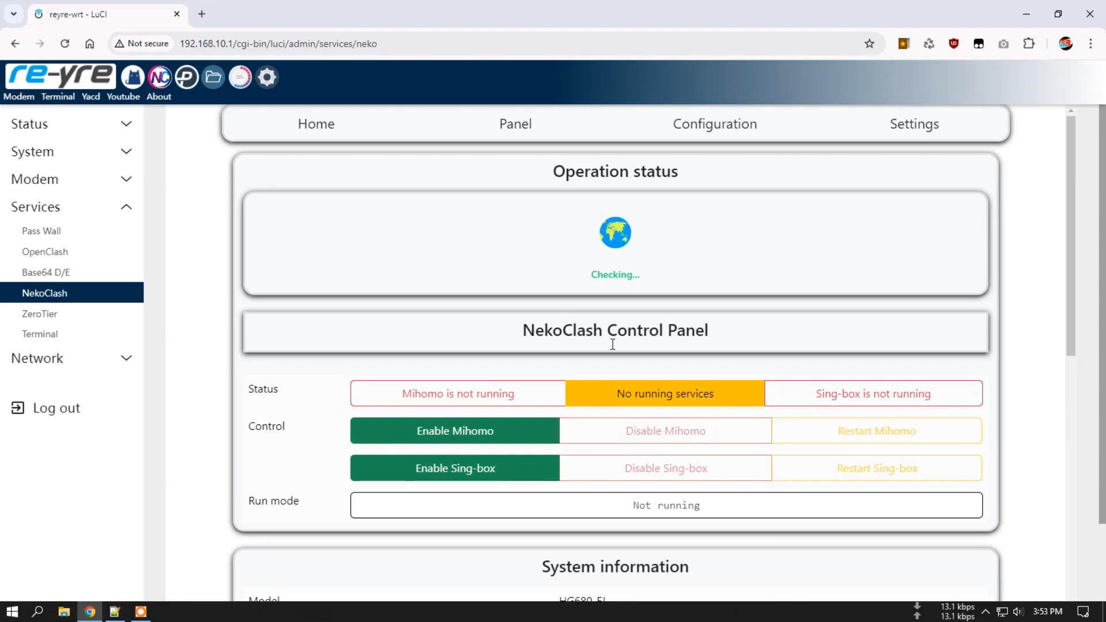
click(57, 294)
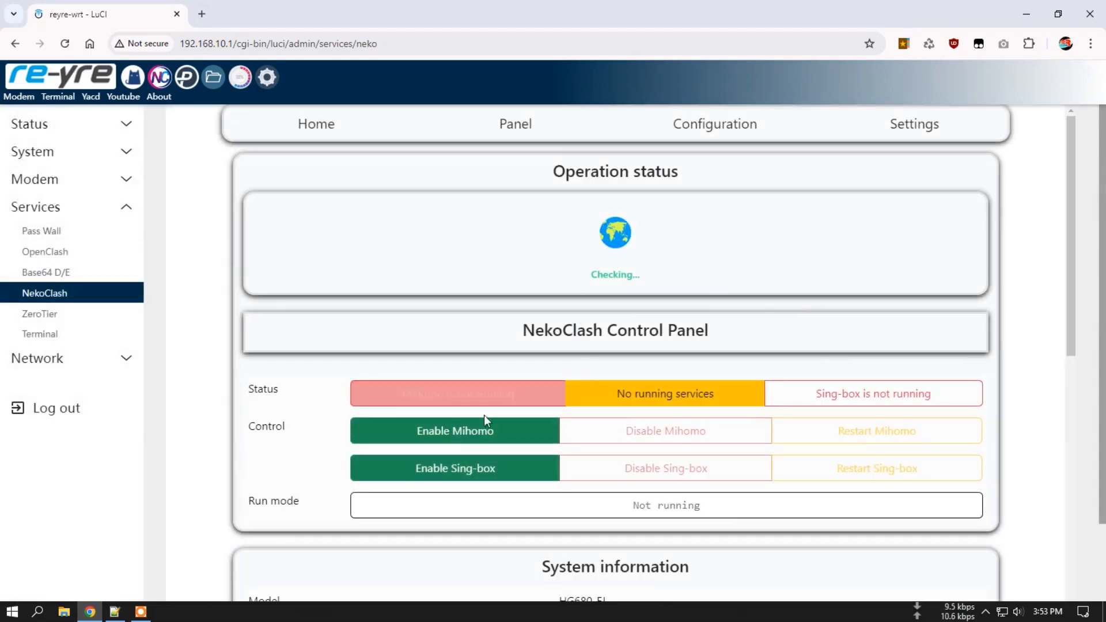
Start Mihomo again and confirm it reports IP 103.253.24.44.
click(457, 438)
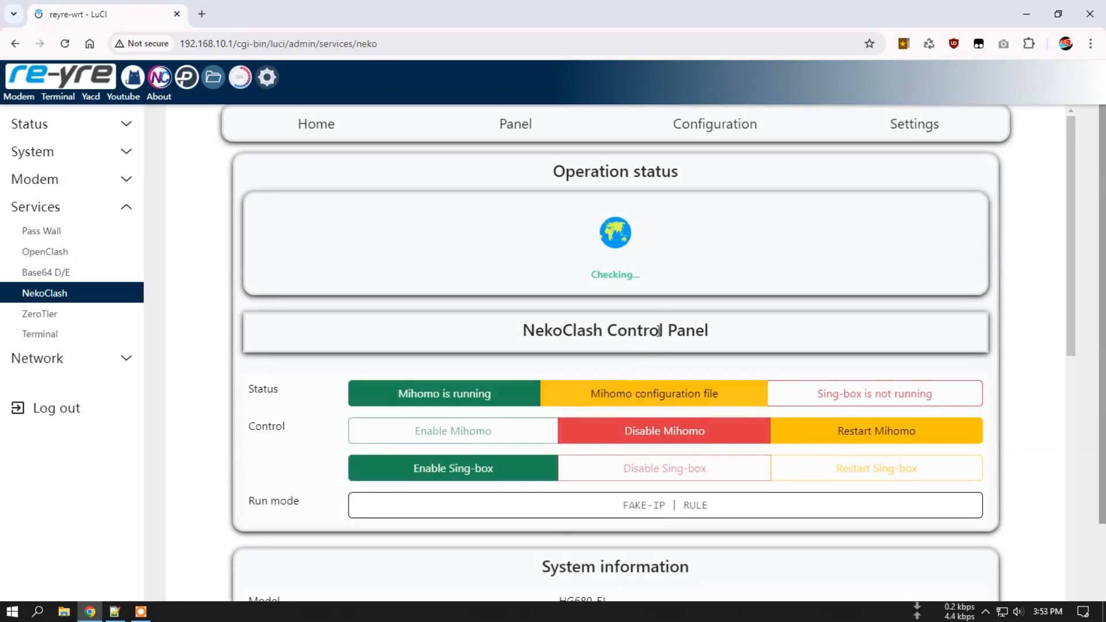
double_click(587, 271)
click(689, 275)
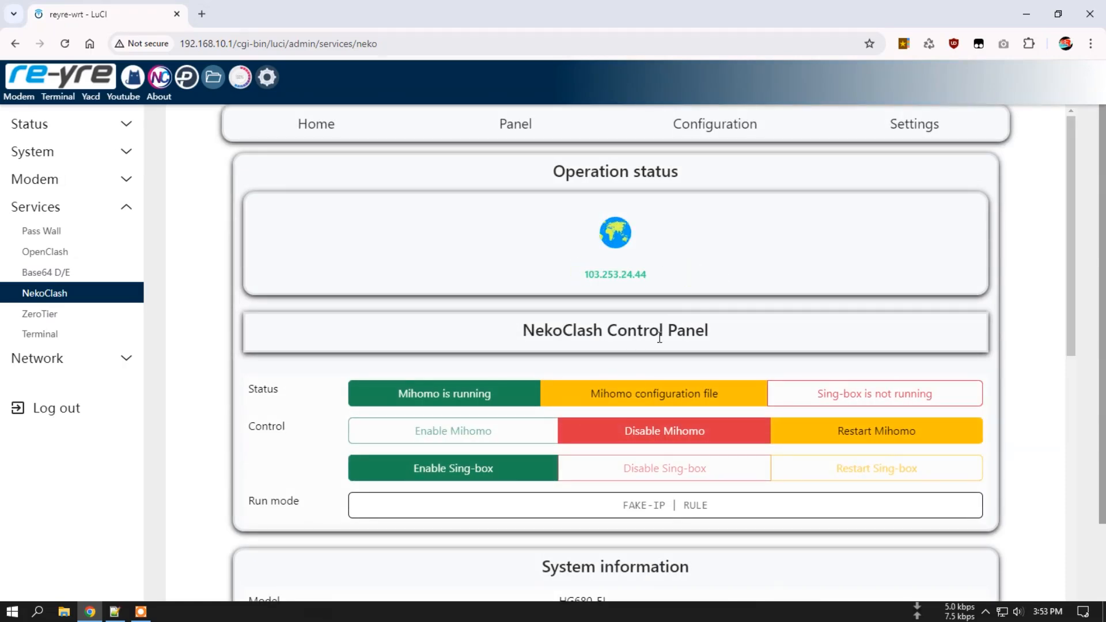